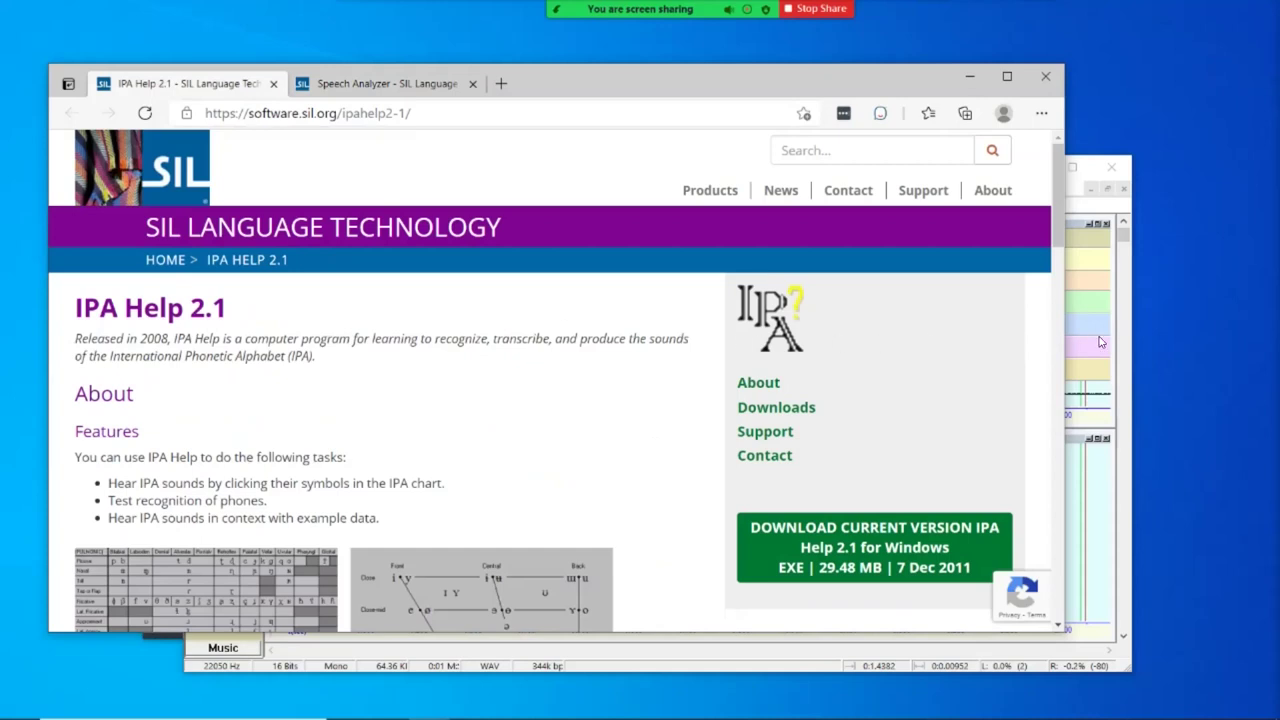
Close the browser window and maximize the Speech Analyzer window.
left_click(1046, 79)
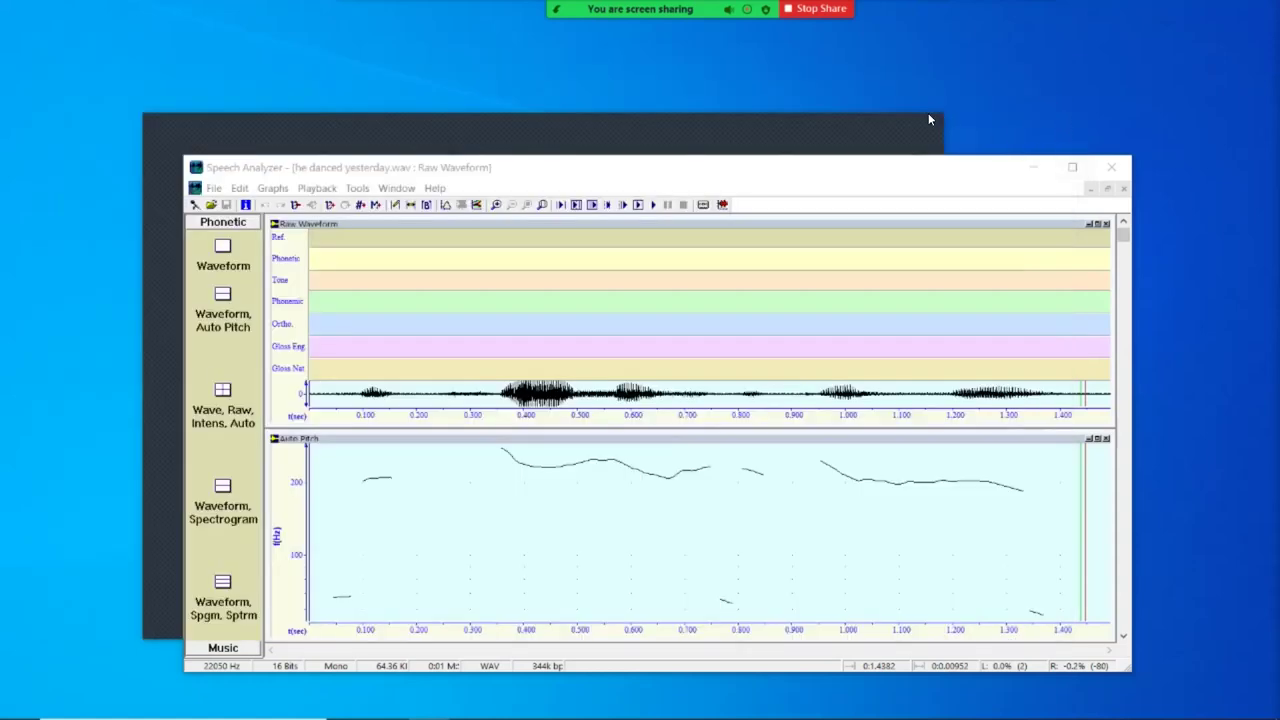
left_click(1071, 167)
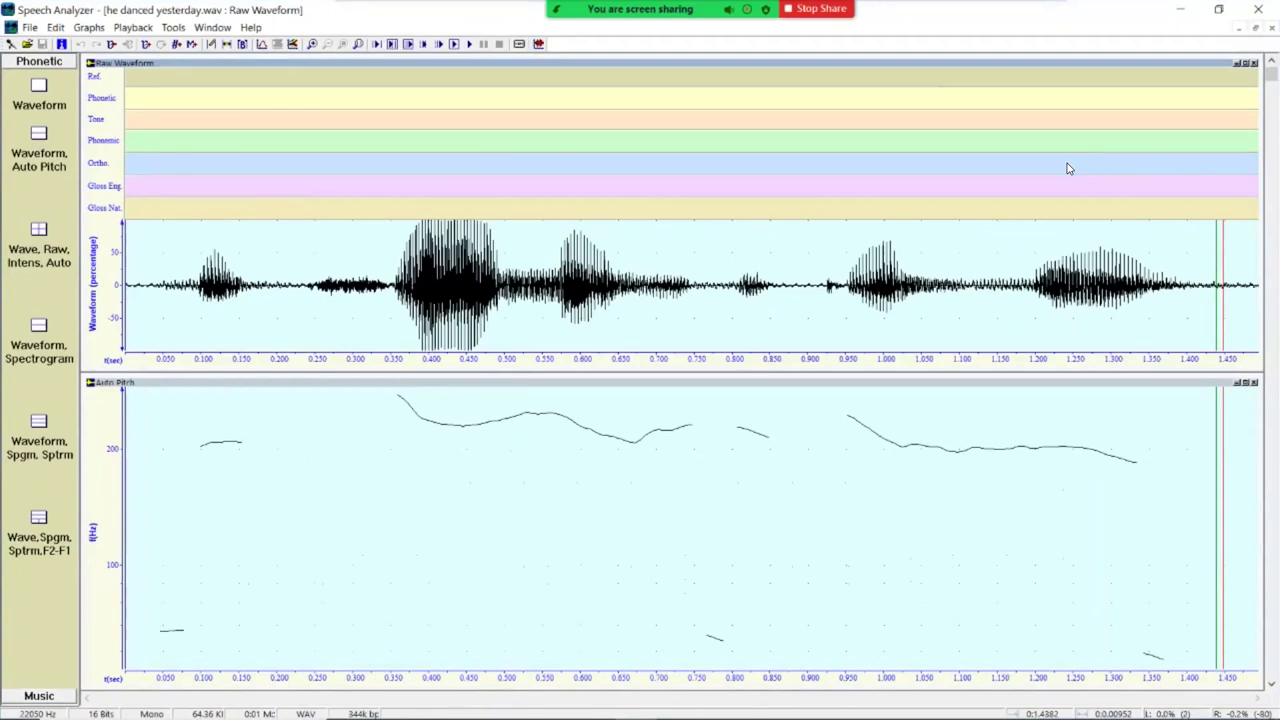
left_click(252, 28)
mouse_move(278, 125)
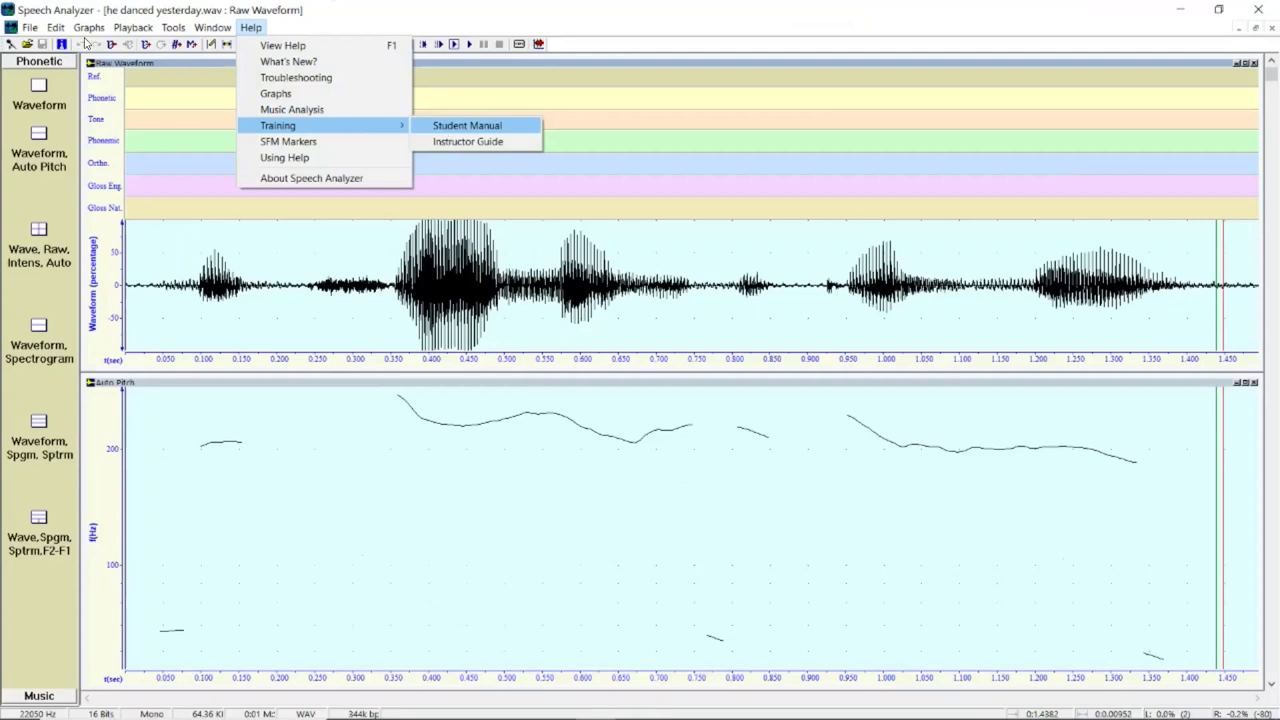
left_click(31, 27)
mouse_move(250, 27)
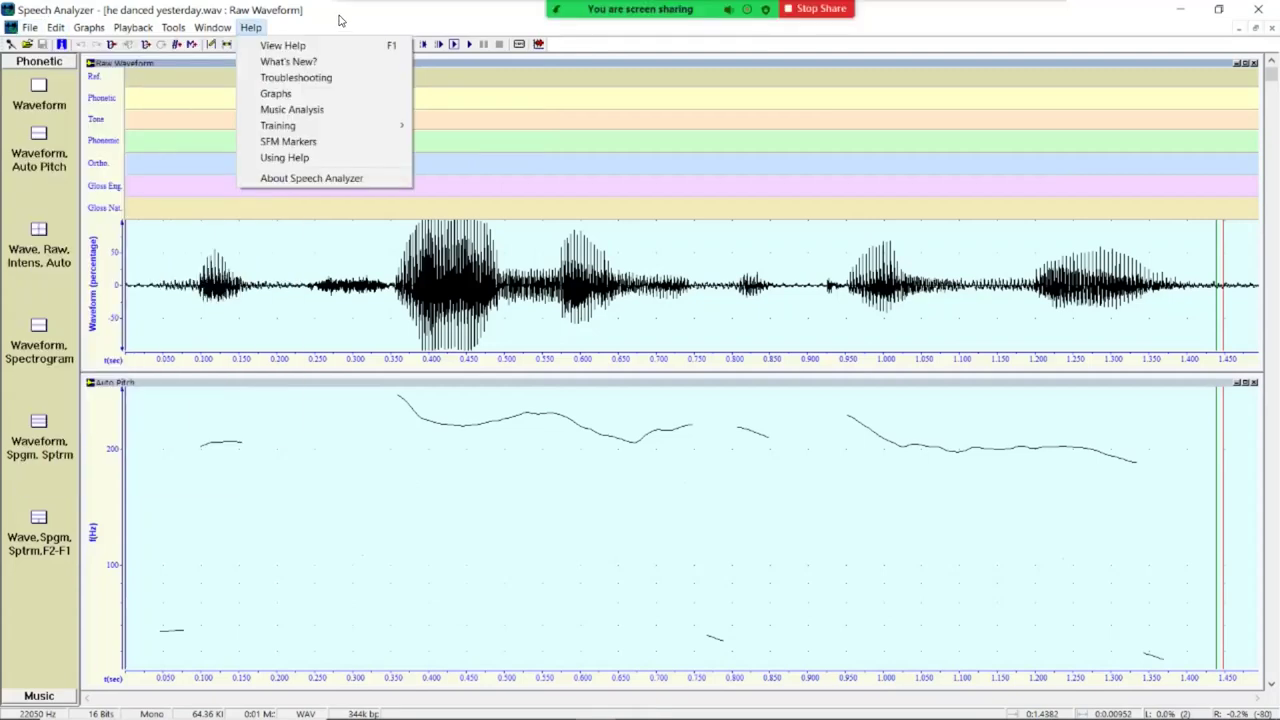
Open the sample recording "he danced yesterday.wav" from the Samples folder.
left_click(25, 46)
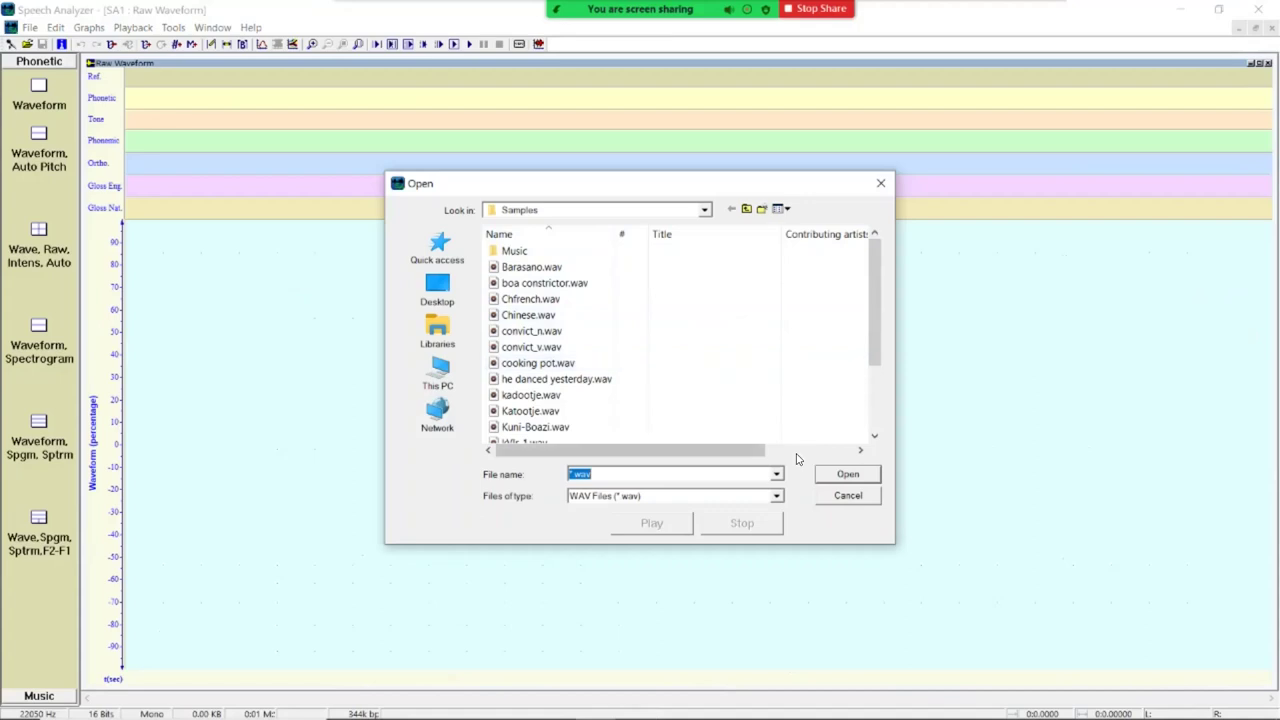
left_click(850, 476)
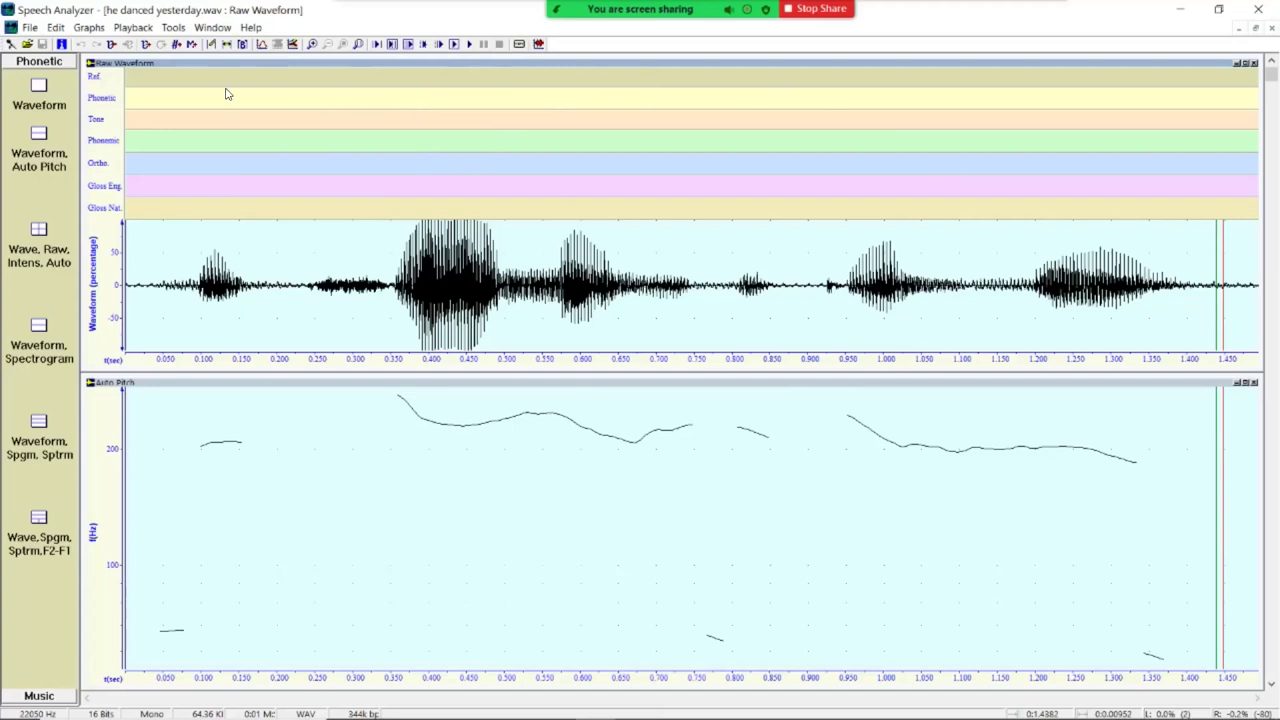
Hide the Tone transcription bar from the raw waveform graph.
left_click(84, 29)
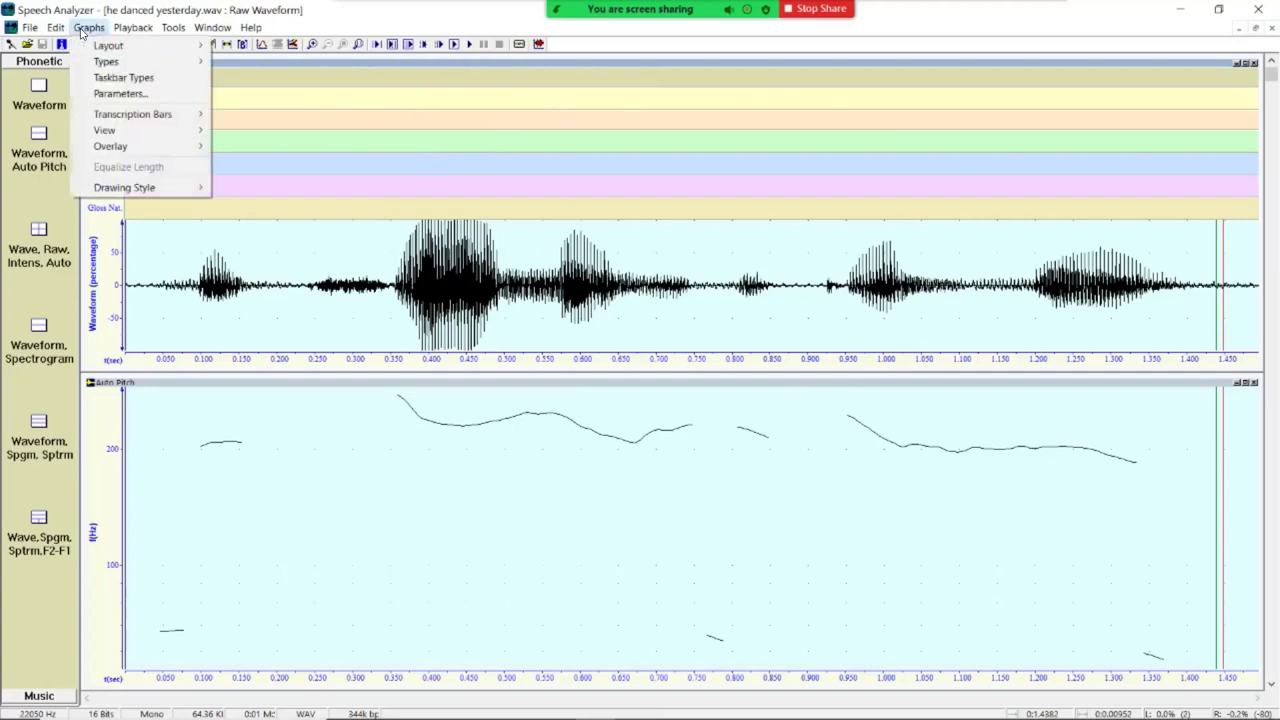
mouse_move(125, 117)
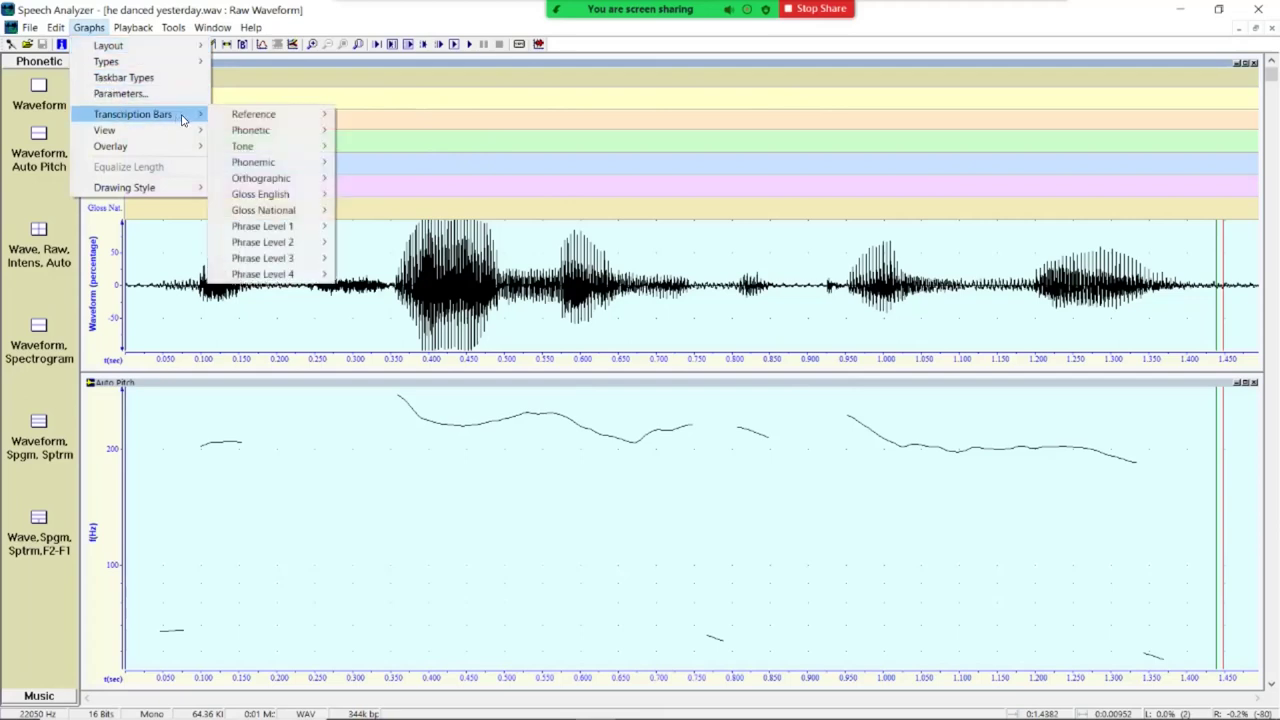
mouse_move(242, 146)
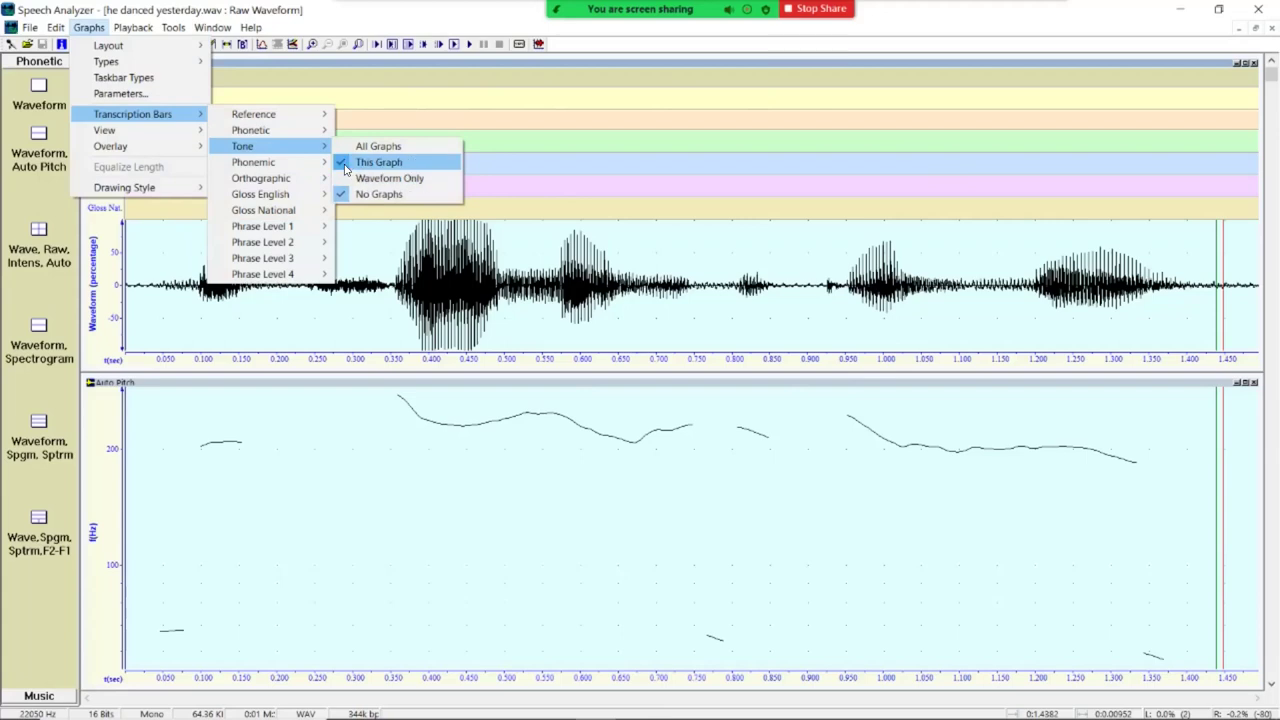
left_click(343, 166)
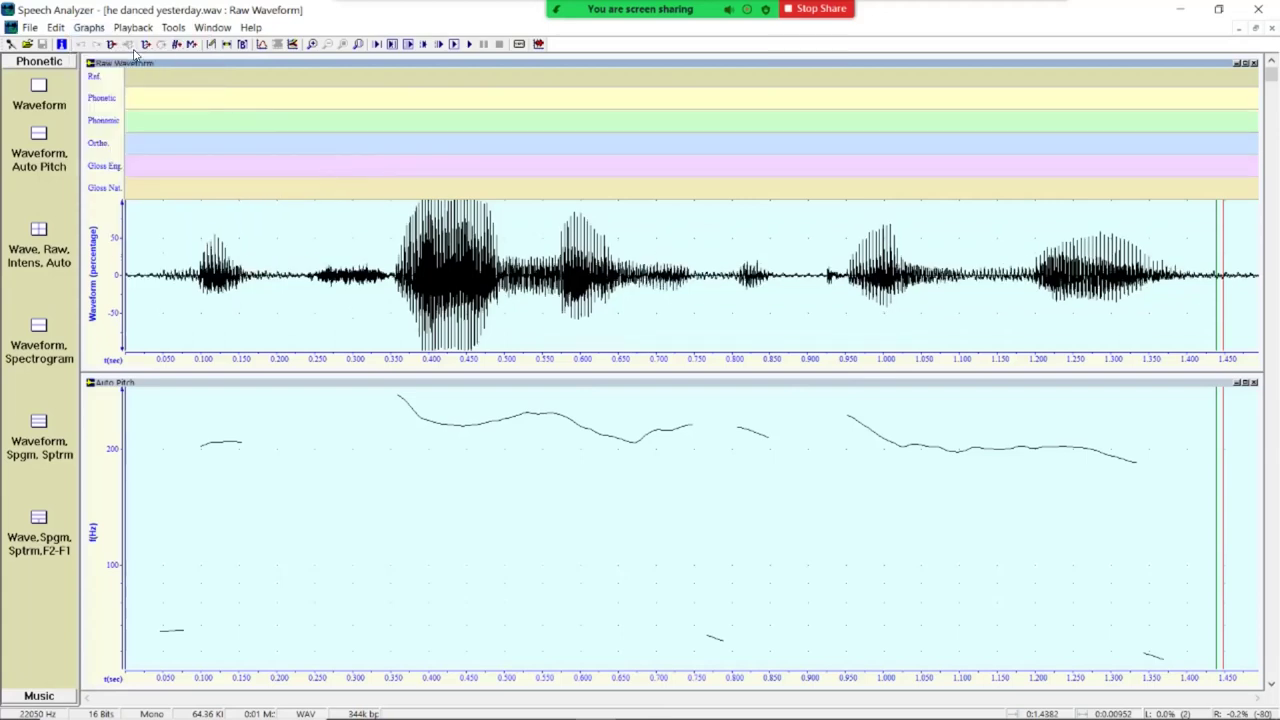
Hide the Phonemic transcription bar from the raw waveform graph.
left_click(89, 28)
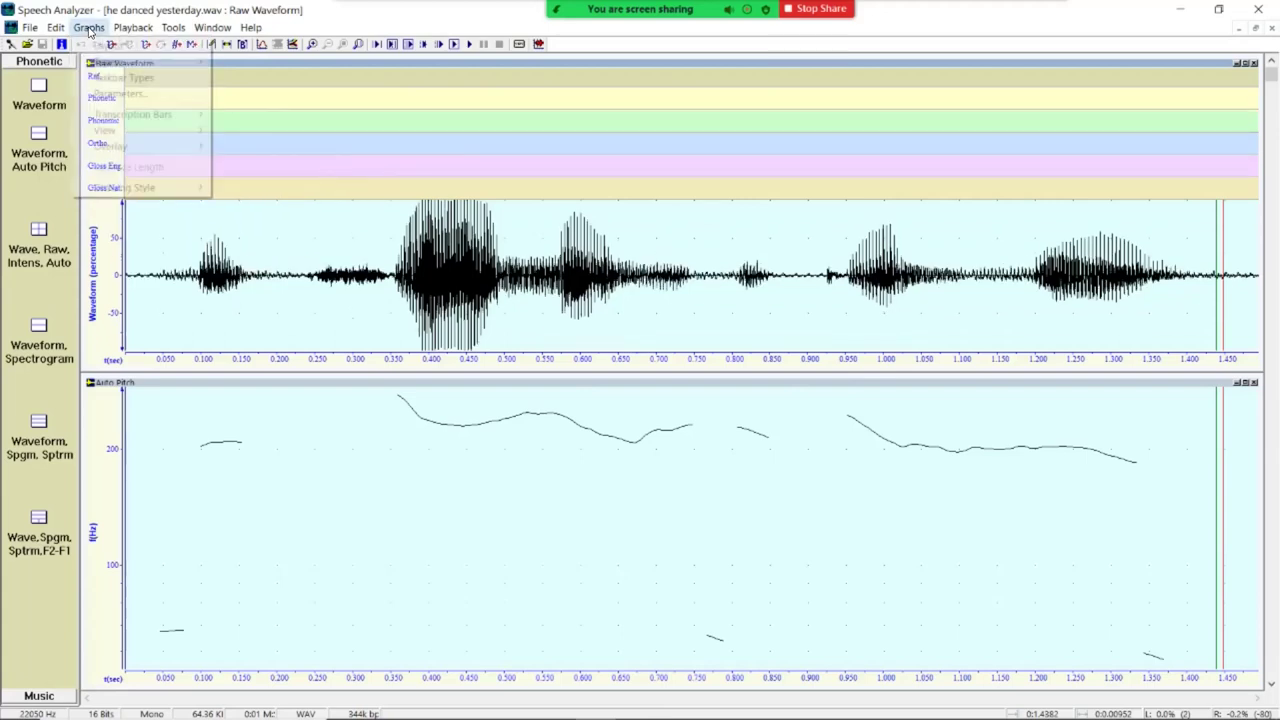
mouse_move(140, 114)
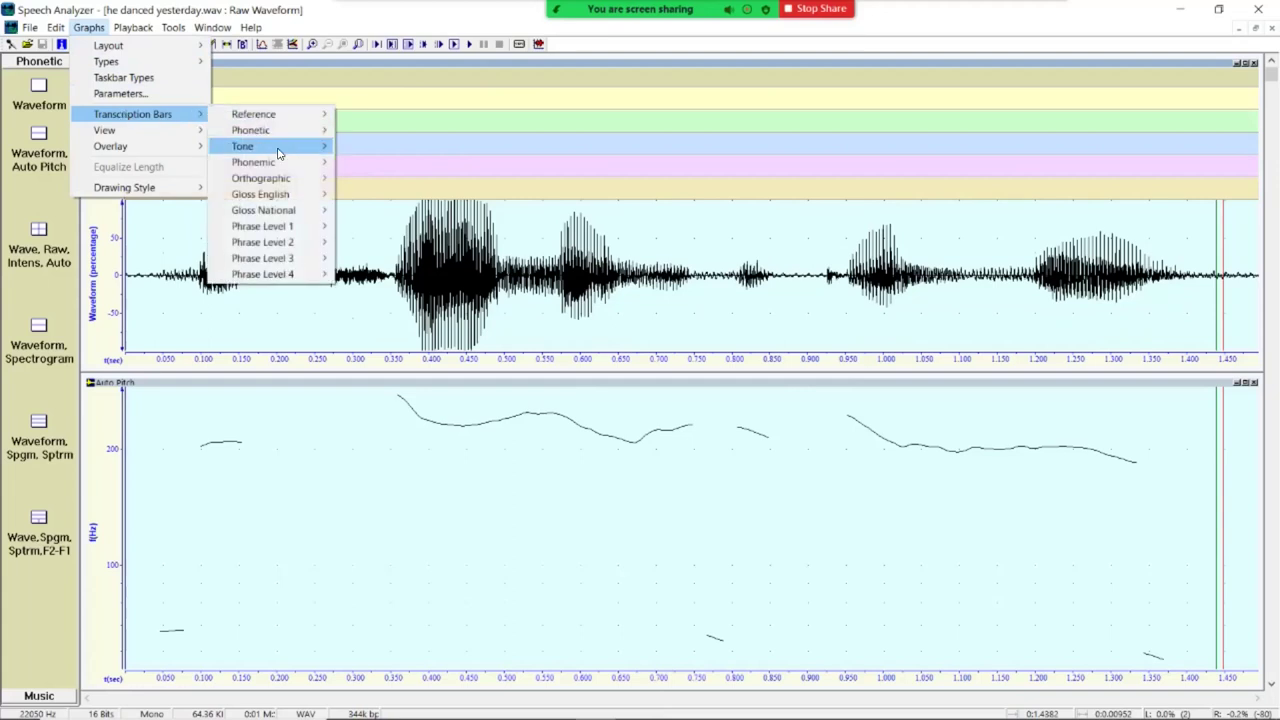
mouse_move(285, 162)
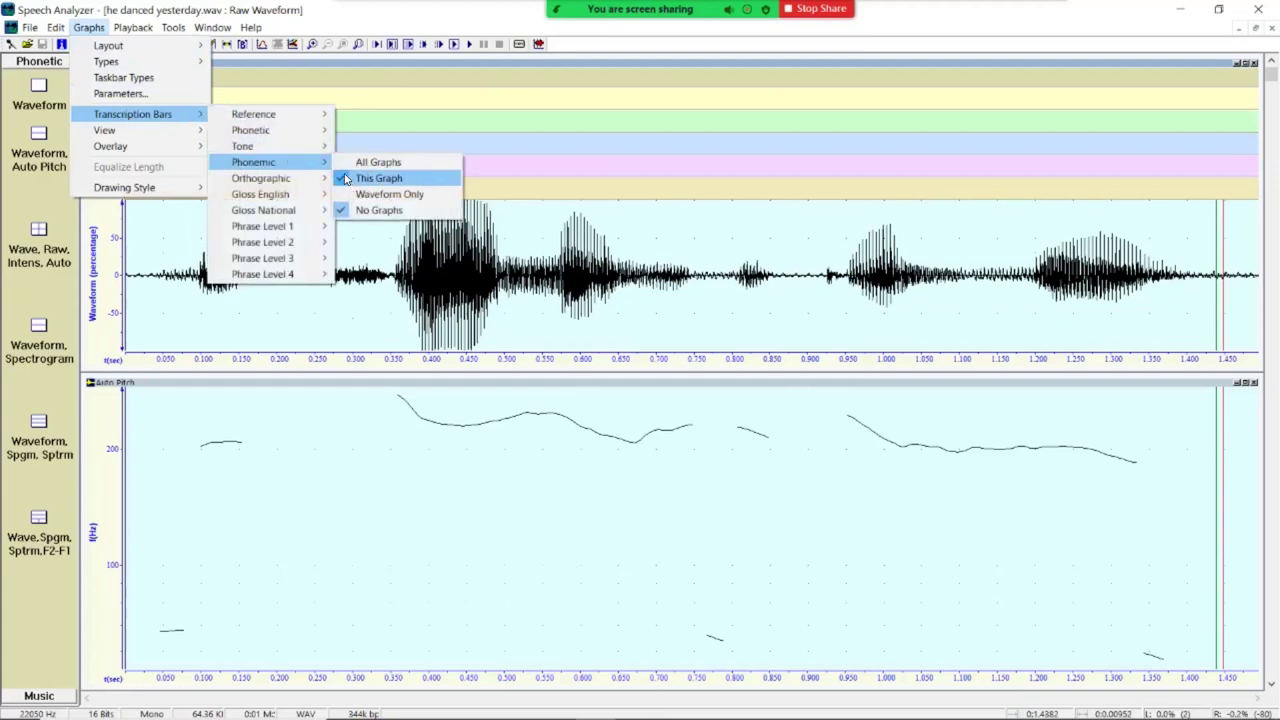
left_click(346, 178)
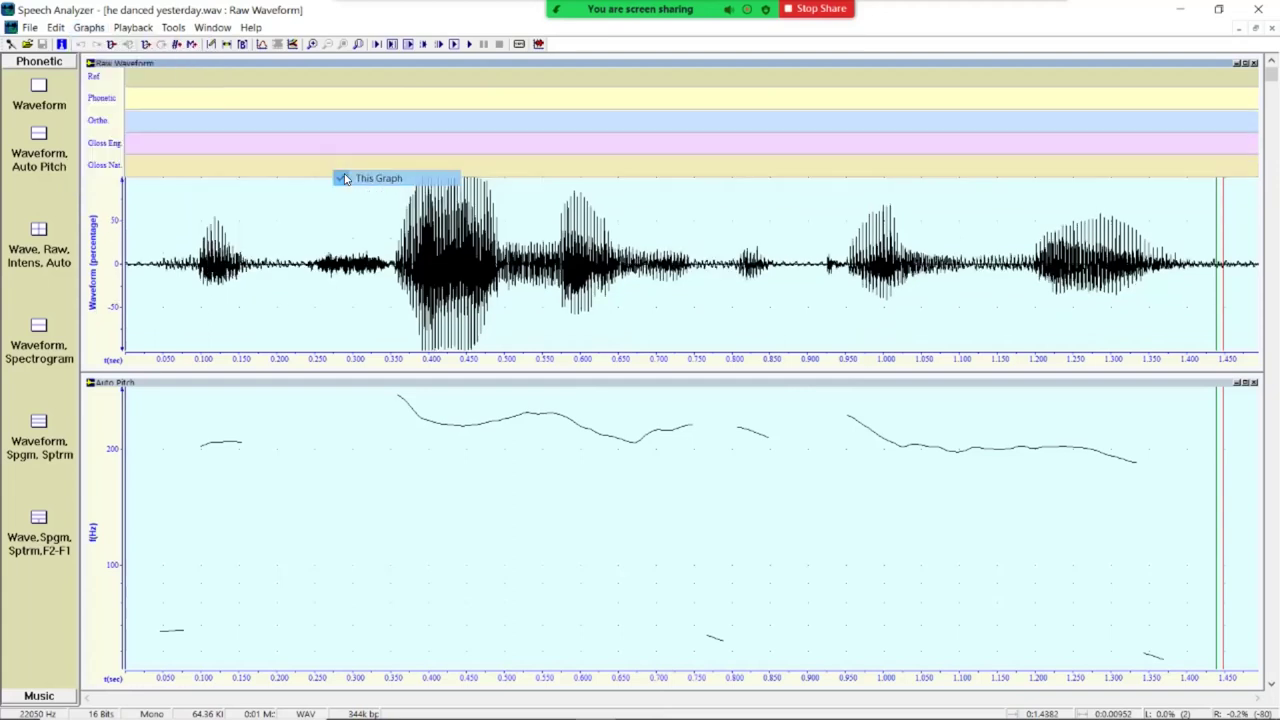
Hide the Gloss National transcription bar from the raw waveform graph.
left_click(88, 27)
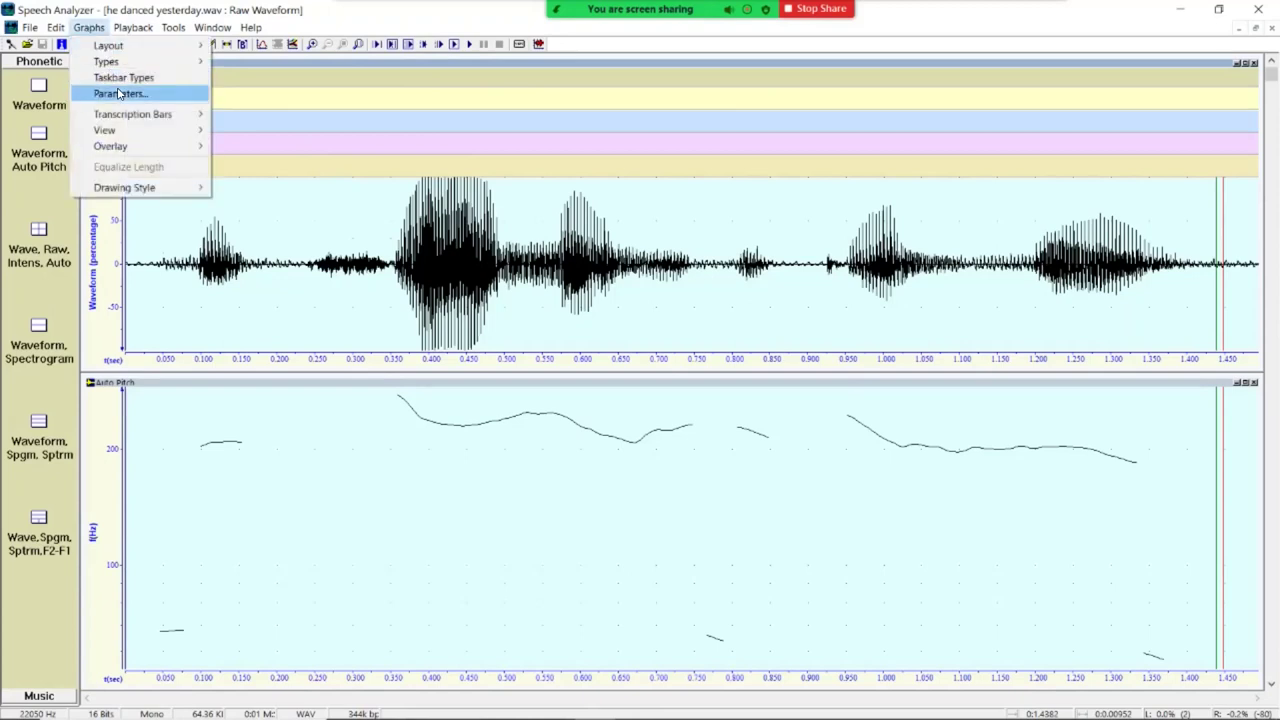
mouse_move(131, 115)
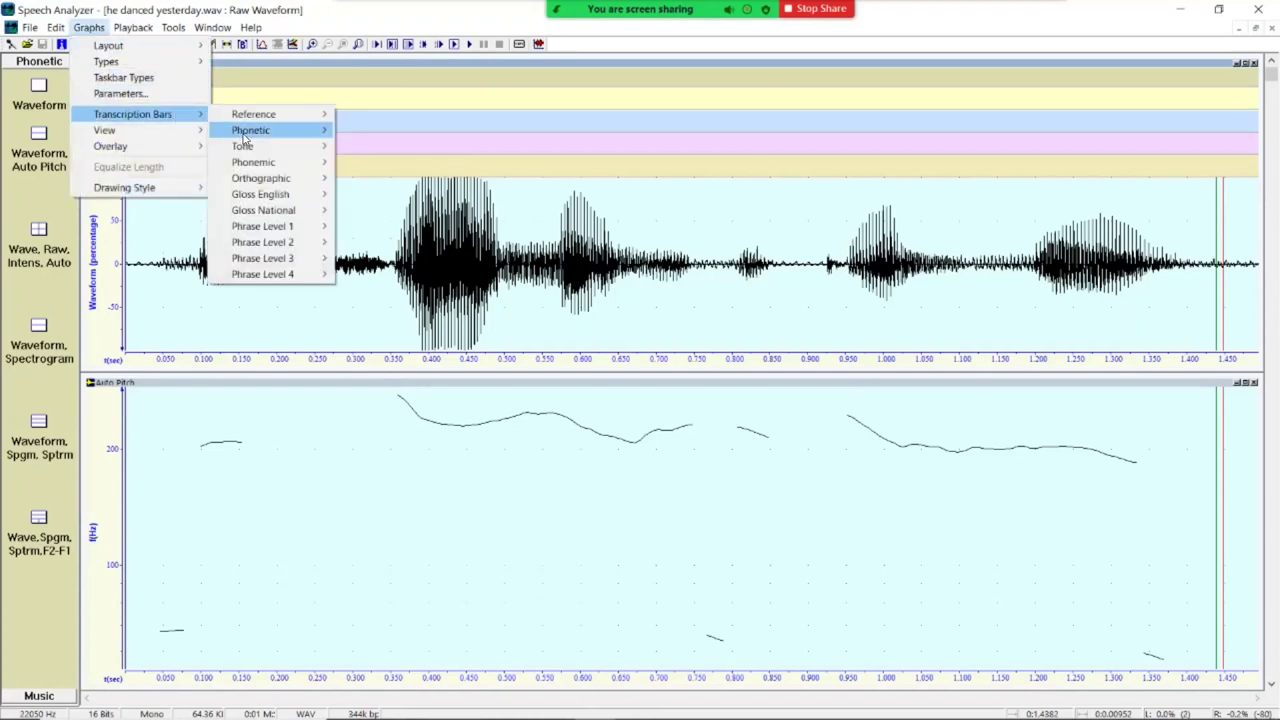
mouse_move(275, 211)
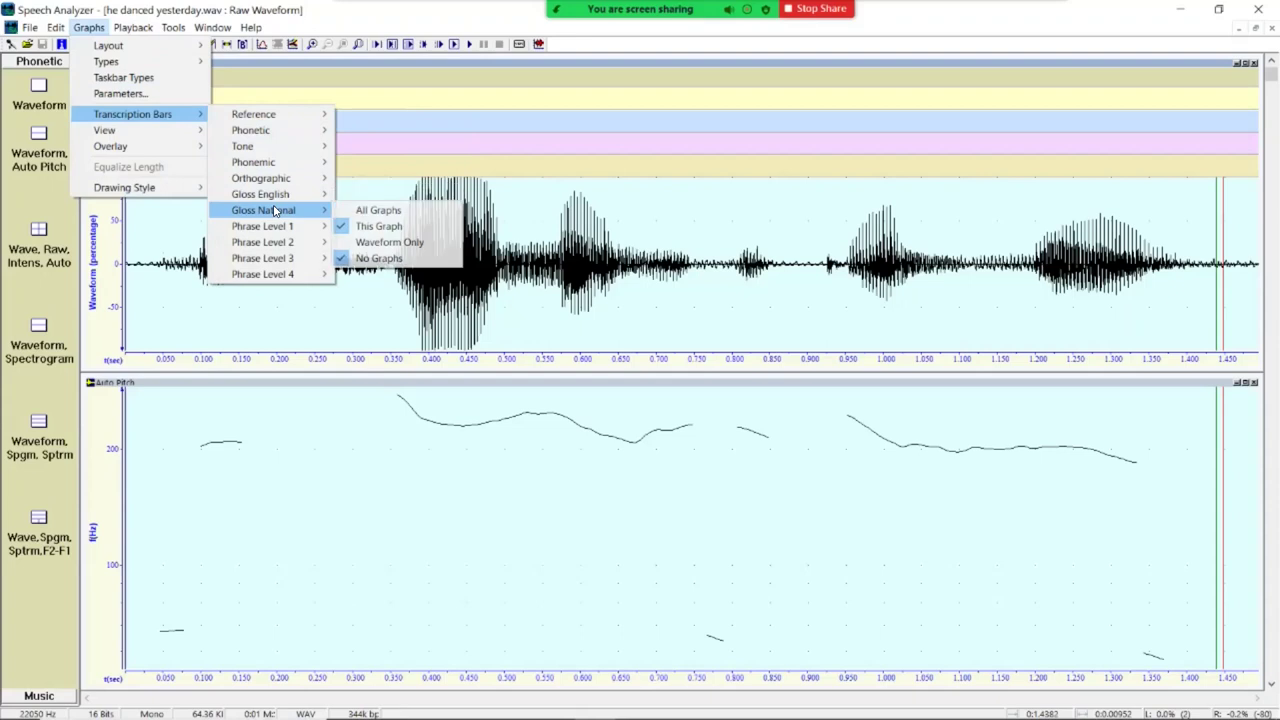
left_click(342, 228)
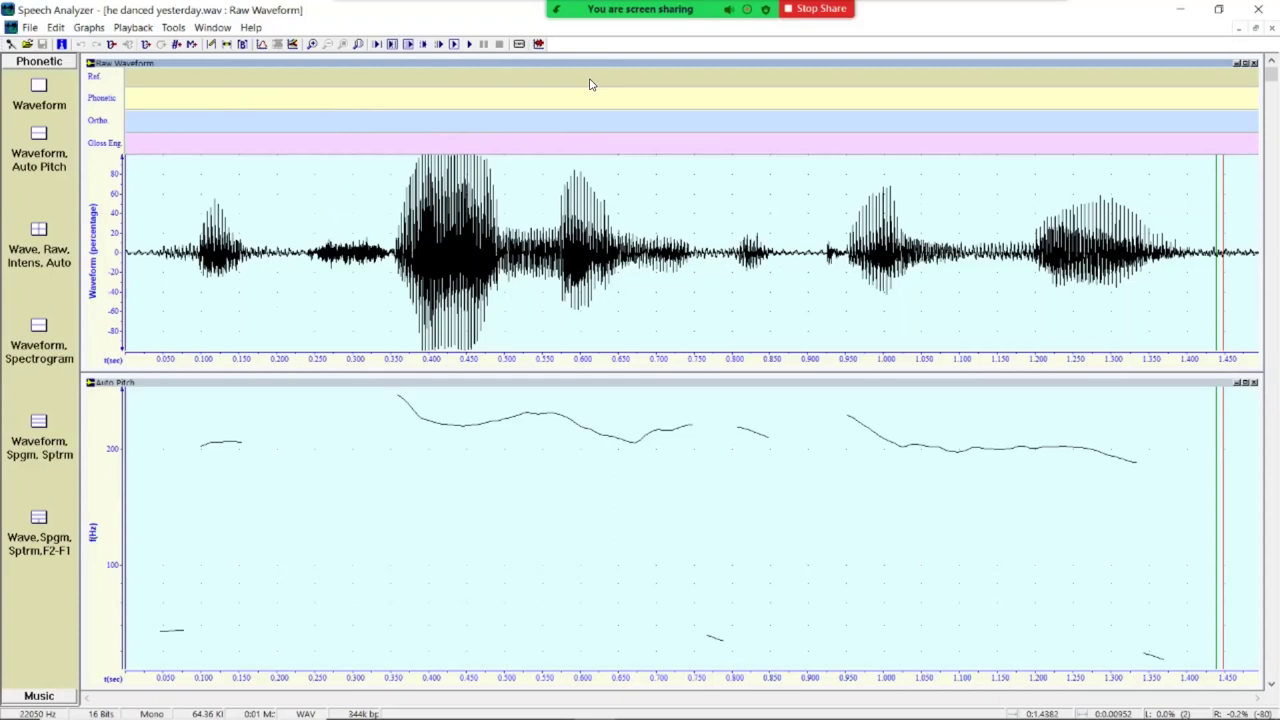
Open the player for the recording and play the entire file at 100% speed.
left_click(519, 45)
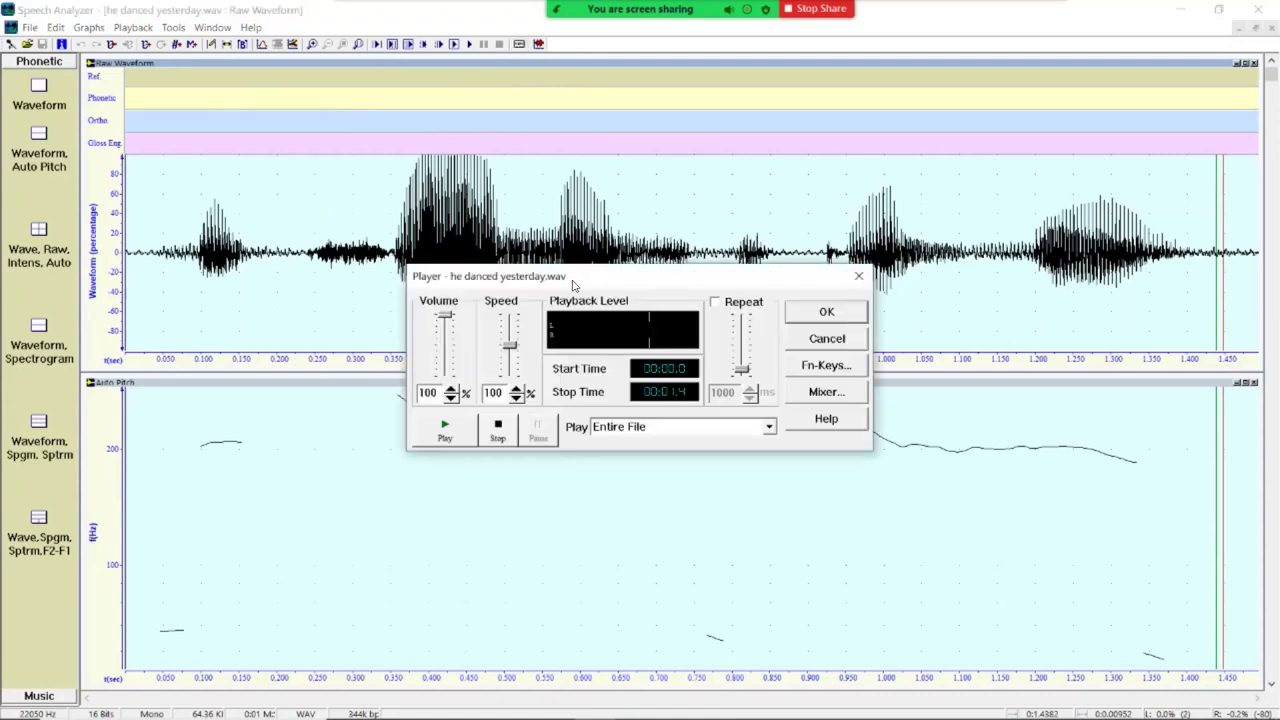
left_click_drag(613, 284, 563, 275)
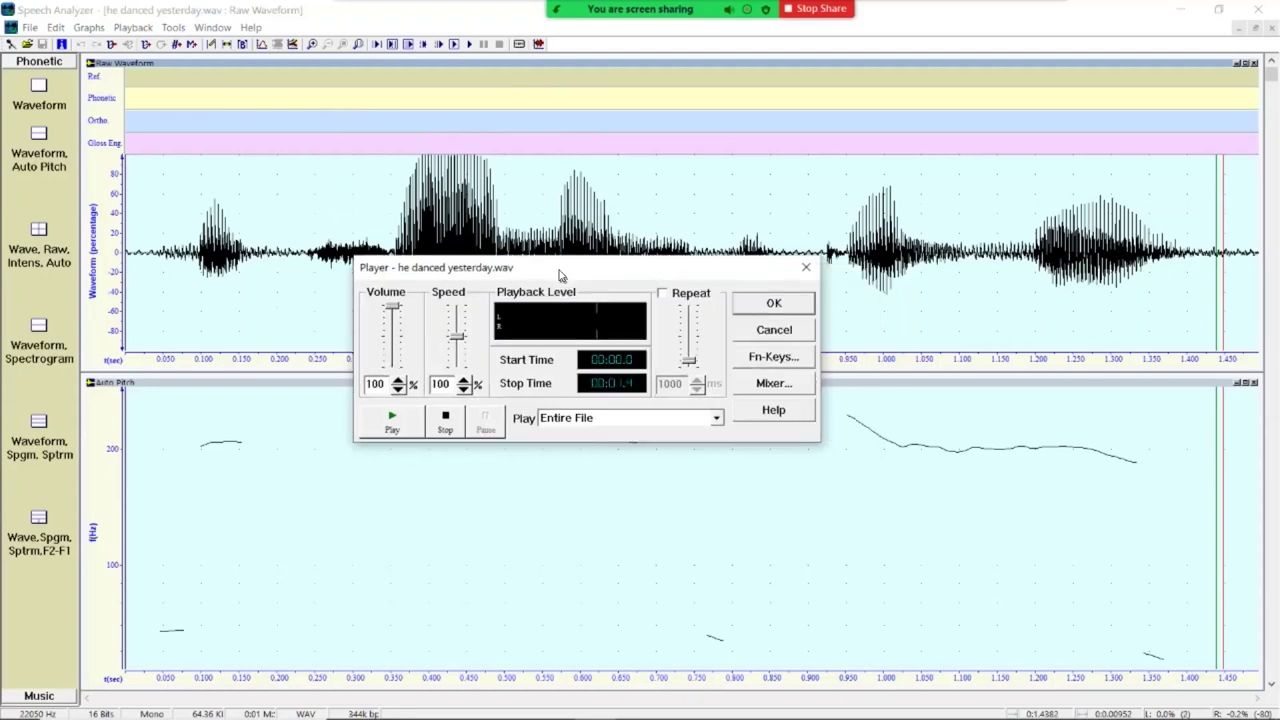
left_click(392, 422)
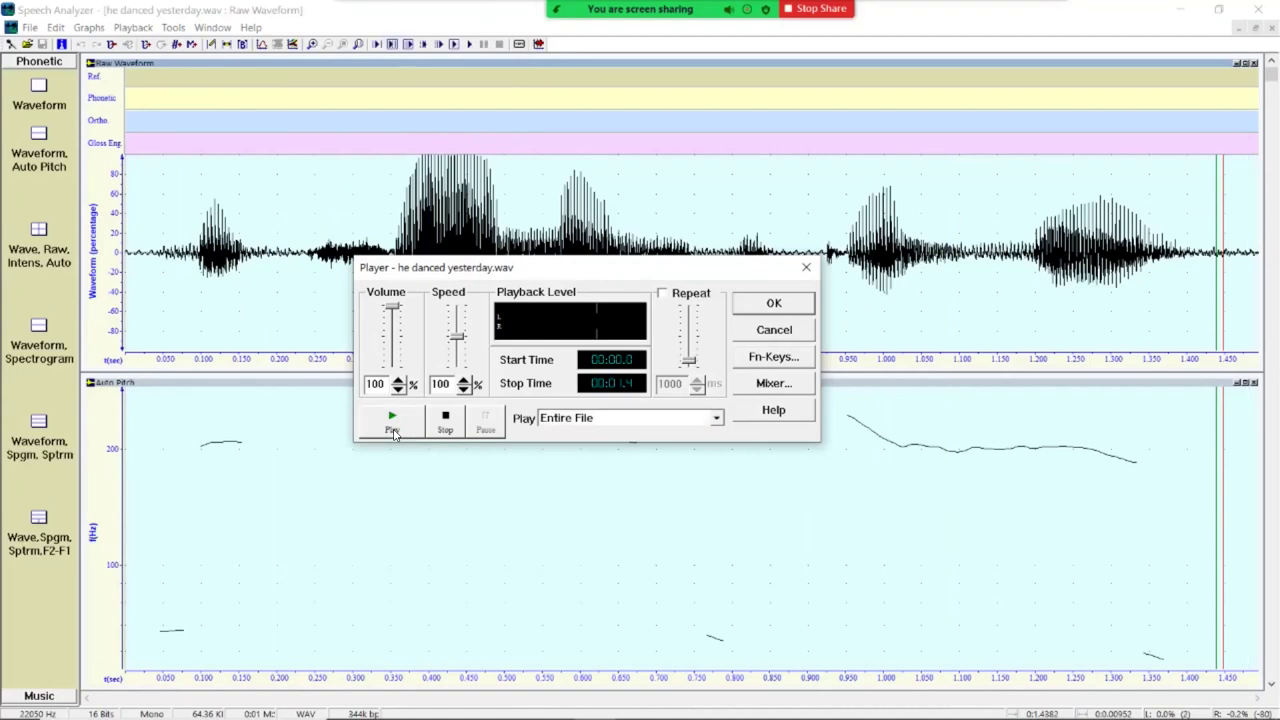
left_click(392, 422)
Play the entire recording slowed to 71% speed and again sped up to 202%.
left_click_drag(455, 337, 456, 347)
left_click(388, 427)
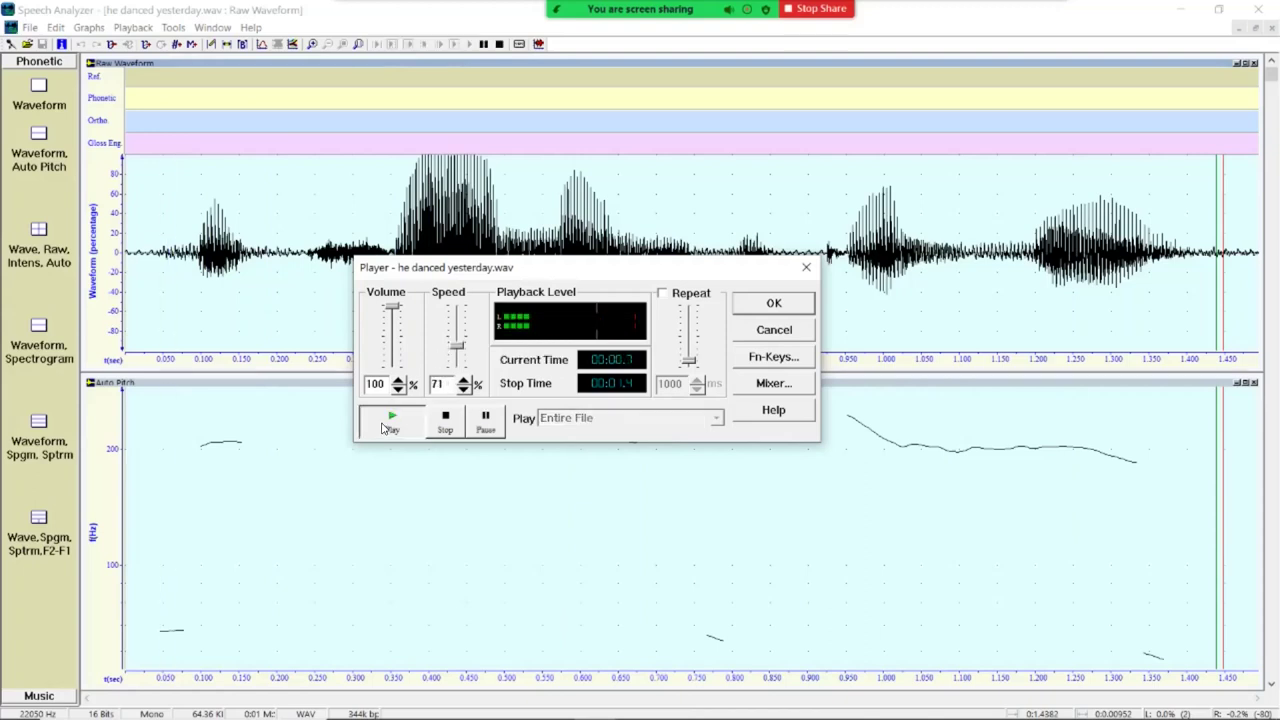
left_click_drag(457, 348, 457, 322)
left_click(391, 420)
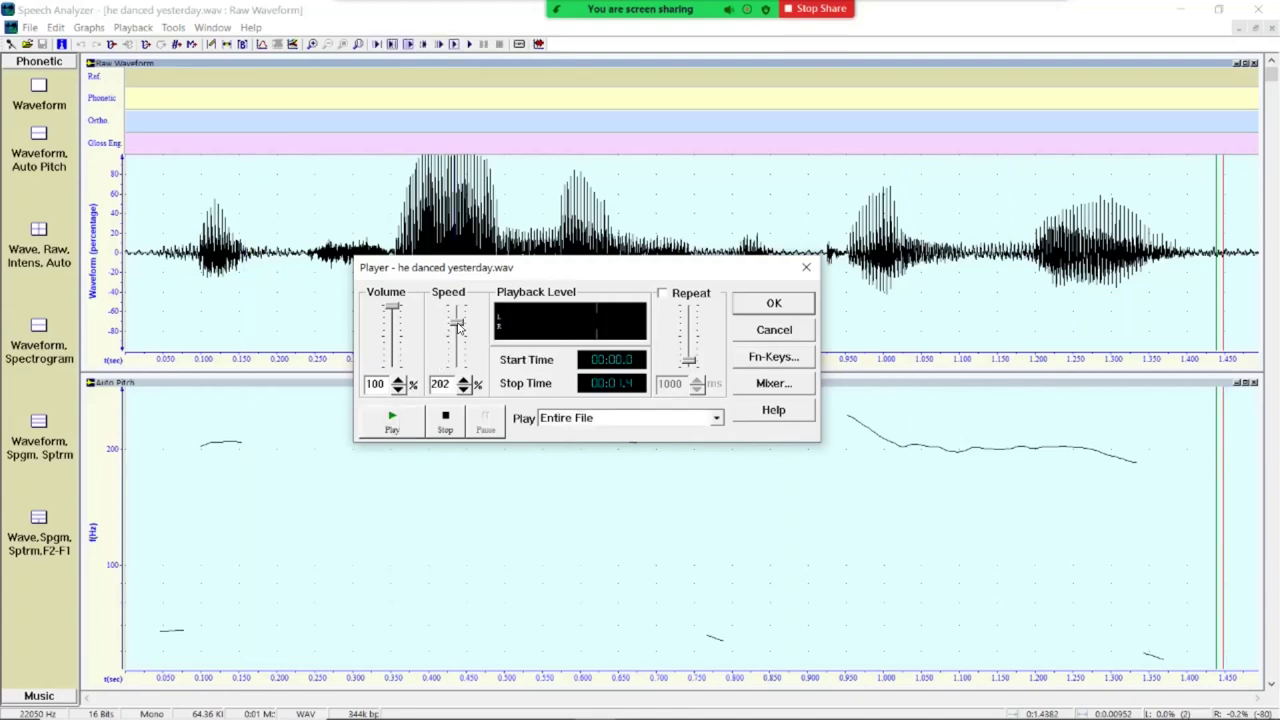
Set the playback speed back to 100%.
left_click_drag(457, 326, 458, 336)
key("Tab")
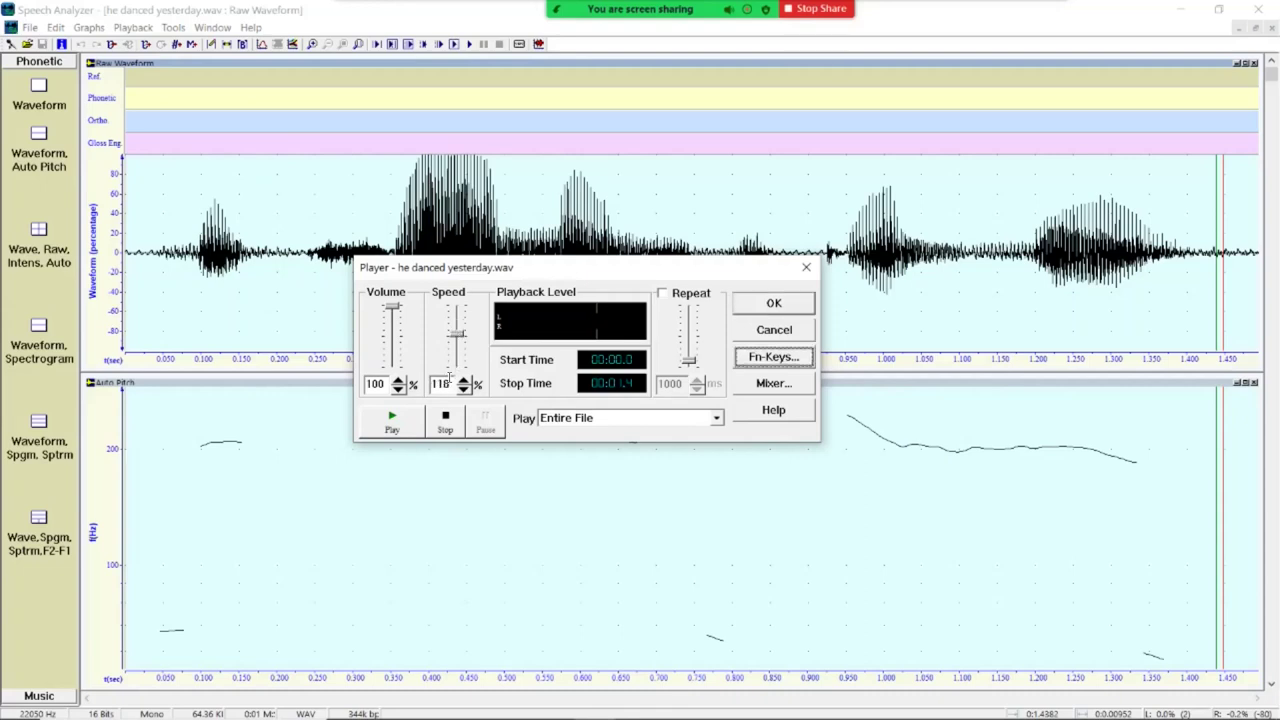
left_click(463, 390)
left_click(463, 390)
left_click(463, 390)
left_click(463, 390)
left_click(463, 390)
left_click(463, 390)
left_click(463, 390)
left_click(463, 390)
left_click(463, 390)
left_click(463, 390)
left_click(463, 390)
left_click(449, 384)
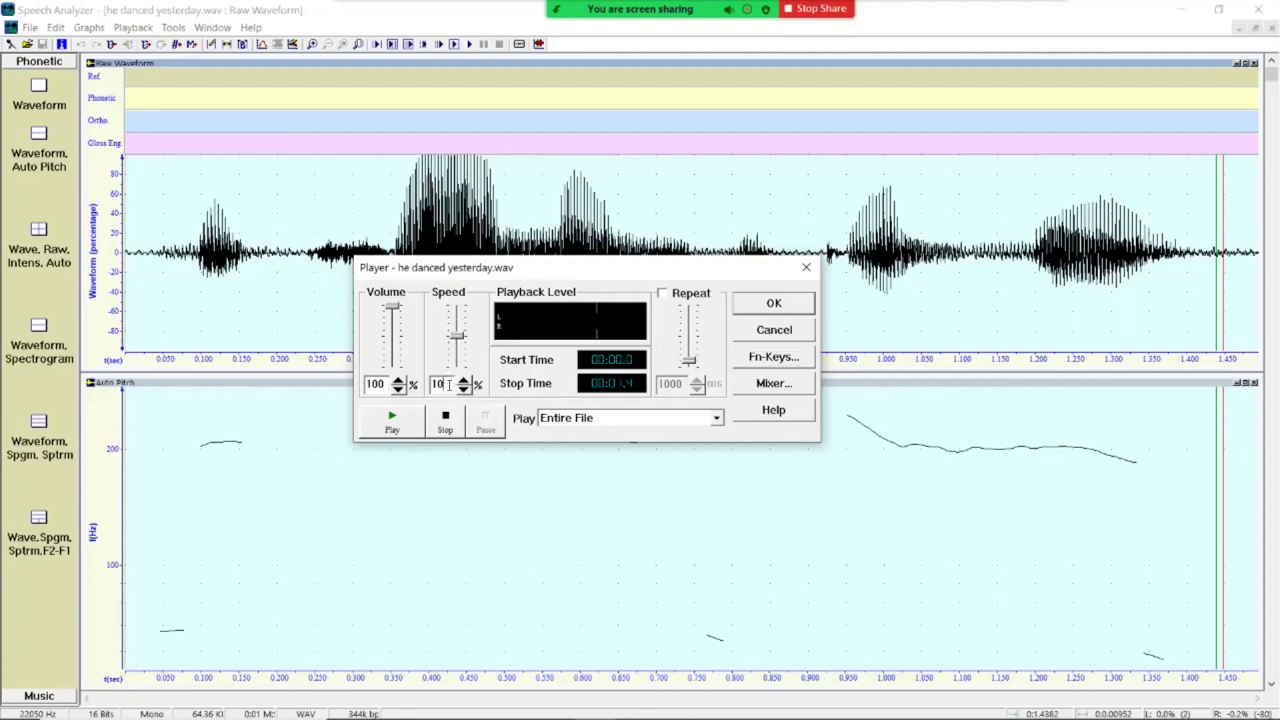
type("0")
Turn on repeated playback for the entire file, play it, and stop it.
left_click(661, 294)
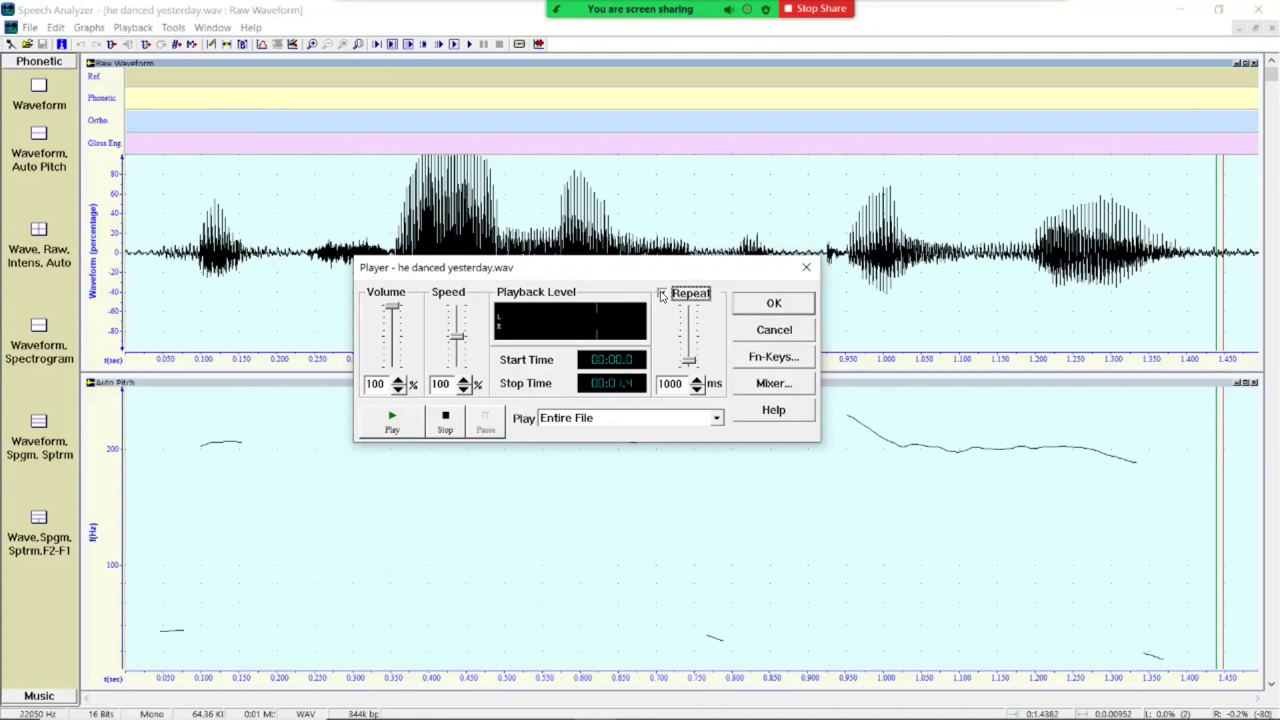
left_click(661, 295)
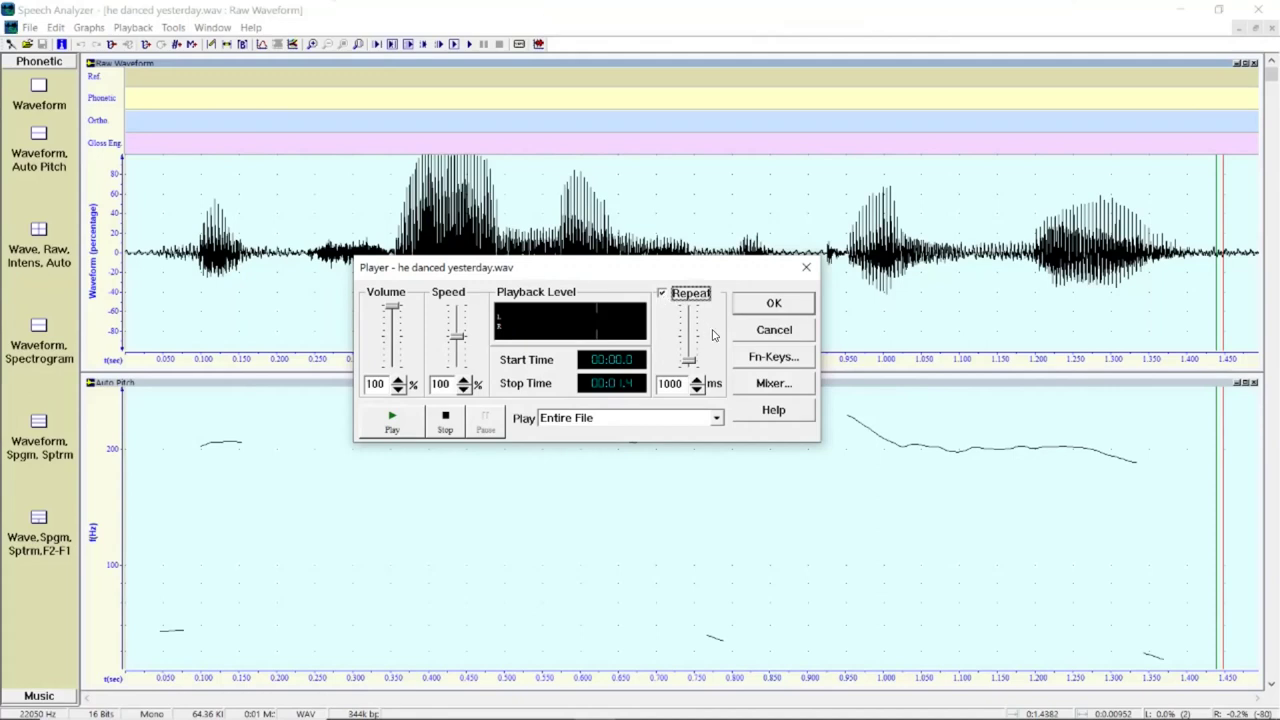
left_click(393, 420)
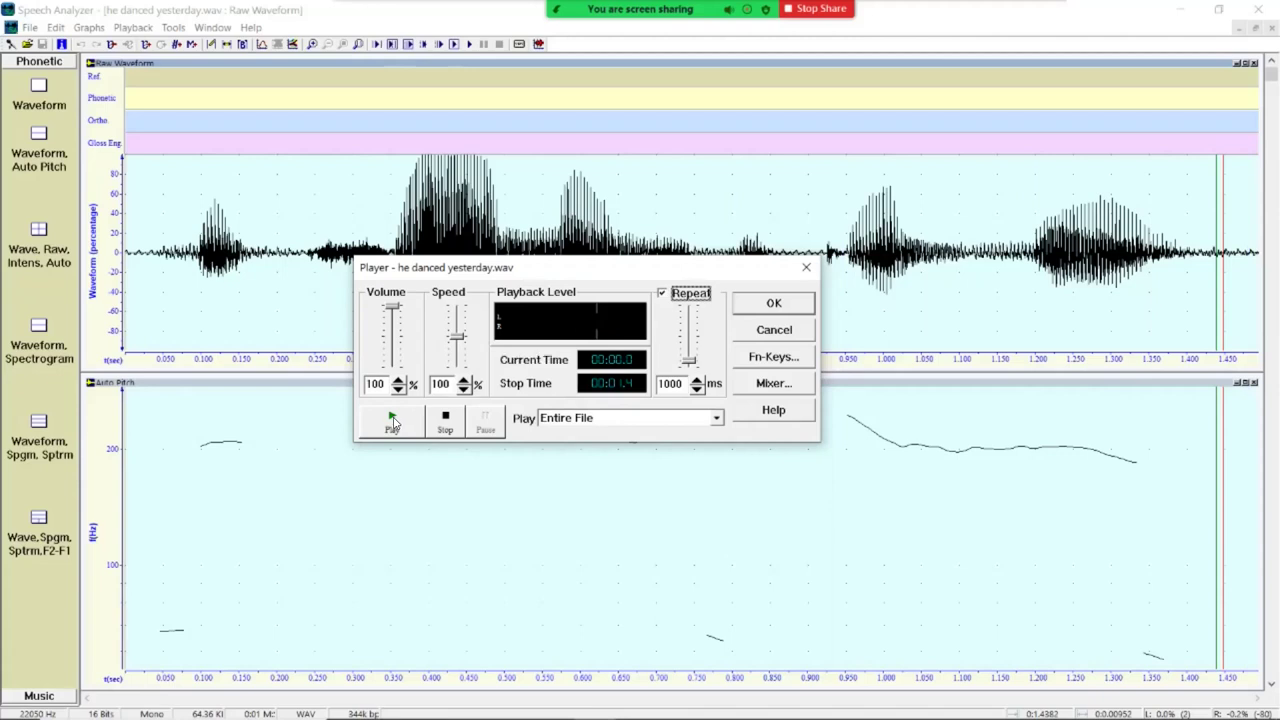
left_click(445, 420)
Set the repeat delay to 2000 ms, play the entire file on repeat, and stop it.
left_click(697, 381)
left_click_drag(697, 381, 697, 381)
left_click(393, 421)
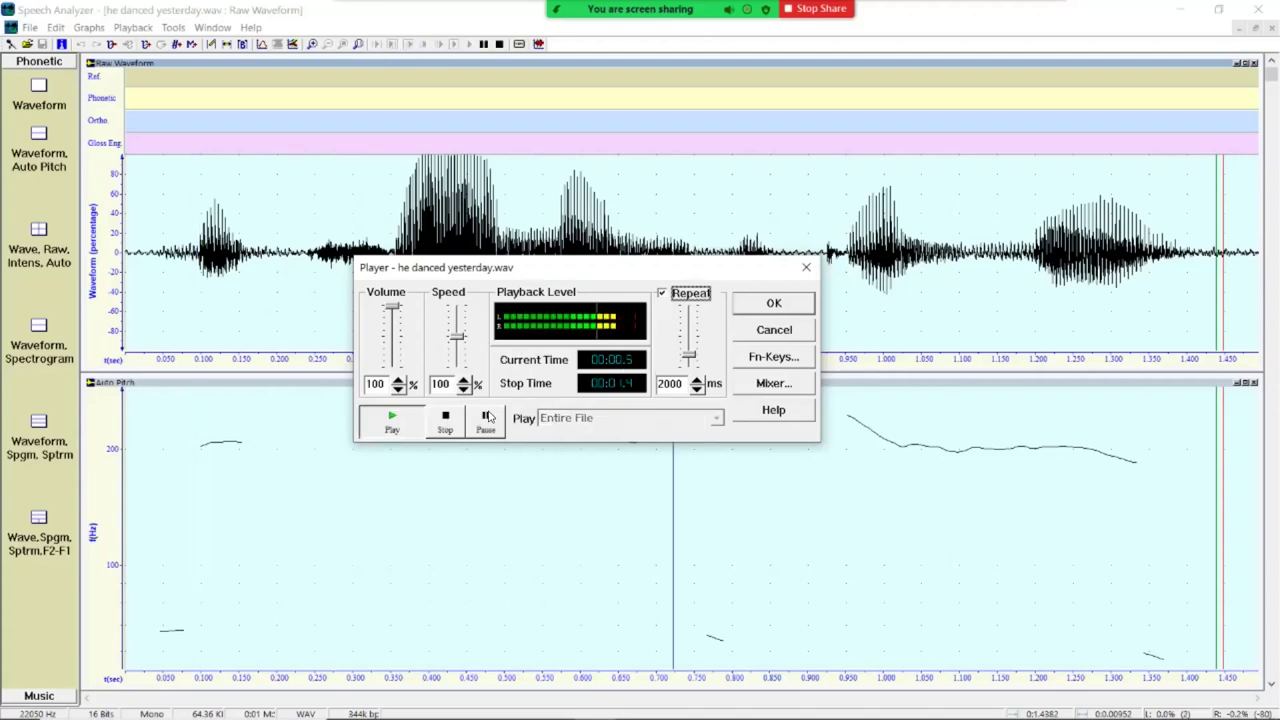
left_click(441, 436)
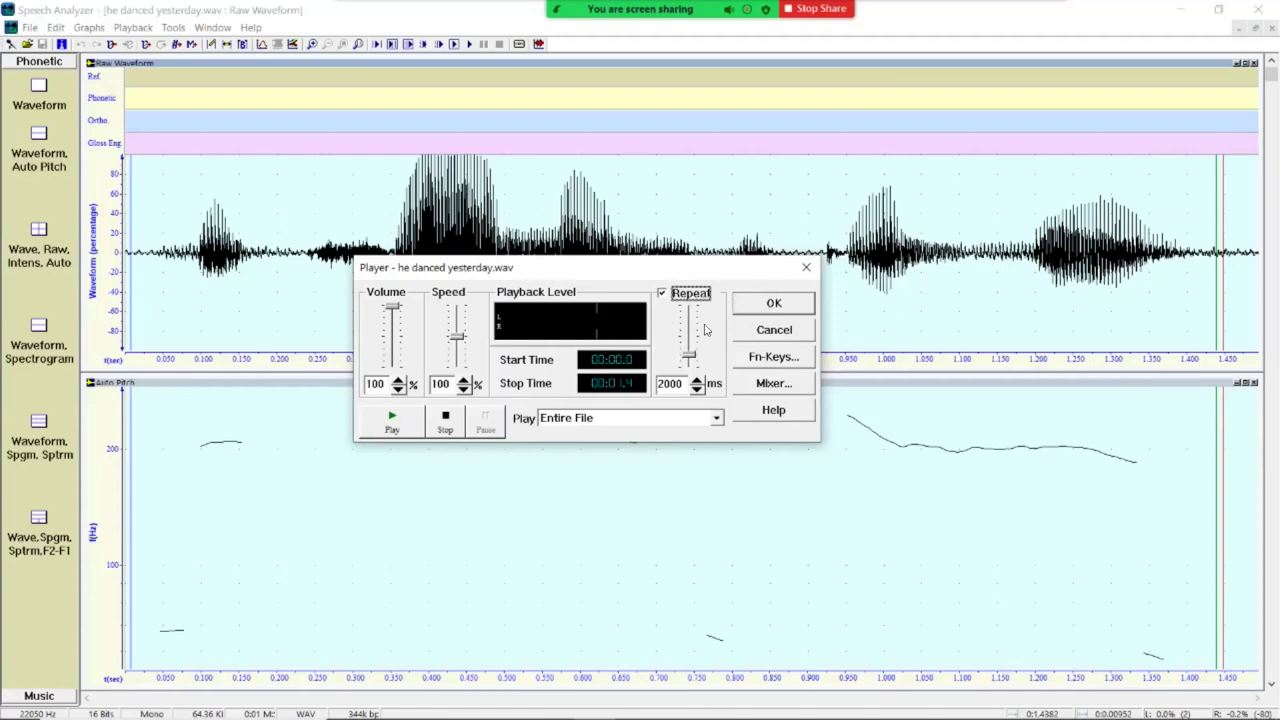
Turn off repeated playback and close the player, keeping its settings.
left_click(662, 292)
left_click(764, 305)
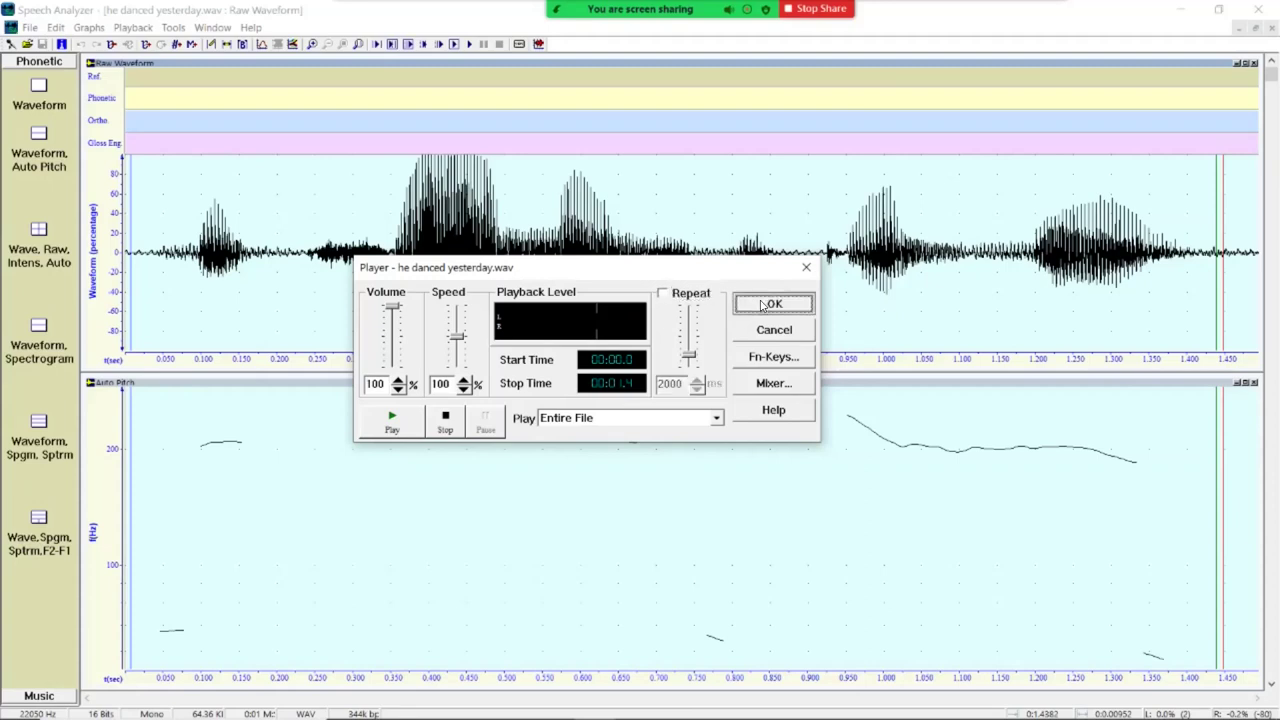
left_click(764, 305)
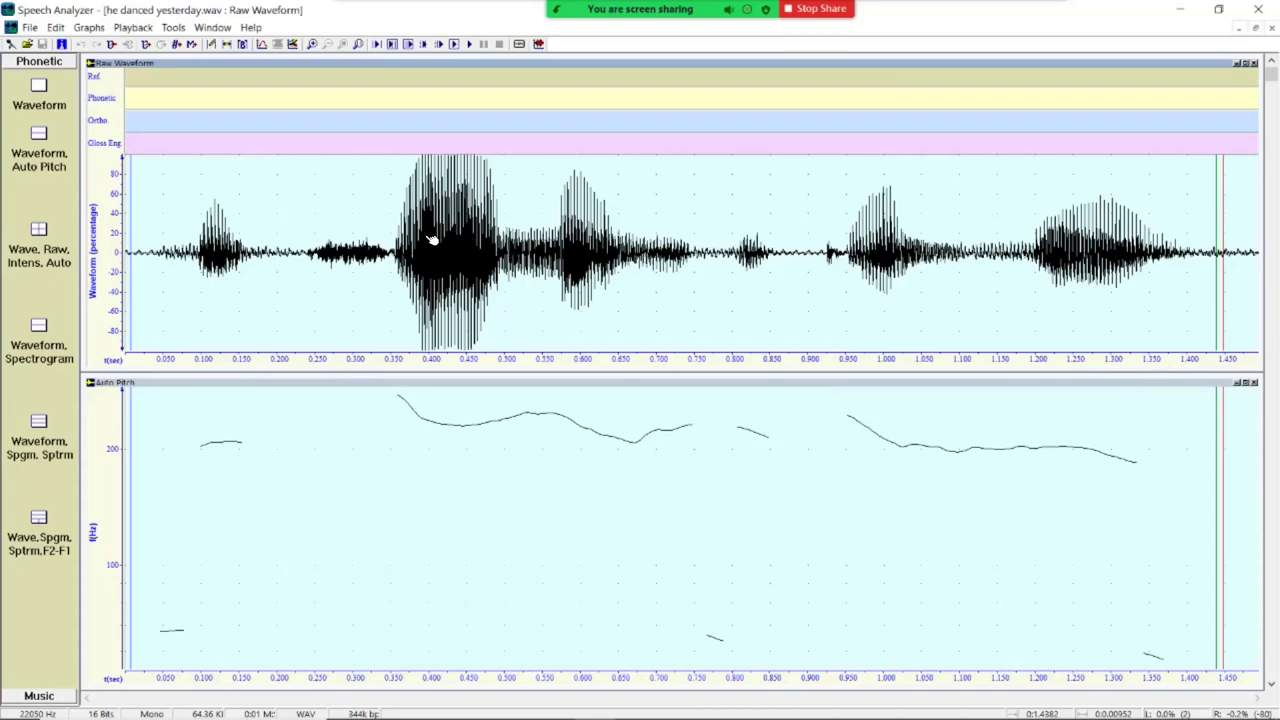
Move the green start cursor in the waveform to about 0.45 s, within the loudest segment.
left_click(467, 258)
left_click(370, 240)
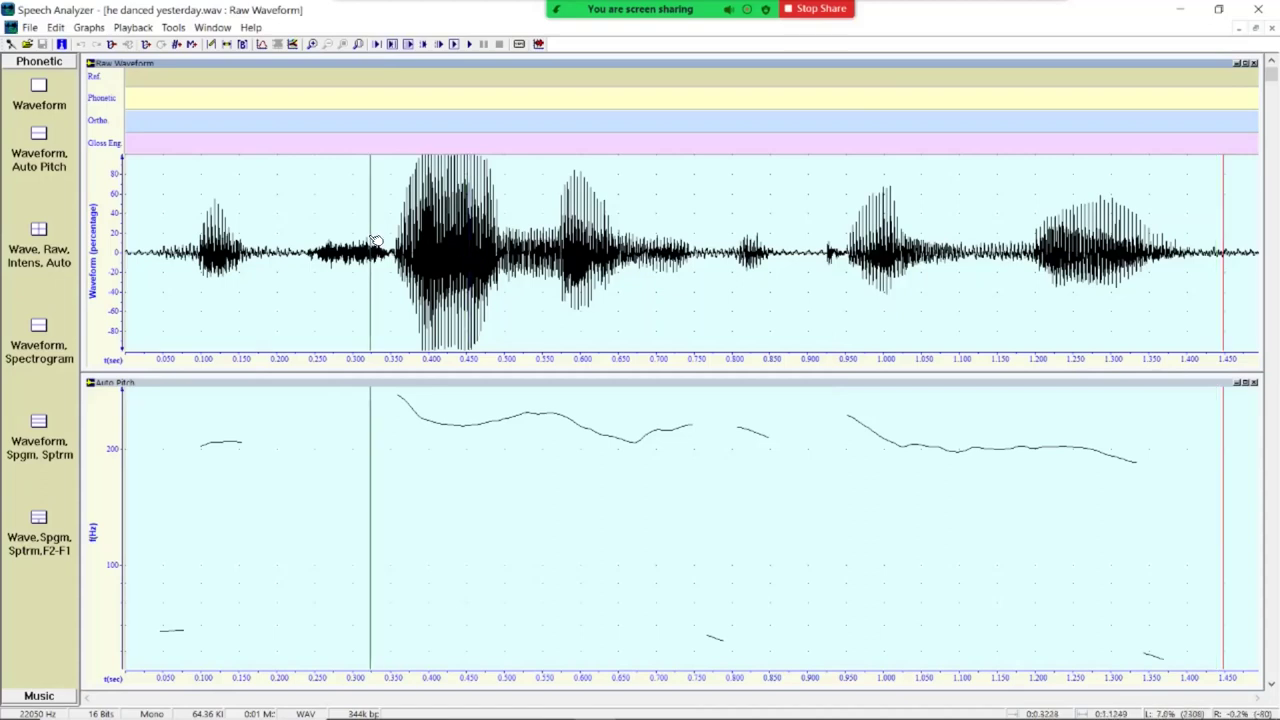
left_click(410, 240)
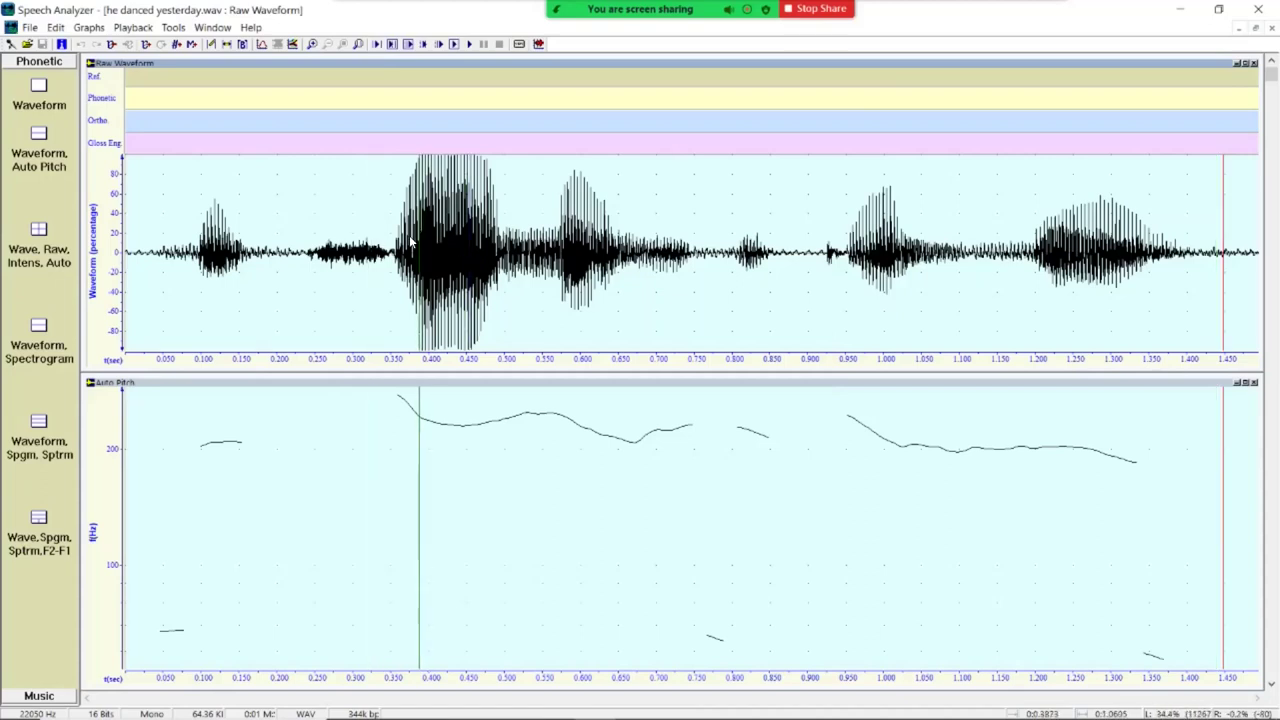
left_click(465, 231)
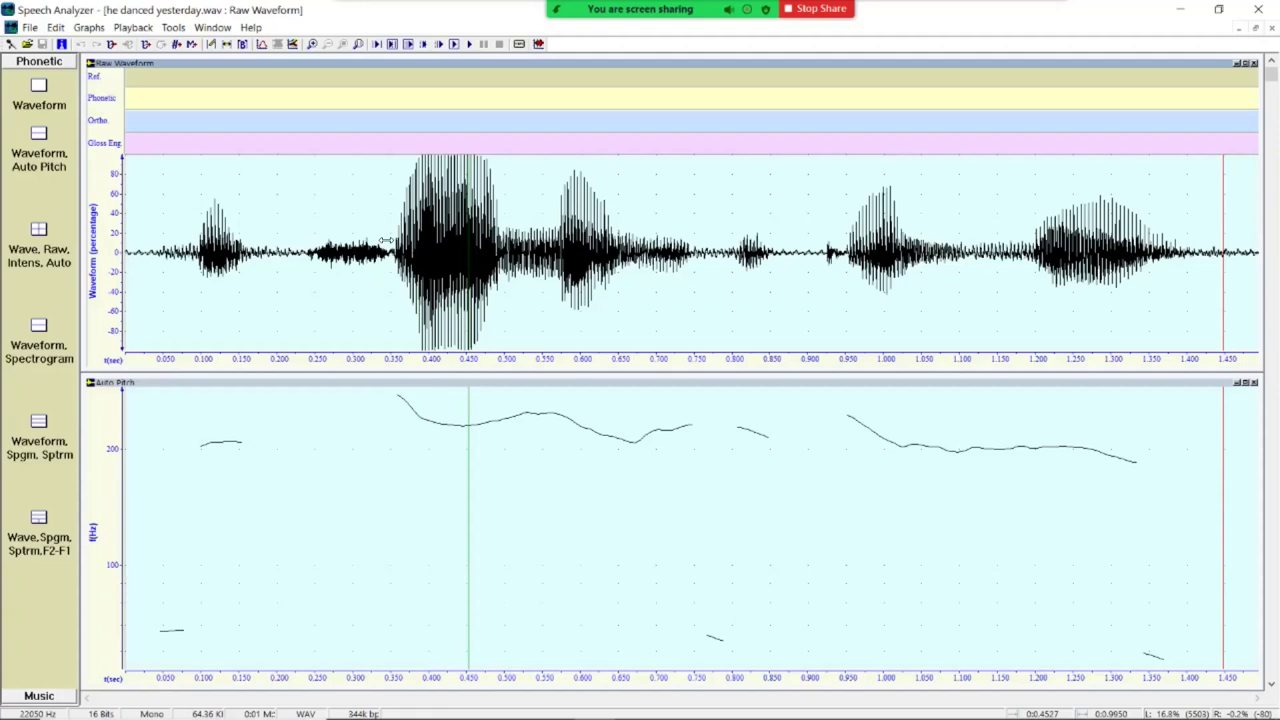
Position the start cursor at about 0.24 s and the end cursor at about 0.78 s on the waveform.
left_click_drag(381, 244, 390, 245)
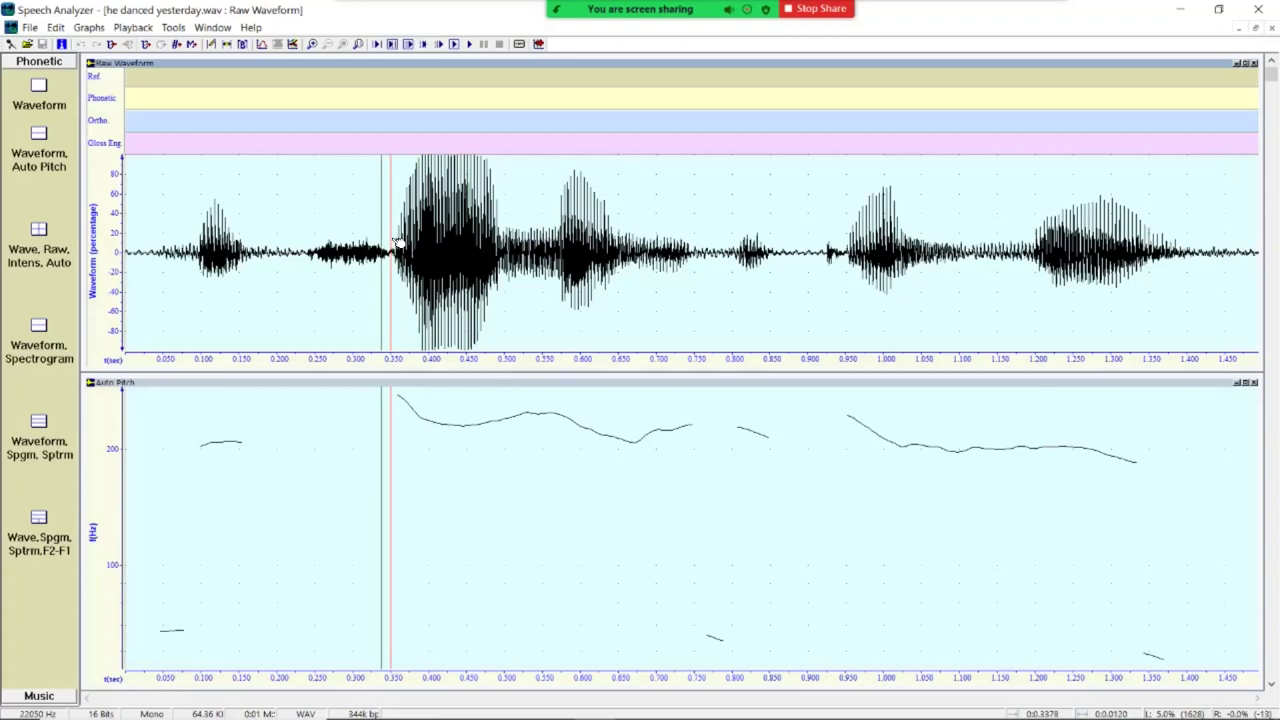
left_click_drag(397, 240, 720, 250)
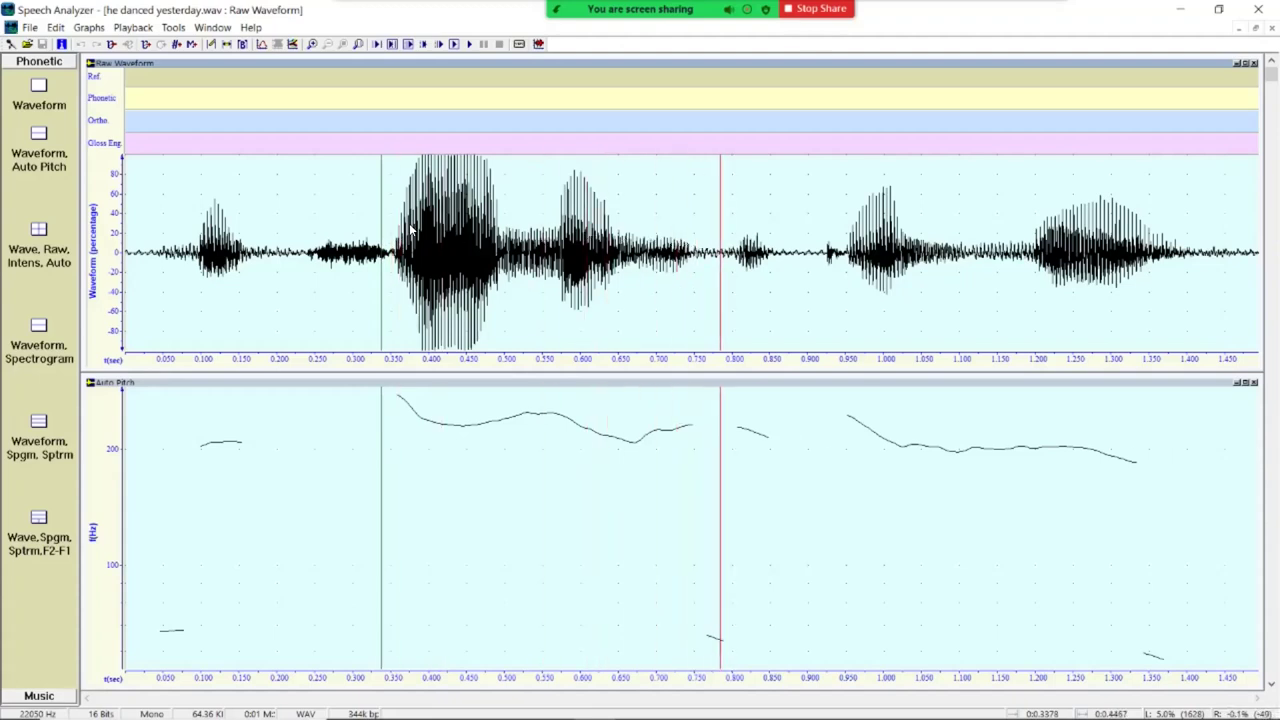
left_click_drag(371, 228, 309, 231)
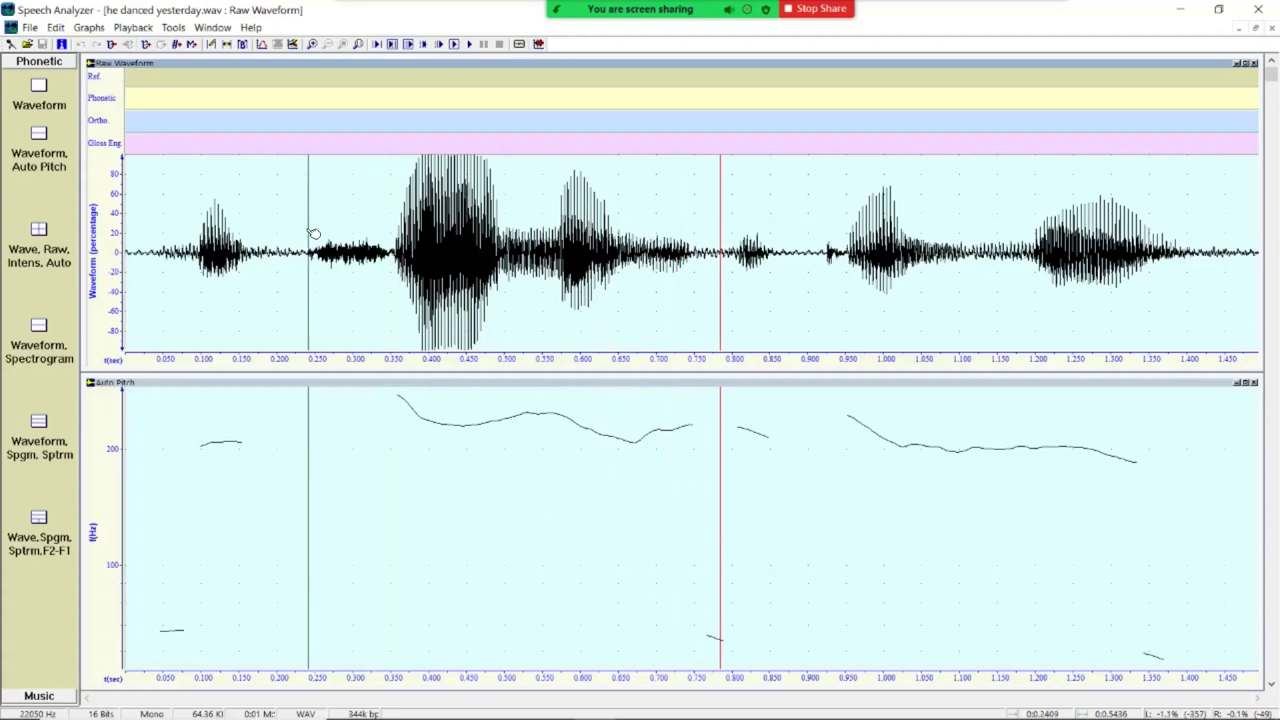
Play different portions of the recording relative to the cursors, including from the end cursor to the right edge of the view.
left_click(469, 45)
left_click(469, 45)
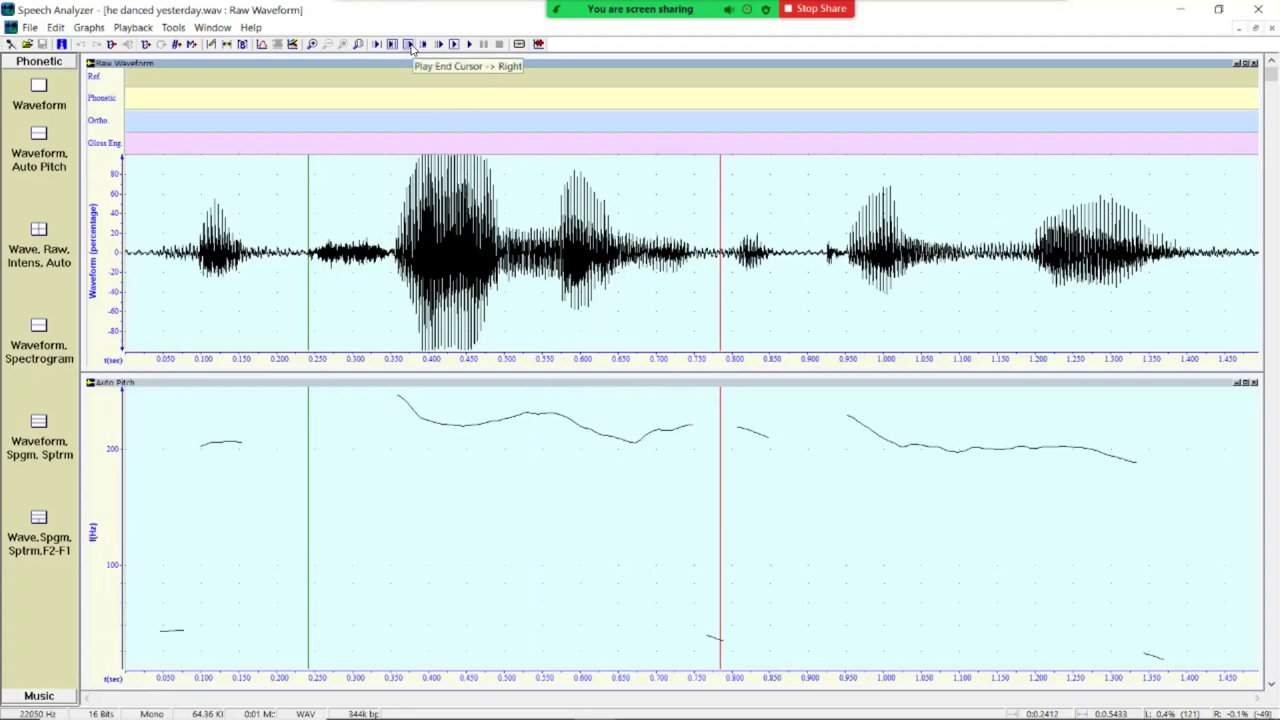
left_click(410, 46)
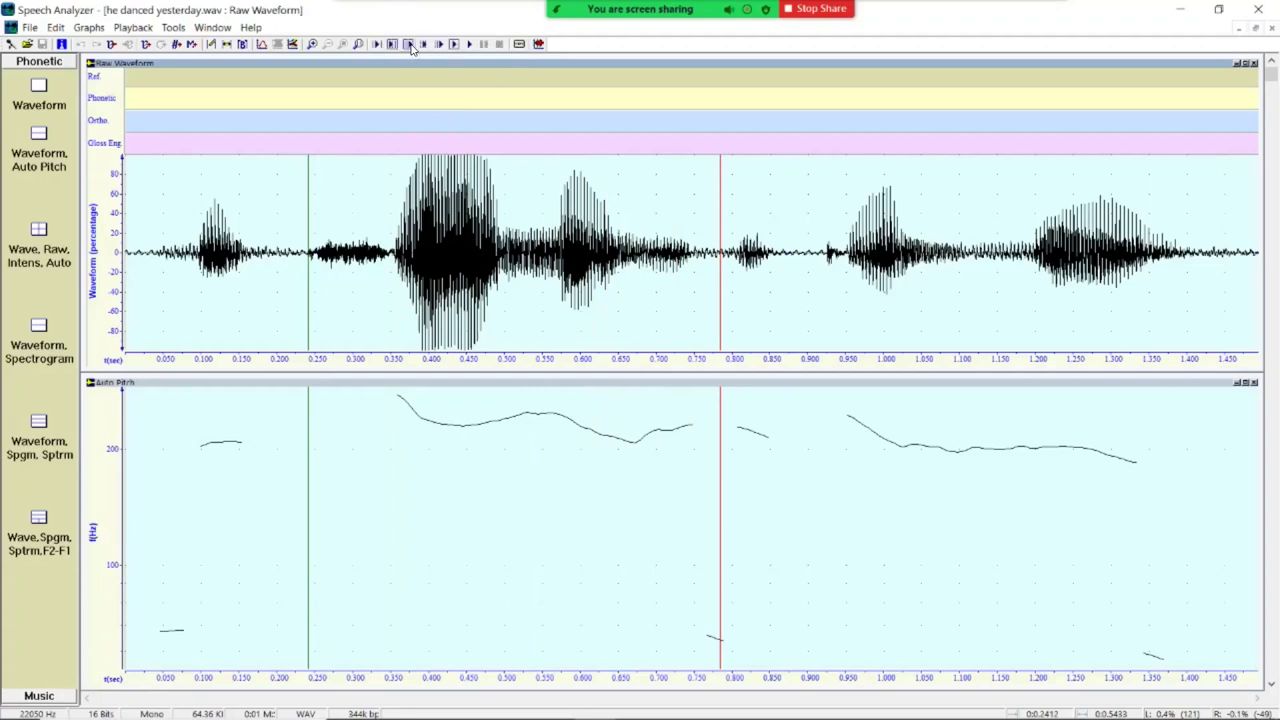
left_click(394, 46)
left_click(375, 45)
left_click(375, 45)
Open the player, keep playback set to Between Cursors, and turn on Repeat.
left_click(519, 45)
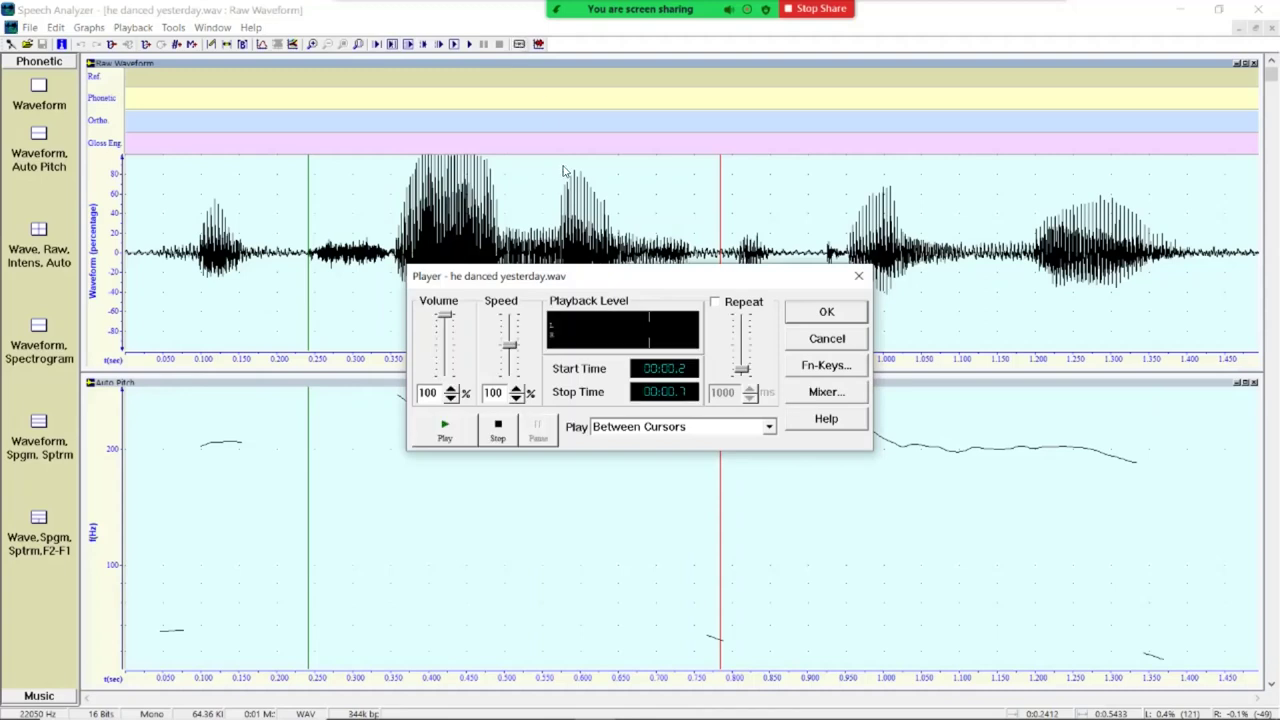
left_click(770, 428)
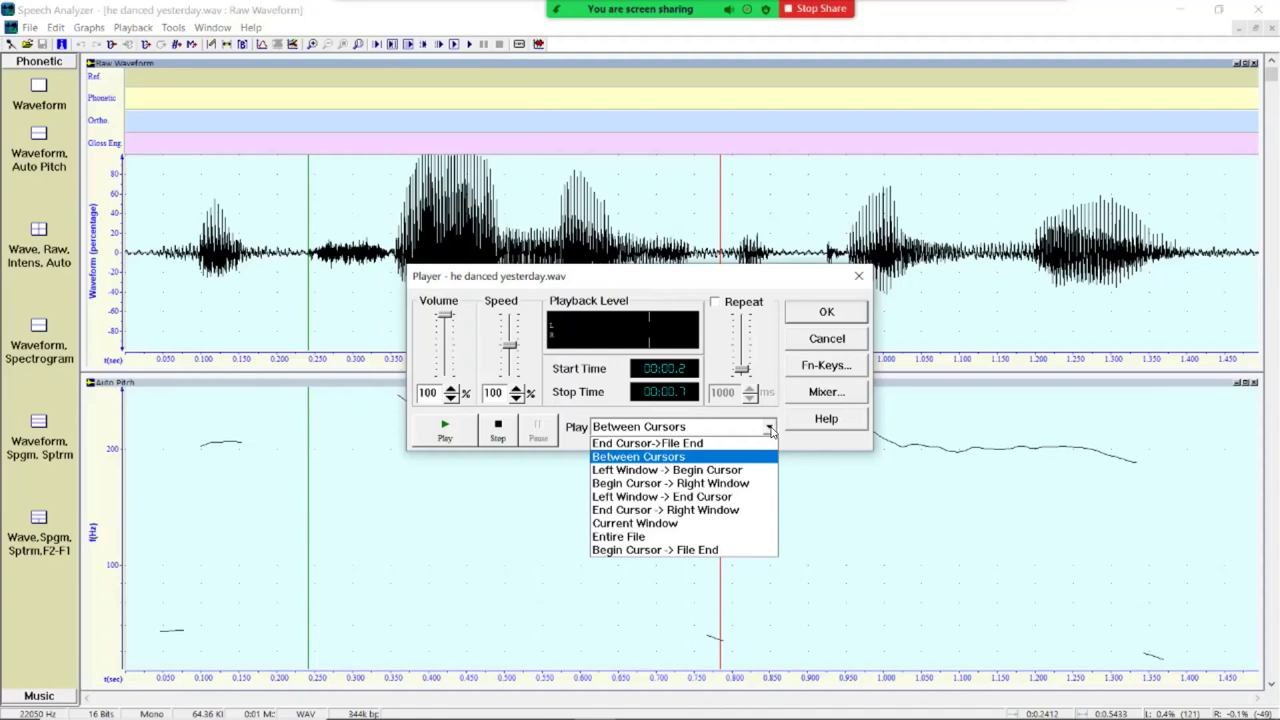
left_click(693, 456)
left_click(715, 302)
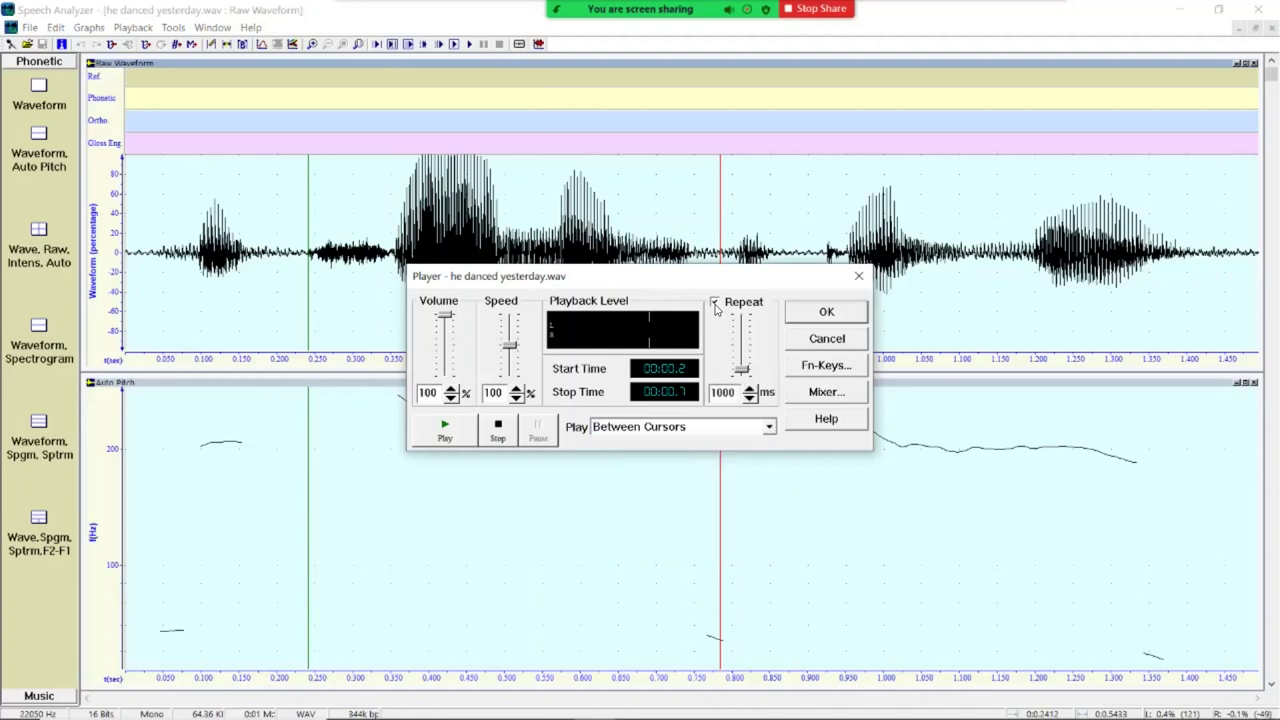
Increase the repeat delay, play the section between the cursors on repeat, and close the player keeping its settings.
left_click(751, 391)
left_click(750, 388)
left_click(750, 388)
left_click(750, 388)
left_click(750, 388)
left_click(750, 388)
left_click(750, 388)
left_click(750, 388)
left_click(750, 388)
left_click(750, 389)
left_click(445, 431)
left_click(822, 318)
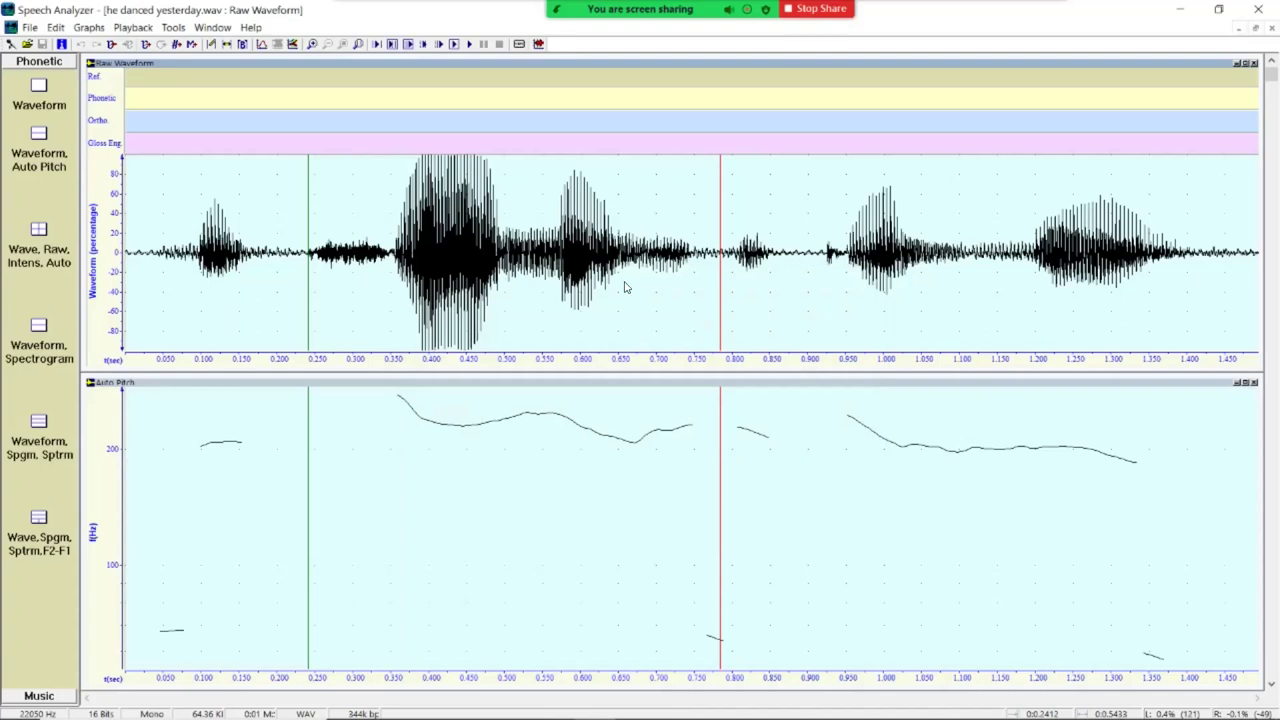
Zoom in and out of the waveform, fit the view to the section between the cursors, and return to the full recording.
left_click(312, 46)
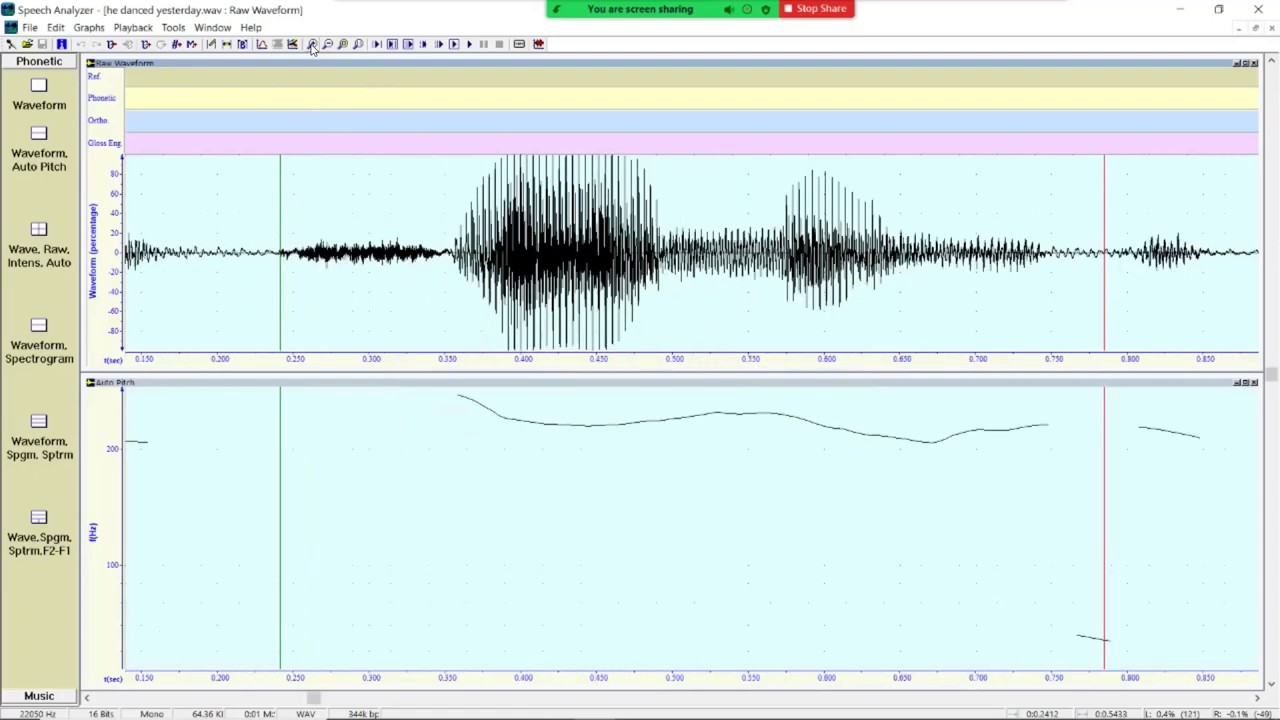
left_click(312, 46)
left_click(325, 47)
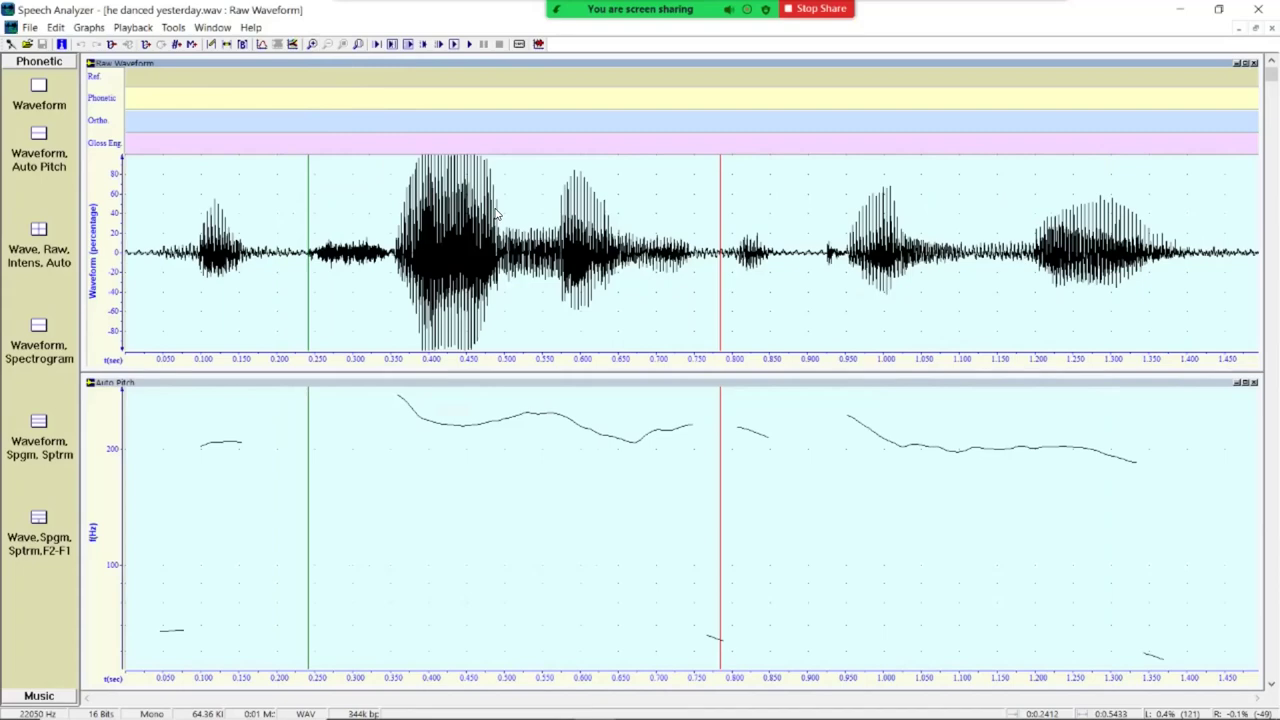
scroll(495, 213, "up", 5)
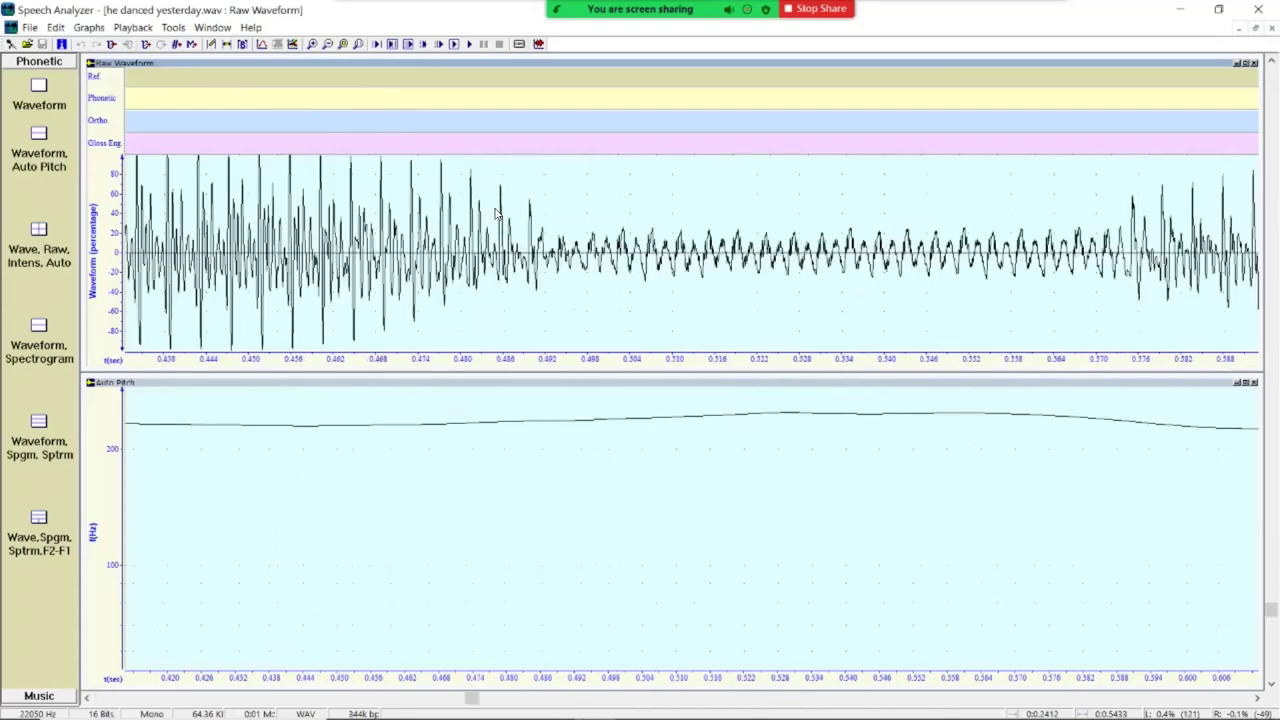
scroll(495, 213, "down", 5)
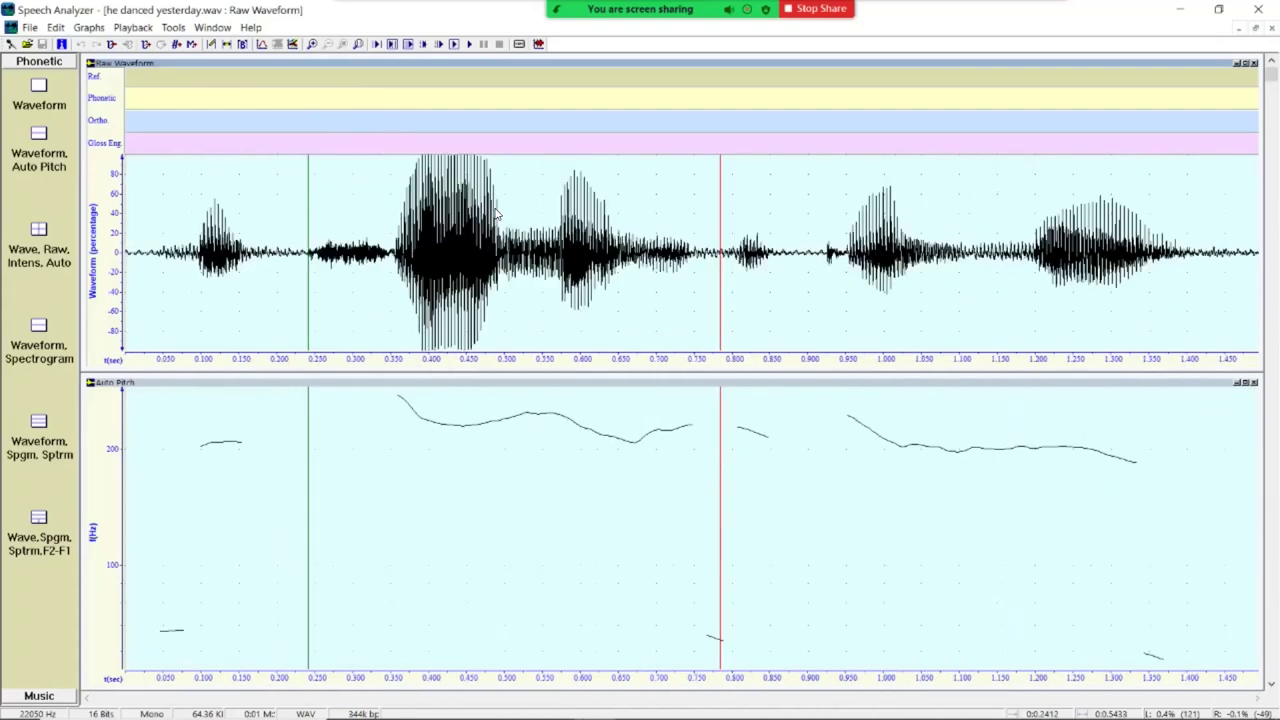
left_click(359, 45)
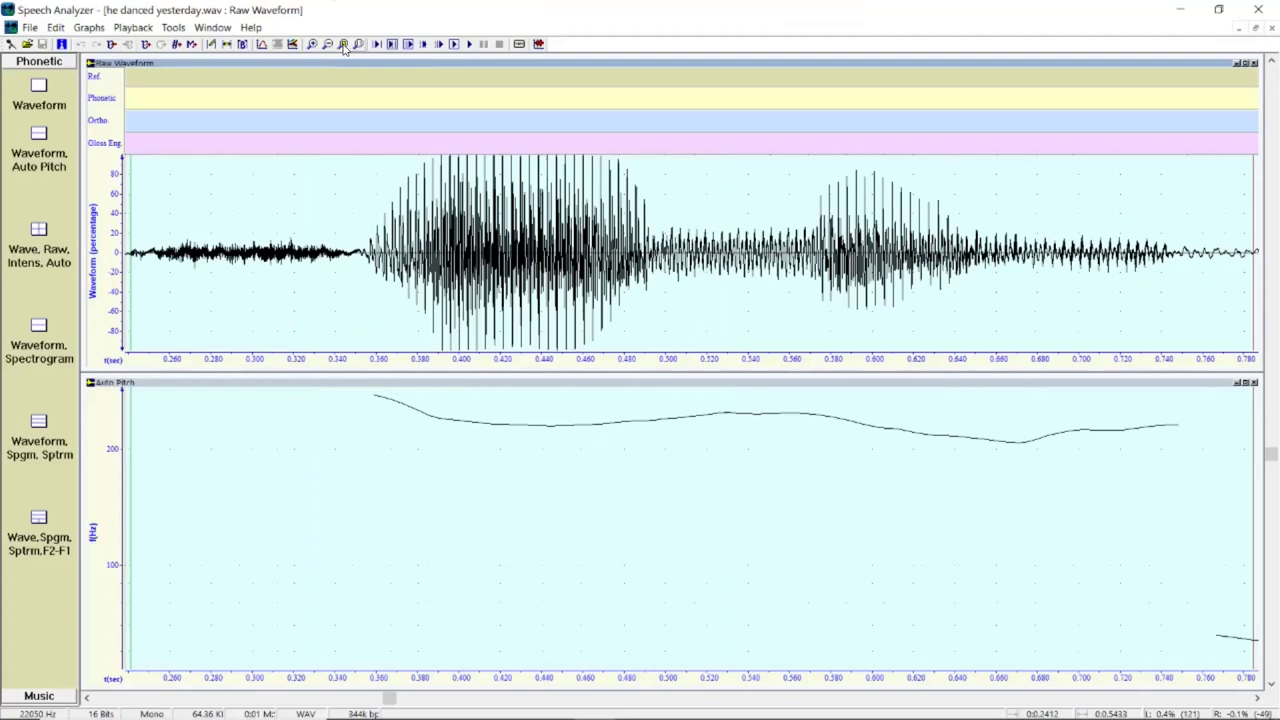
left_click(343, 45)
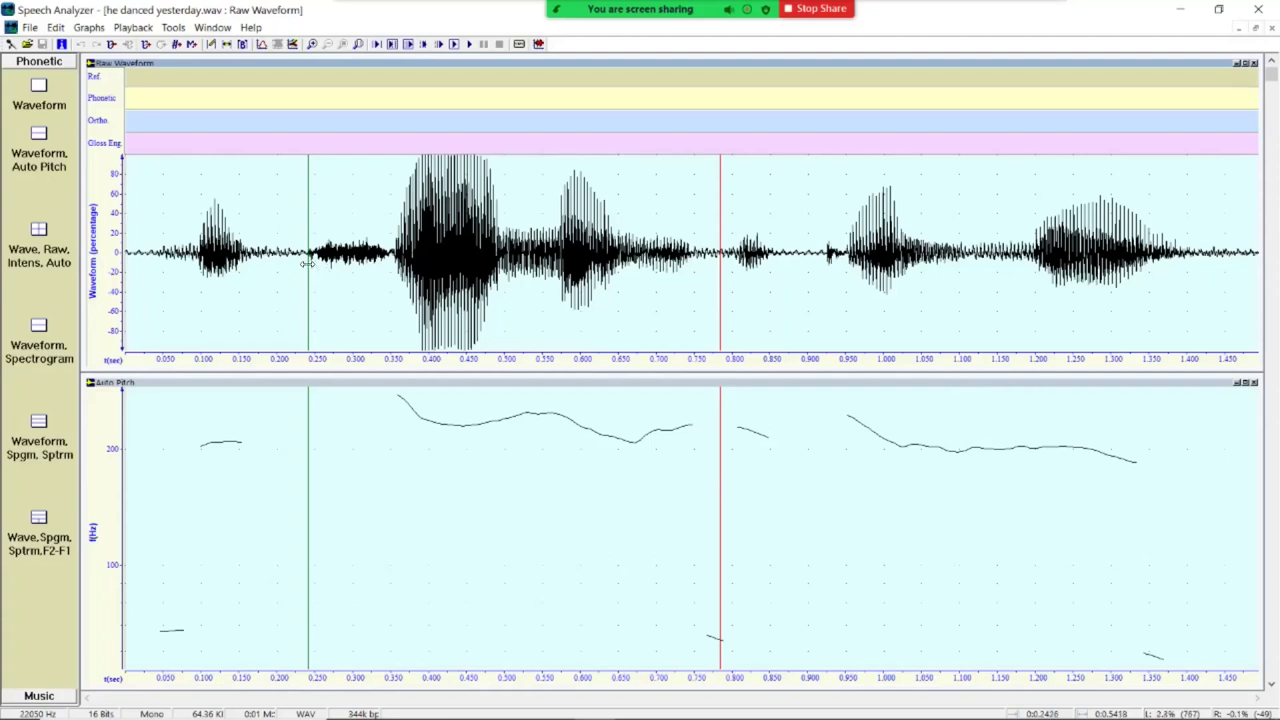
Fine-tune the start cursor to about 0.244 s and the end cursor to about 0.79 s on the waveform.
mouse_move(309, 265)
left_mouse_down()
mouse_move(276, 263)
mouse_move(311, 272)
left_mouse_up()
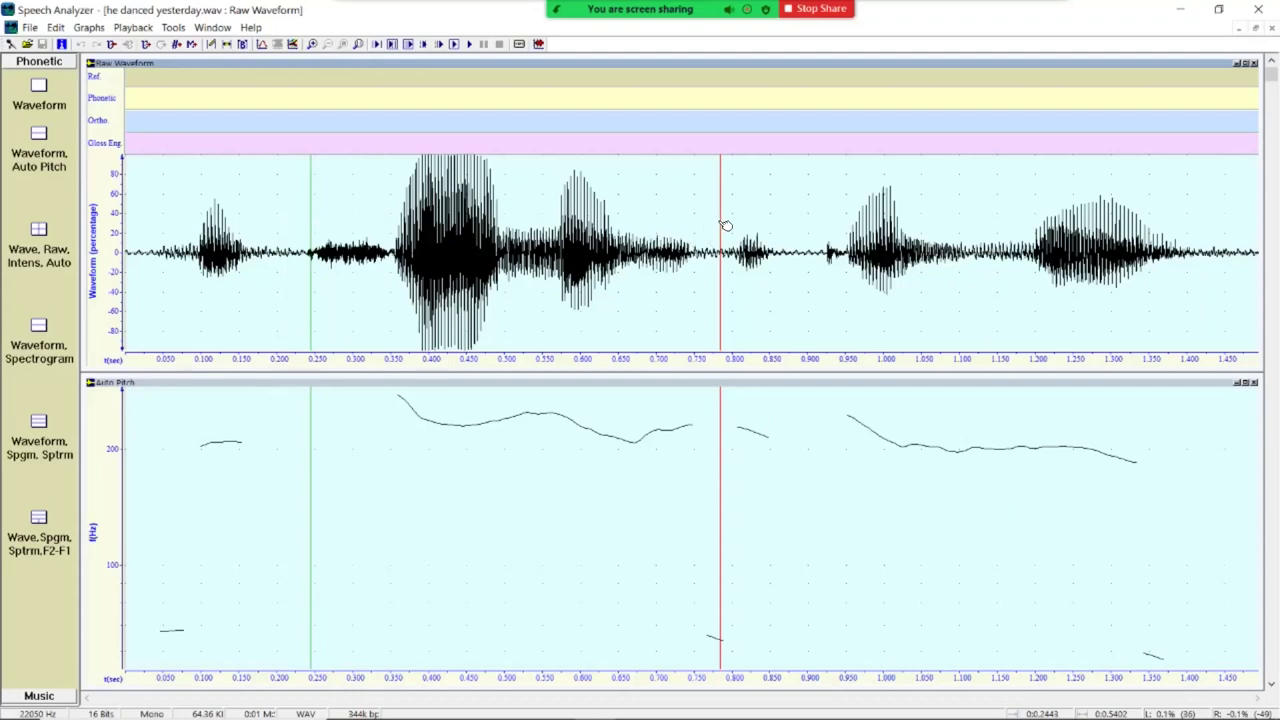
left_click_drag(722, 222, 732, 221)
left_click_drag(752, 224, 704, 240)
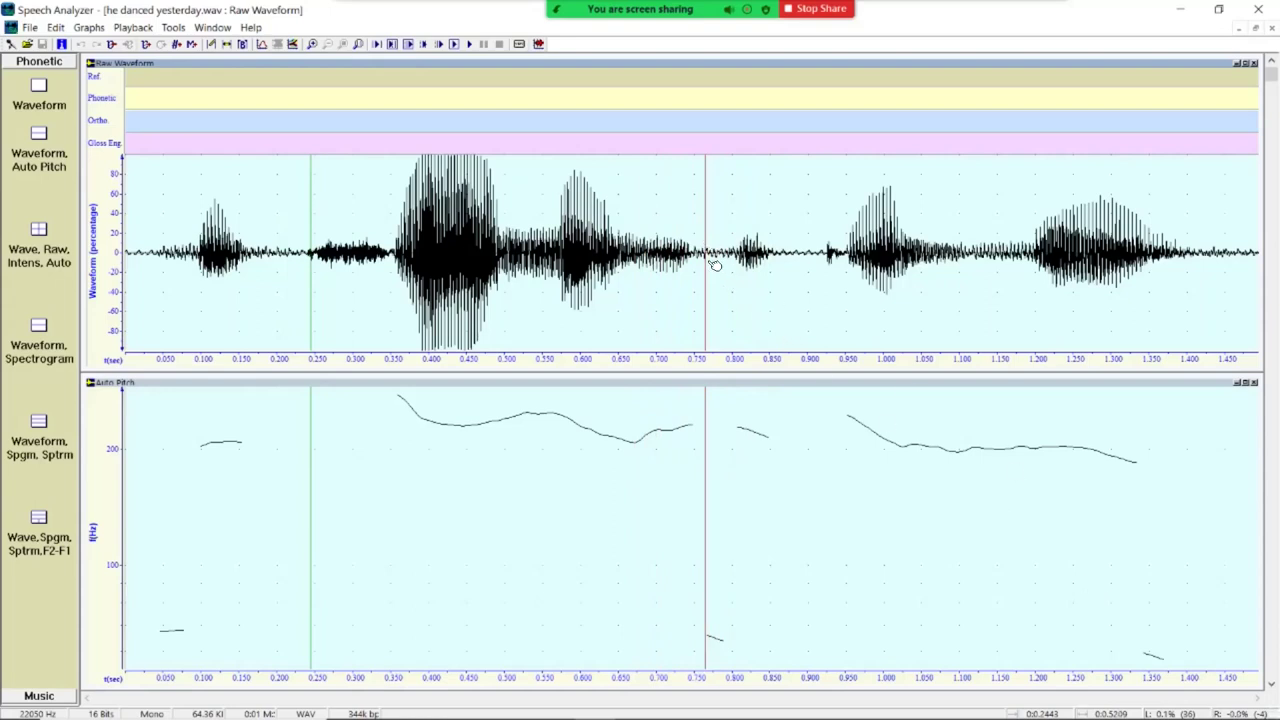
mouse_move(704, 262)
left_mouse_down()
mouse_move(618, 254)
mouse_move(734, 262)
mouse_move(663, 264)
mouse_move(735, 268)
mouse_move(724, 268)
left_mouse_up()
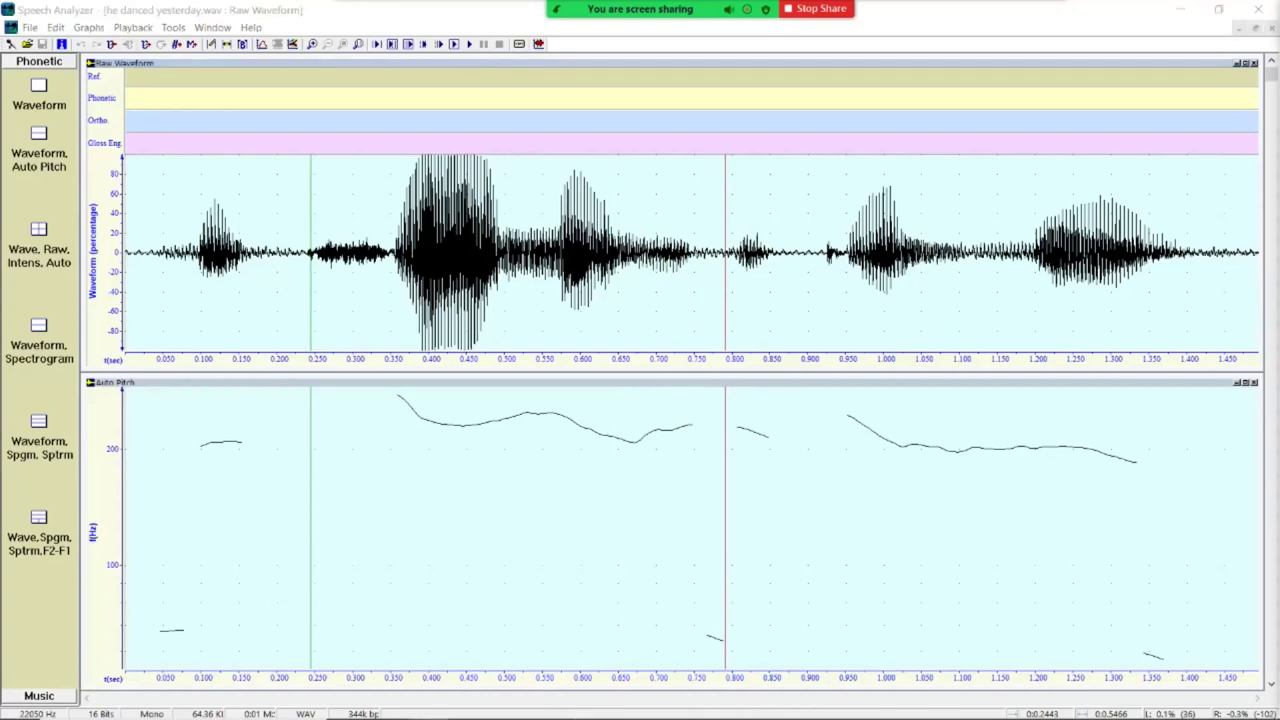
Close the Raw Waveform and Auto Pitch graphs of the sample recording.
left_click(1254, 64)
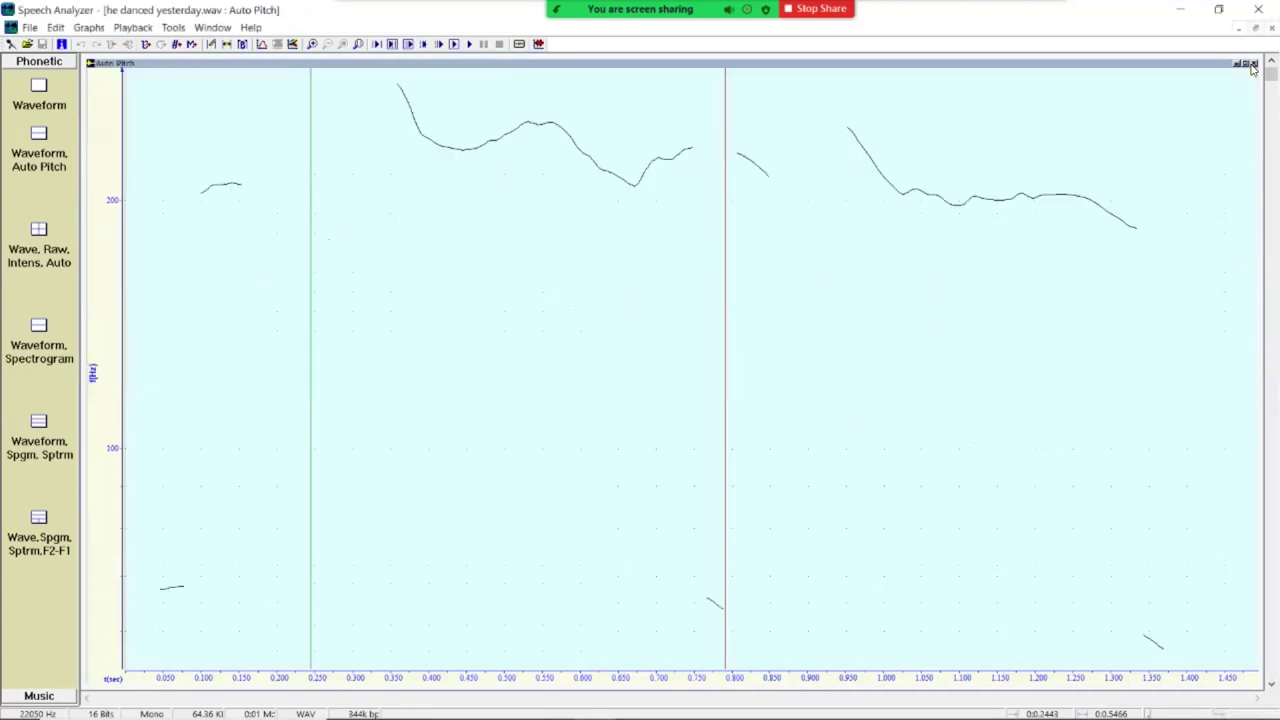
left_click(1253, 64)
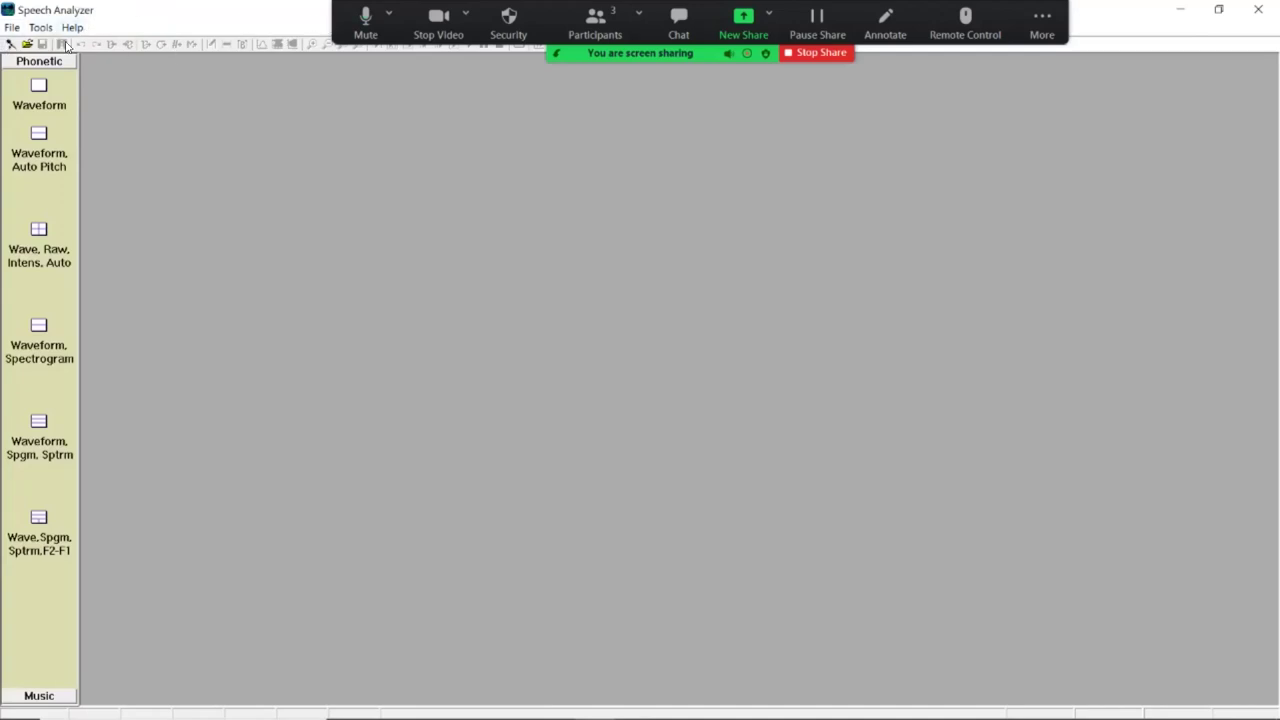
Open the recorder for a new file and record about 12 seconds of speech.
left_click(9, 46)
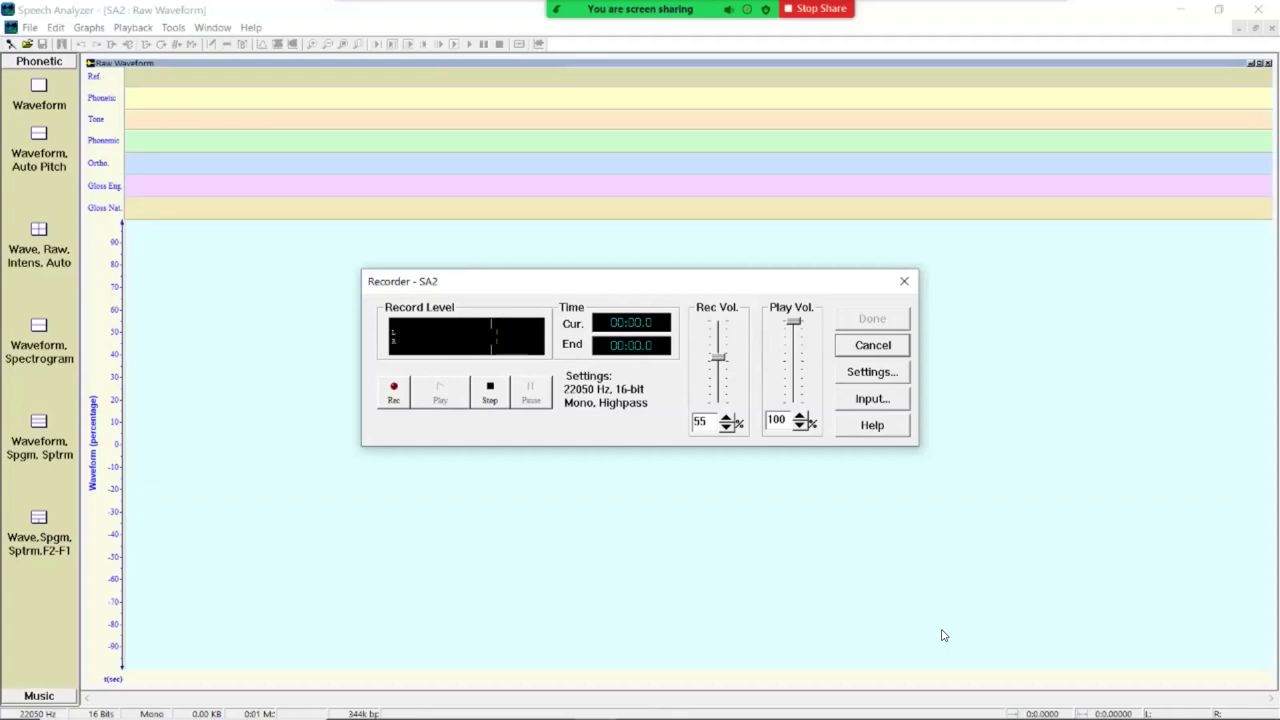
left_click(392, 396)
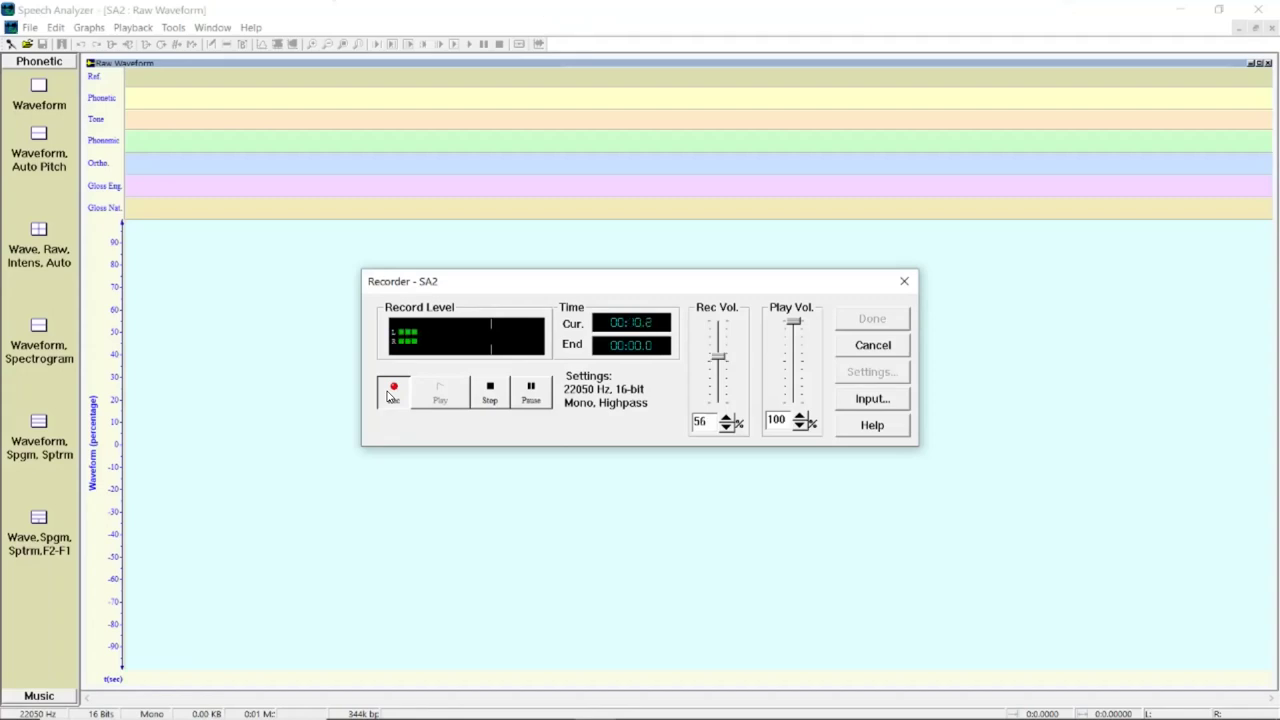
left_click(490, 396)
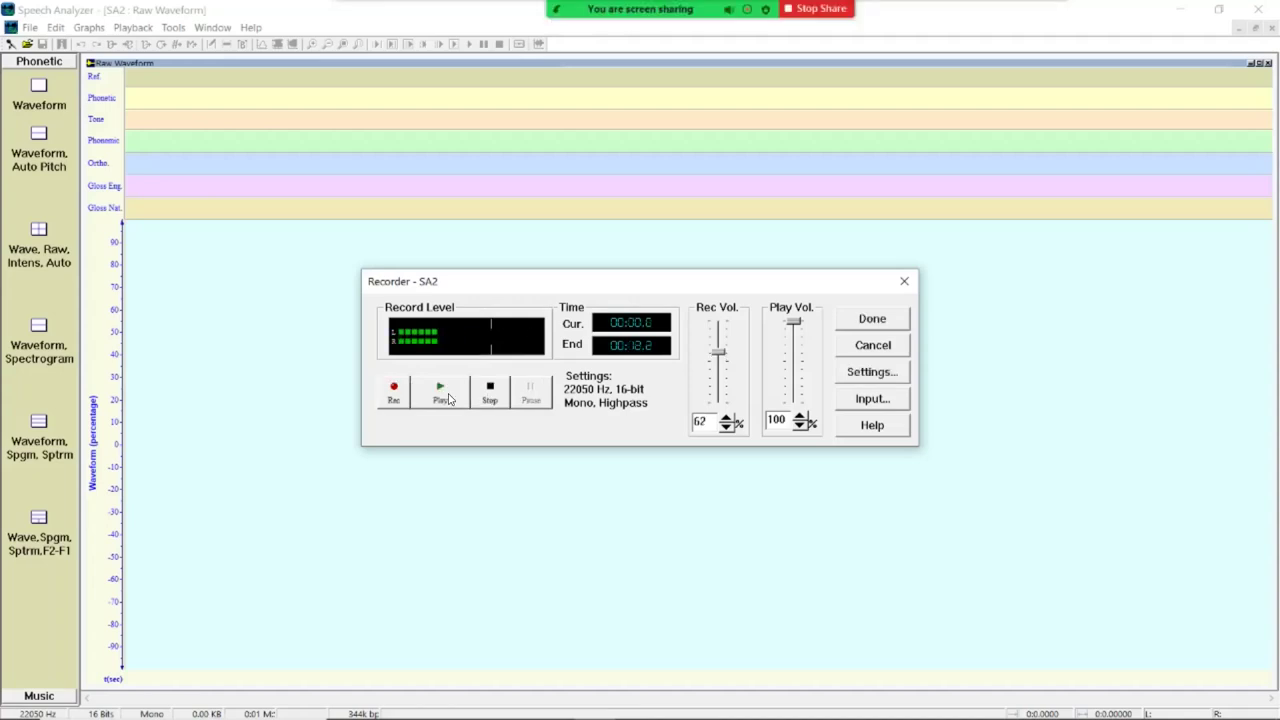
Play back the new recording in the recorder and accept it to display its graphs.
left_click(440, 393)
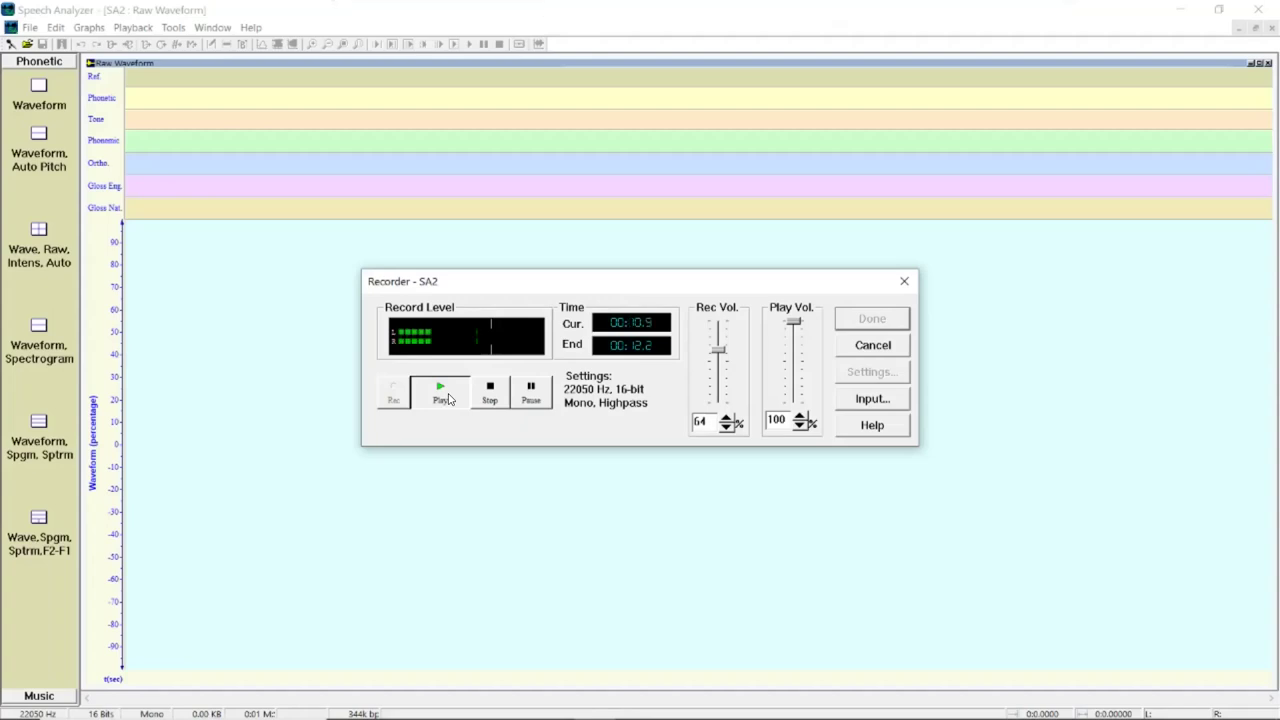
left_click(490, 399)
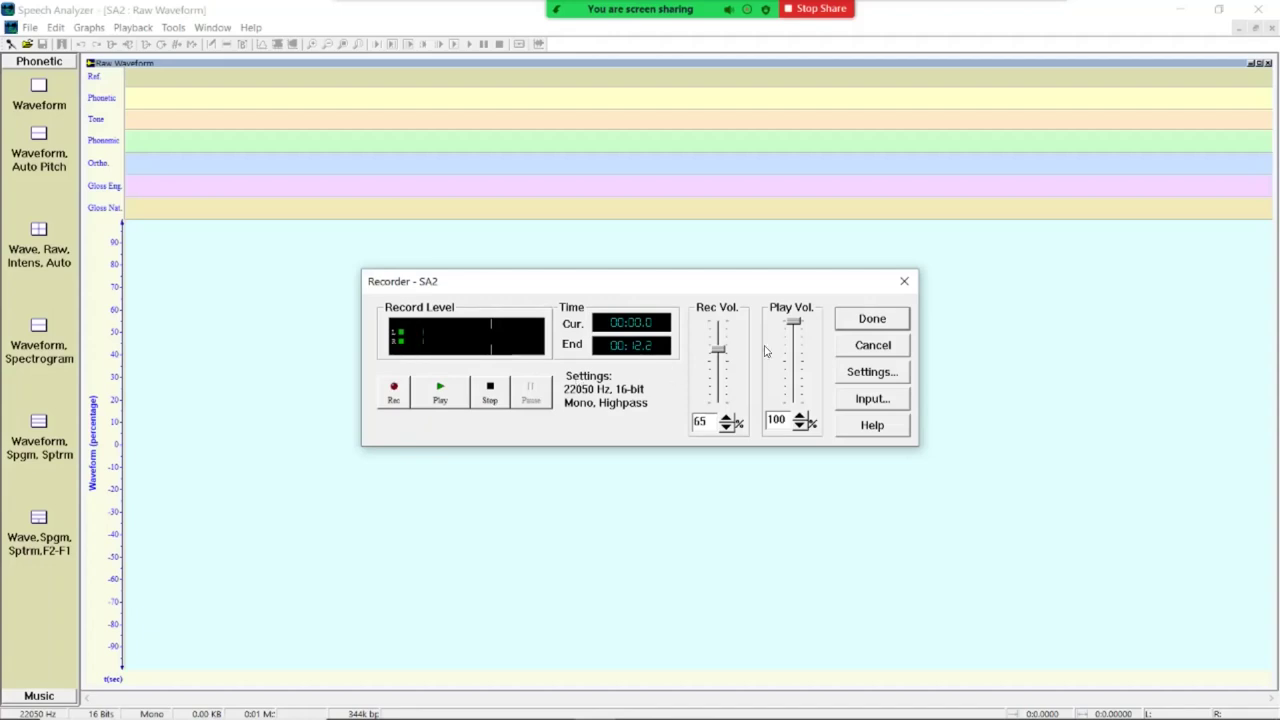
left_click(871, 318)
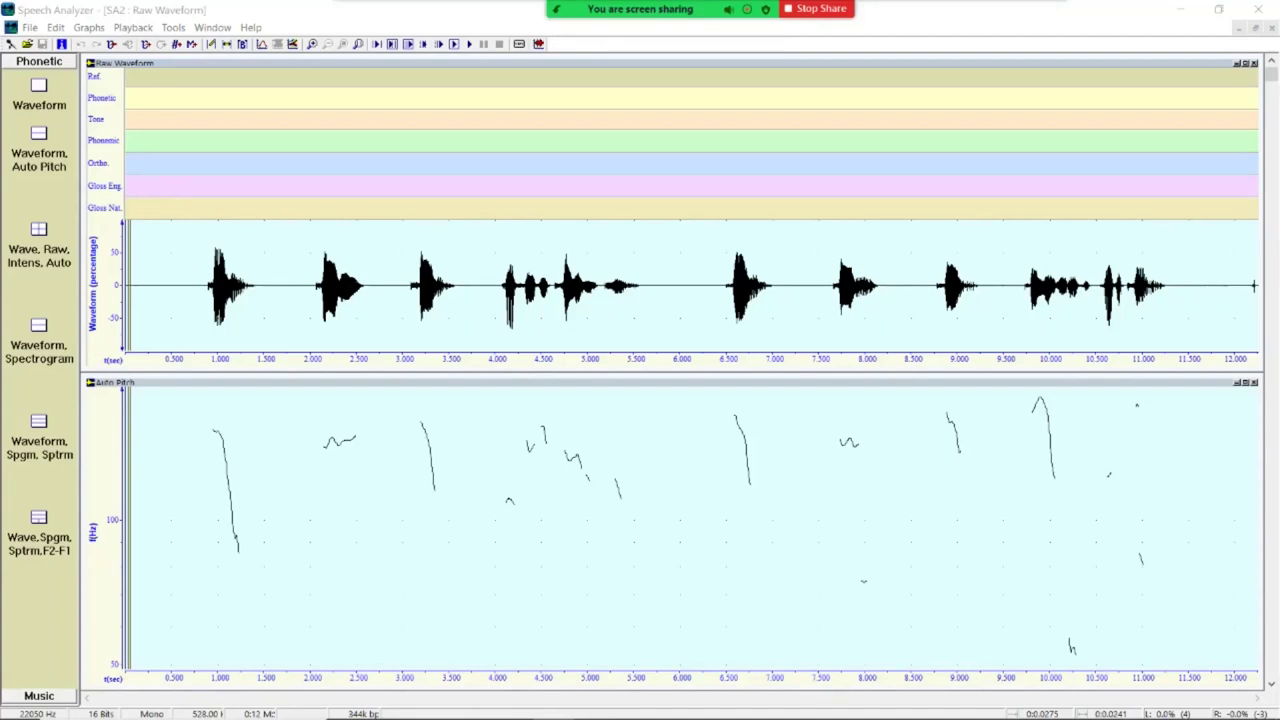
Begin saving the recording as a new file, and create and open a Speech Analyzer subfolder named with the owner's first name and "second test".
left_click(46, 31)
mouse_move(30, 27)
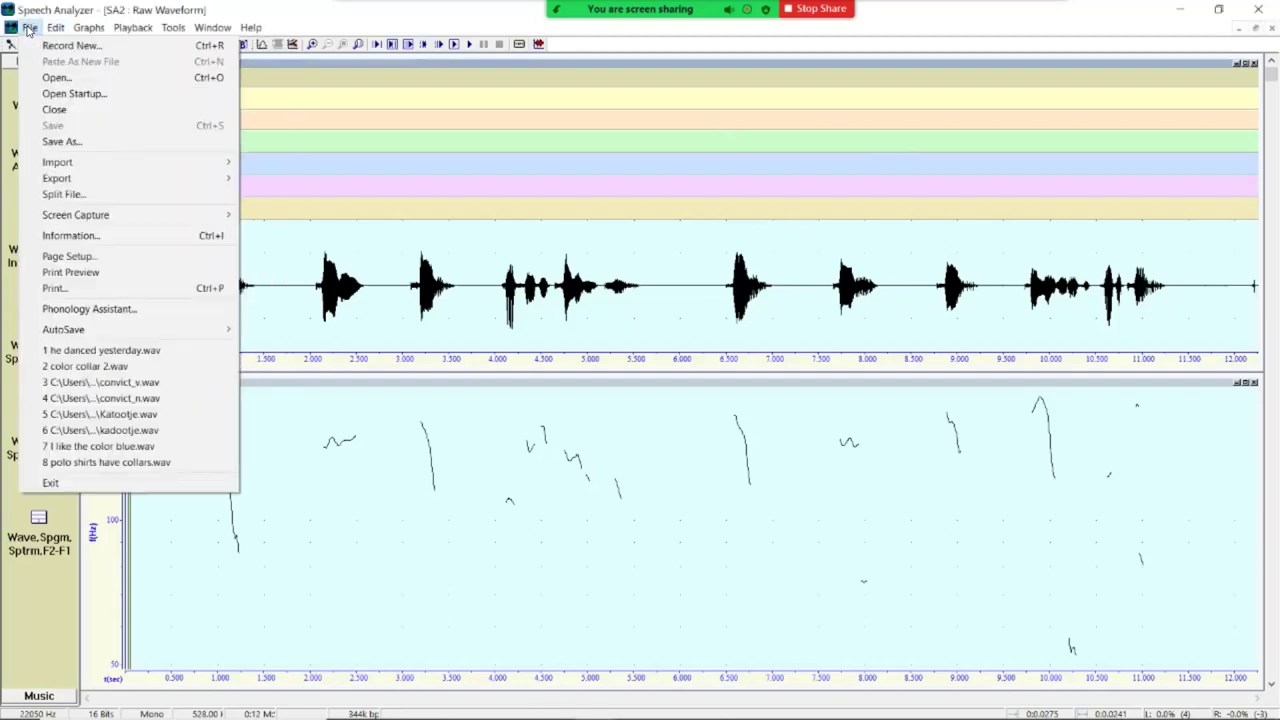
left_click(61, 142)
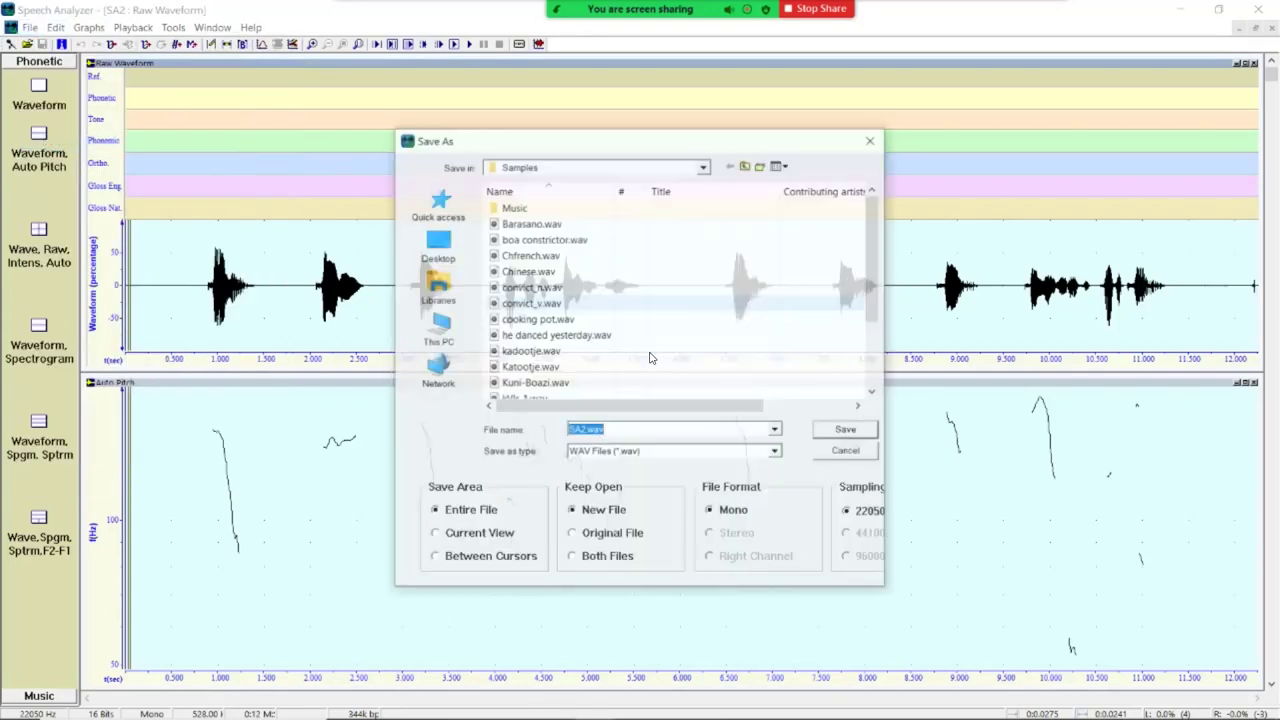
left_click(744, 165)
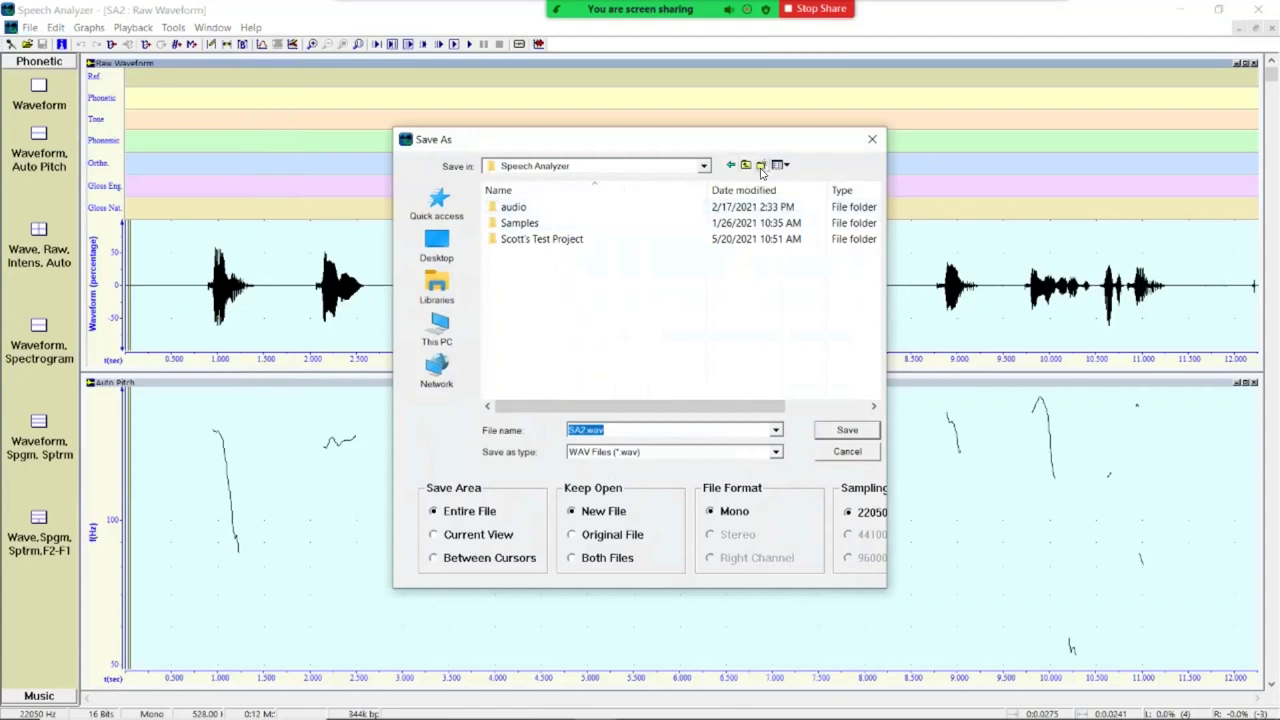
left_click(760, 165)
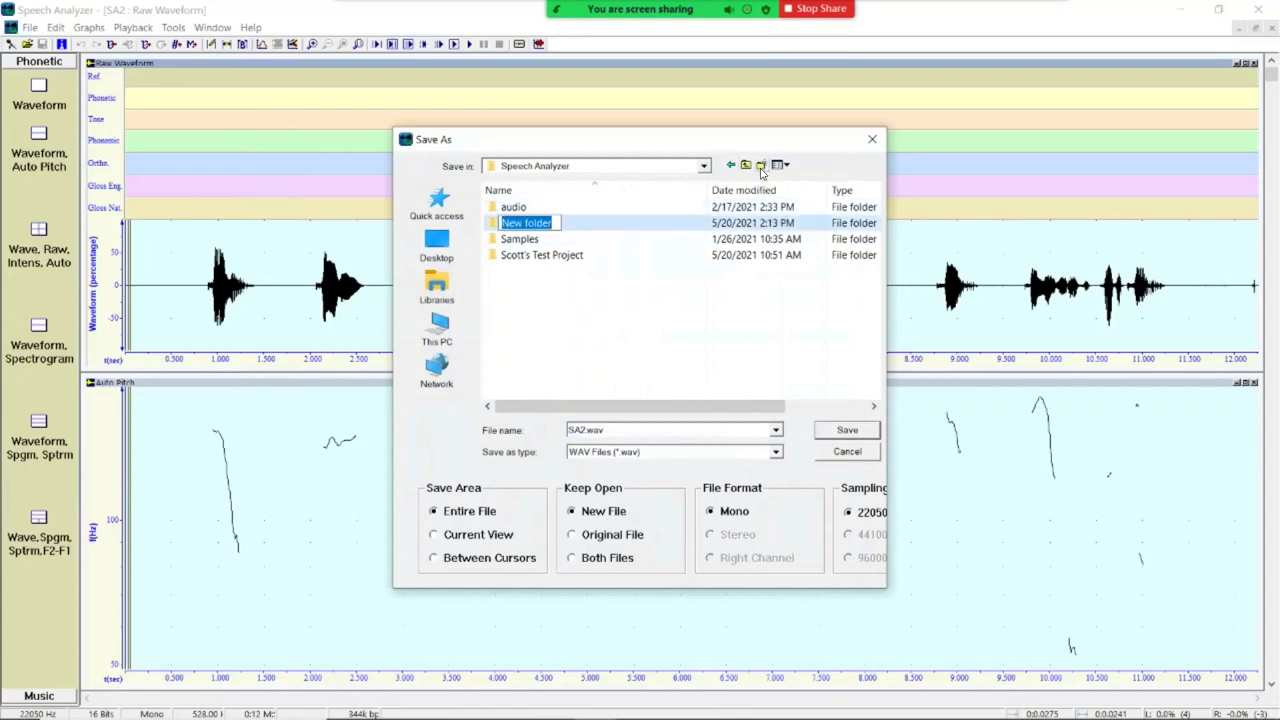
type("Scott's second t")
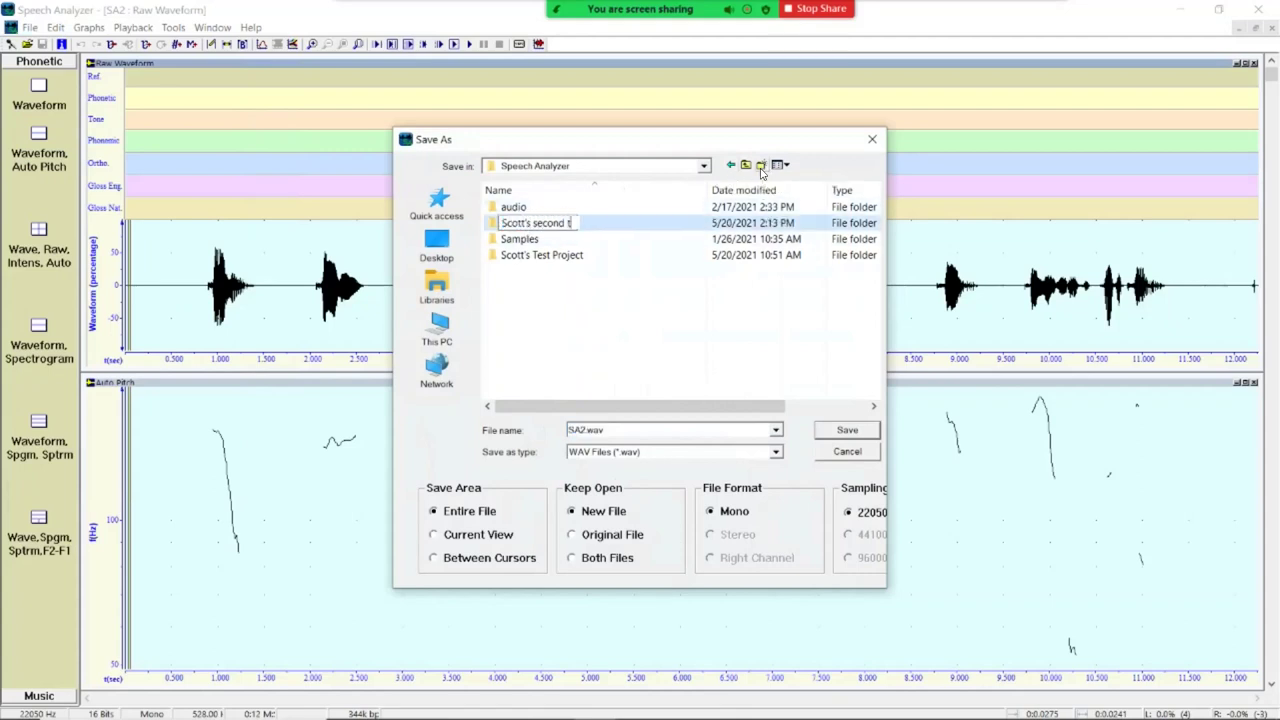
type("est")
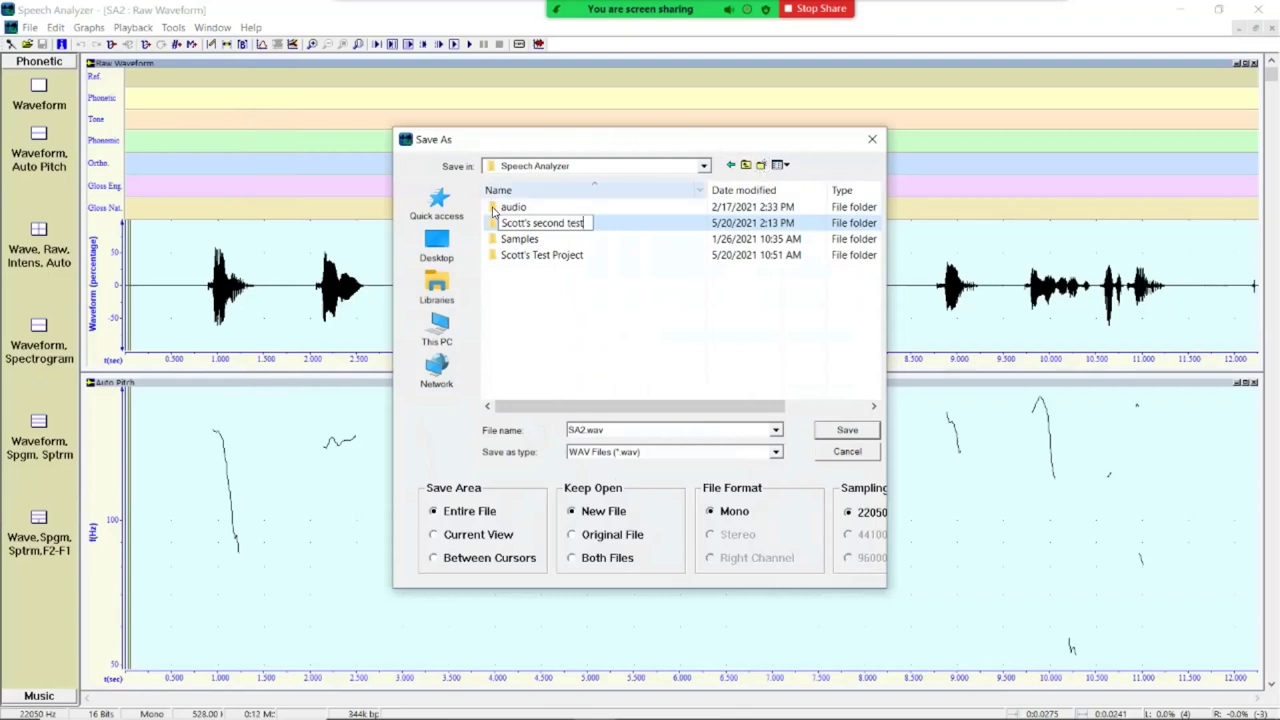
double_click(491, 226)
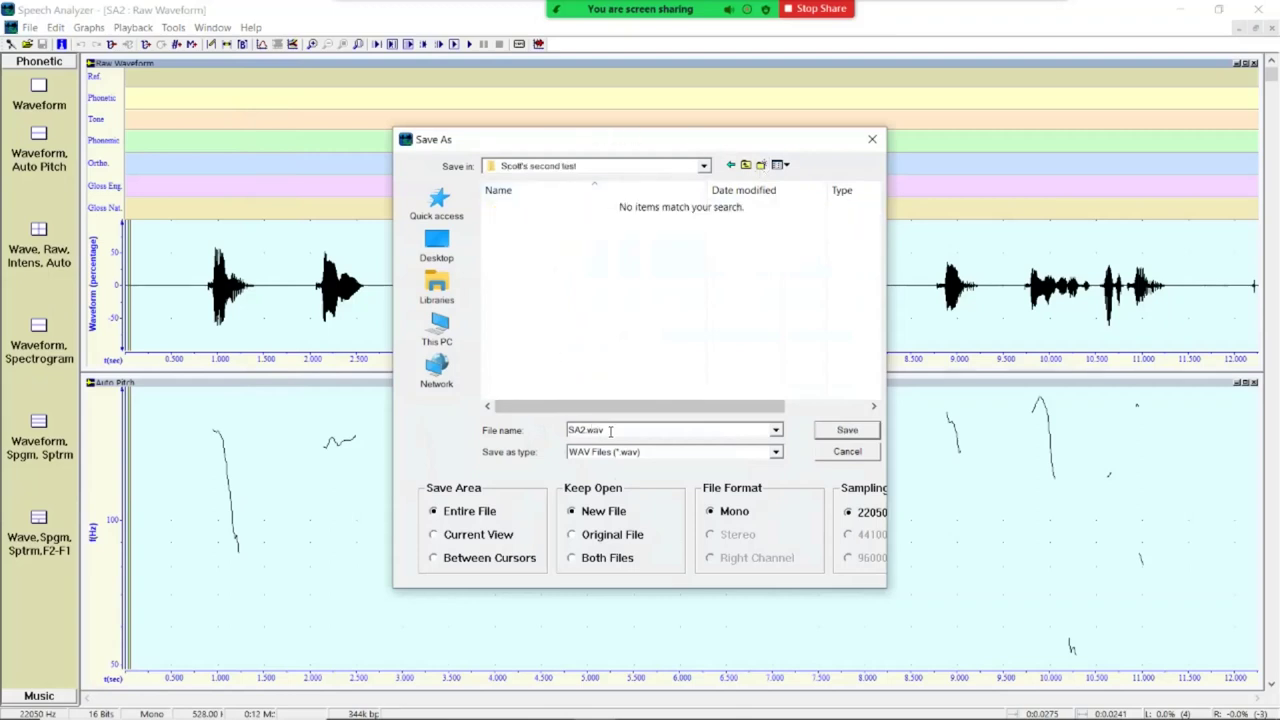
Name the recording "color collar" and save the entire file as WAV in the new folder.
double_click(614, 430)
type("color collar")
left_click(847, 430)
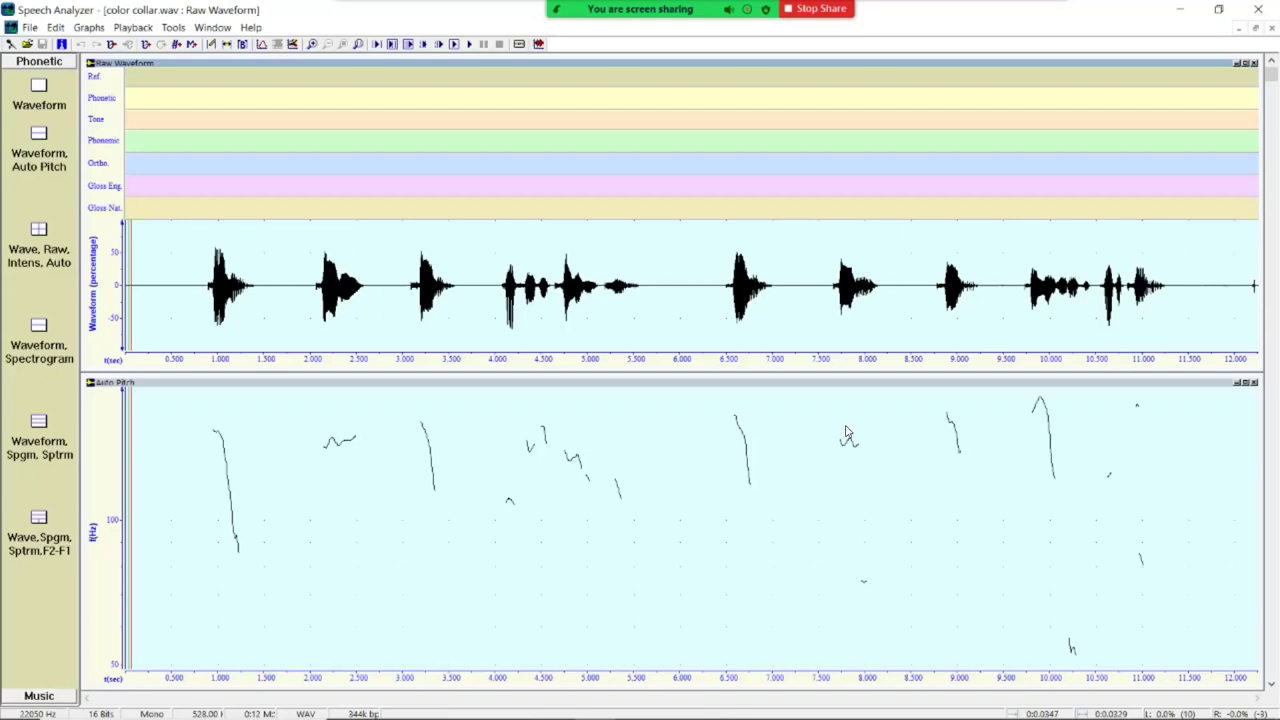
Place the cursors after the second word, at about 2.6 s, and zoom in on the waveform and back out.
left_click(368, 291)
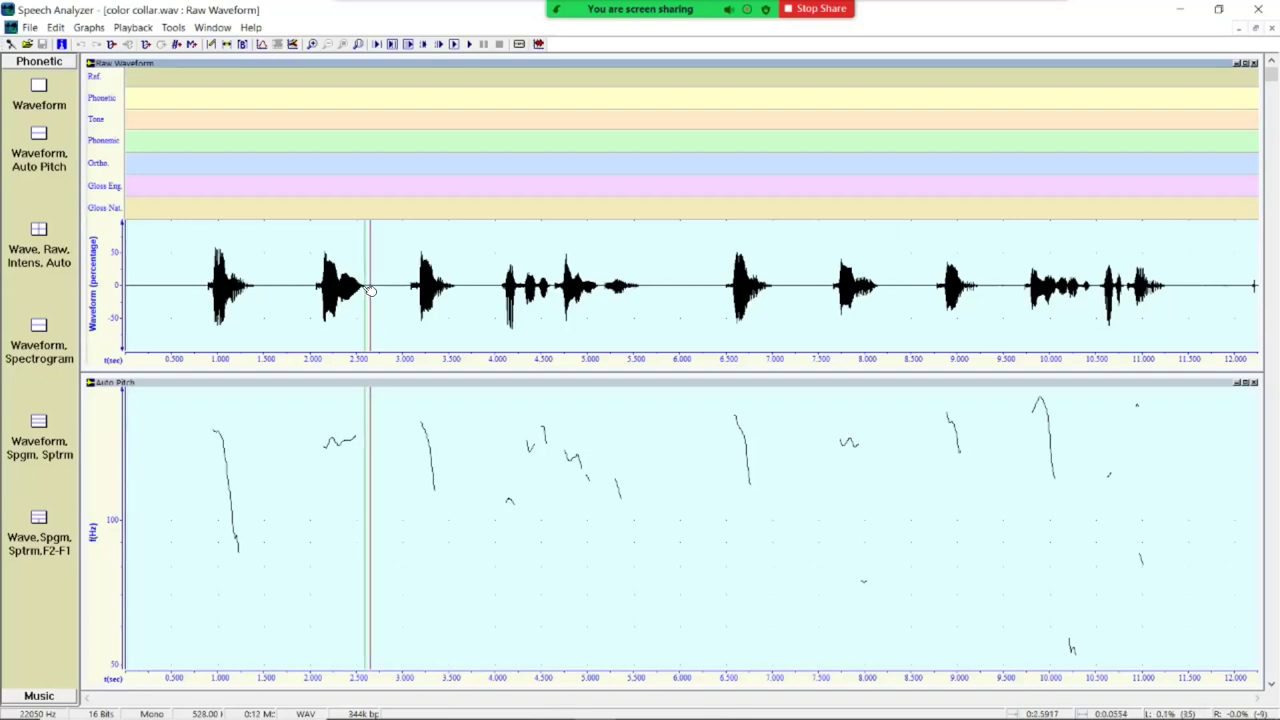
left_click(312, 44)
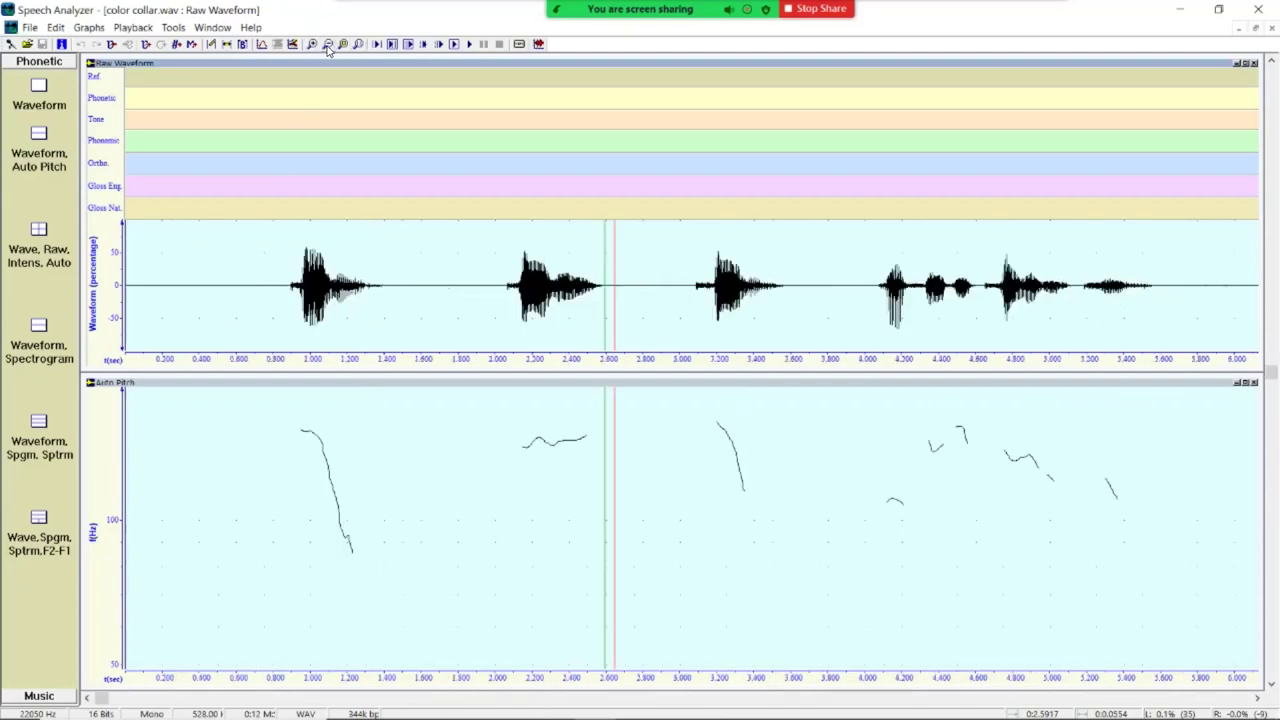
left_click(327, 46)
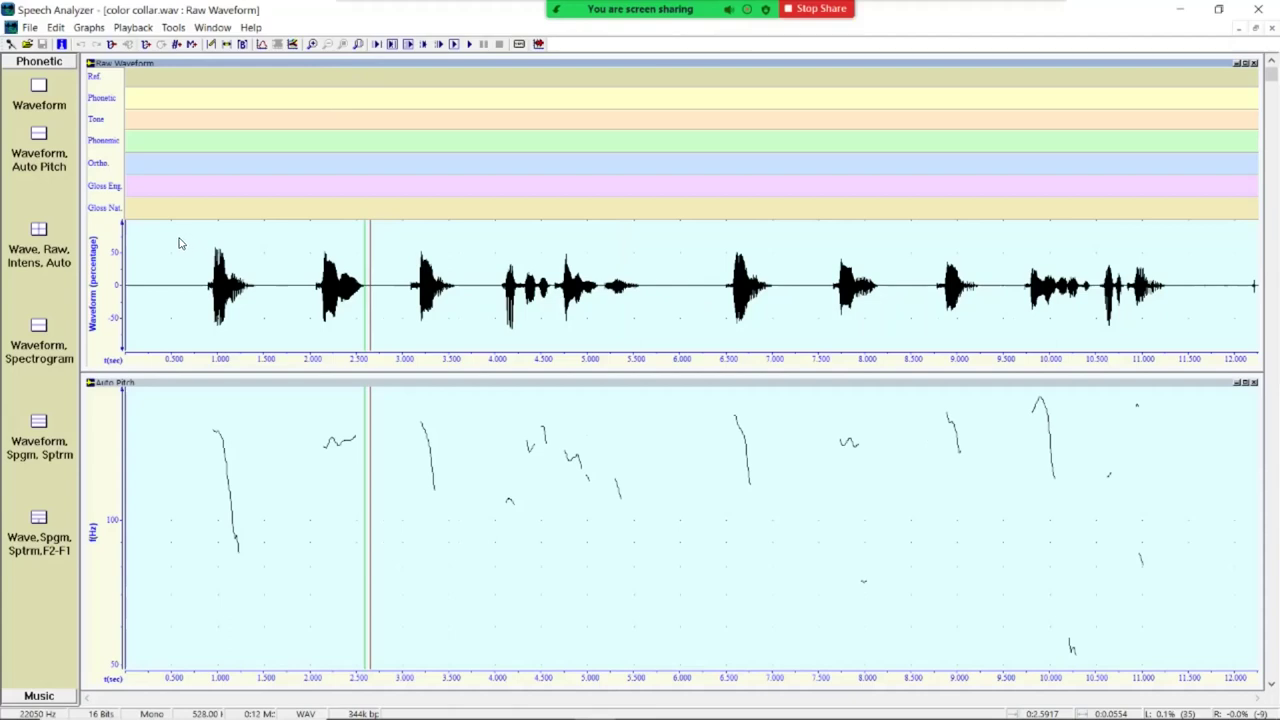
Select the first half of the color collar waveform, from about 0.6 to 5.85 s, and copy it into a new file.
left_click_drag(181, 243, 662, 273)
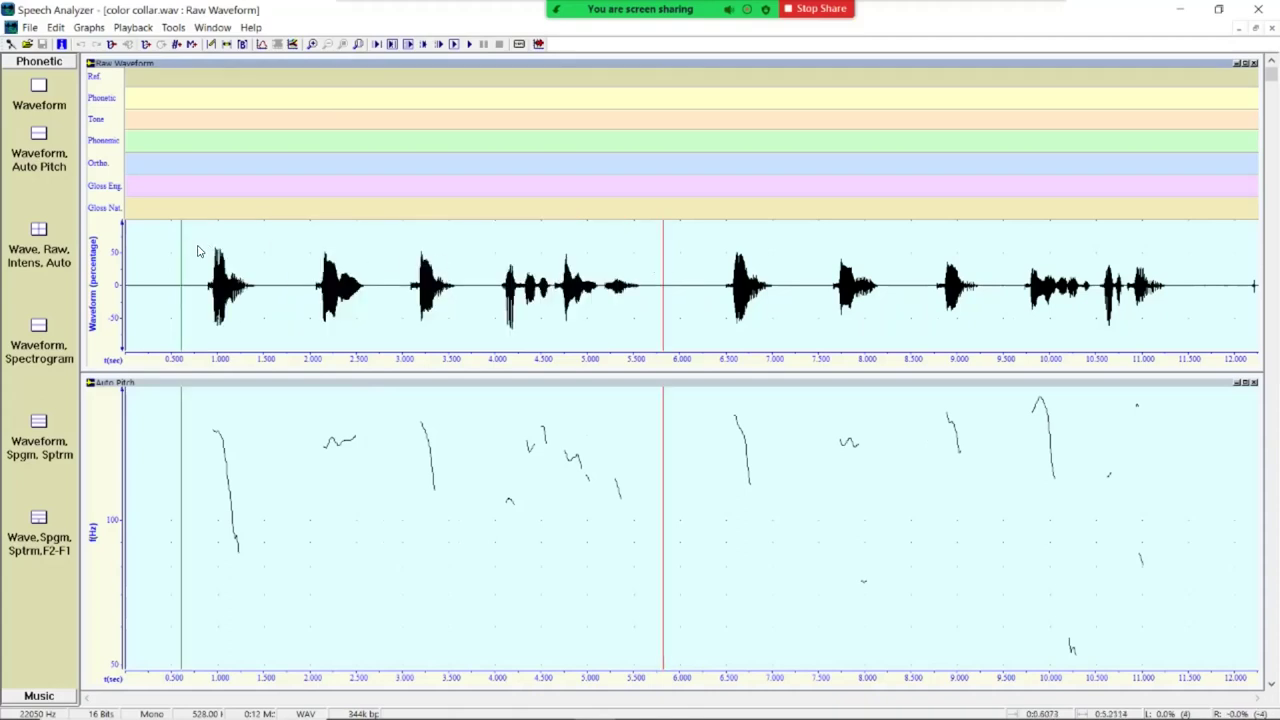
left_click_drag(186, 251, 671, 293)
left_click(55, 27)
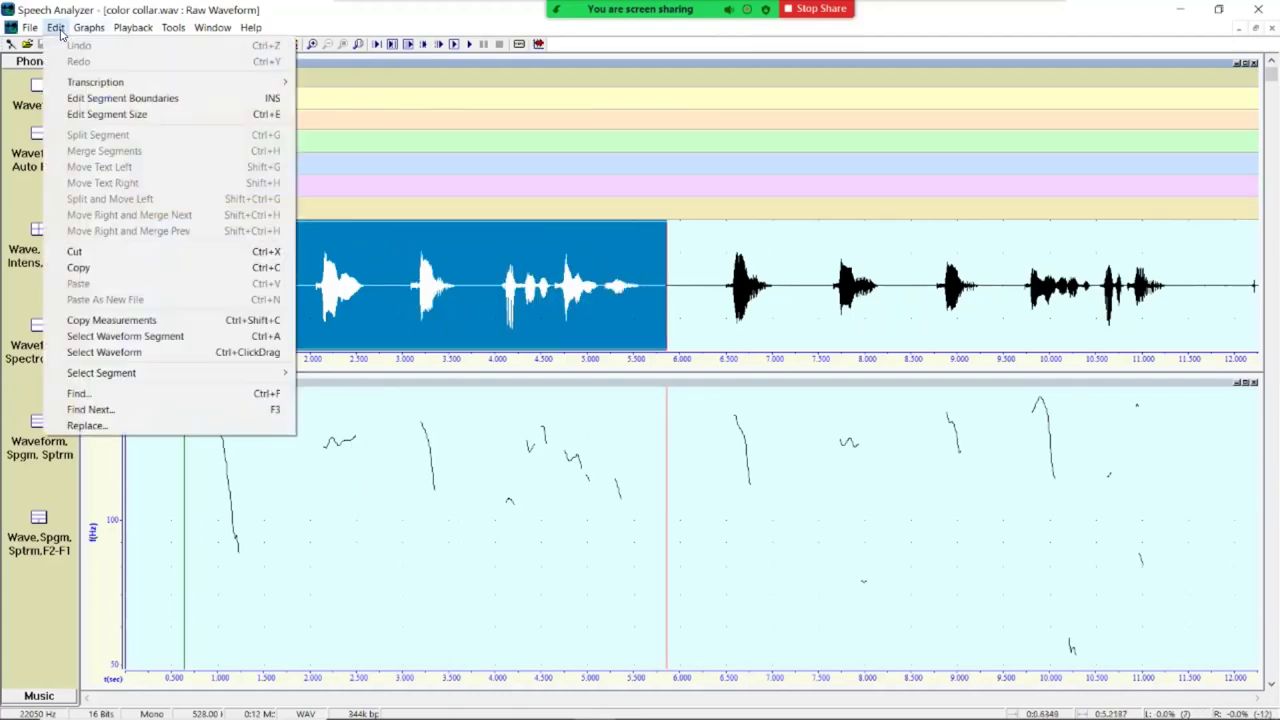
left_click(95, 268)
left_click(53, 28)
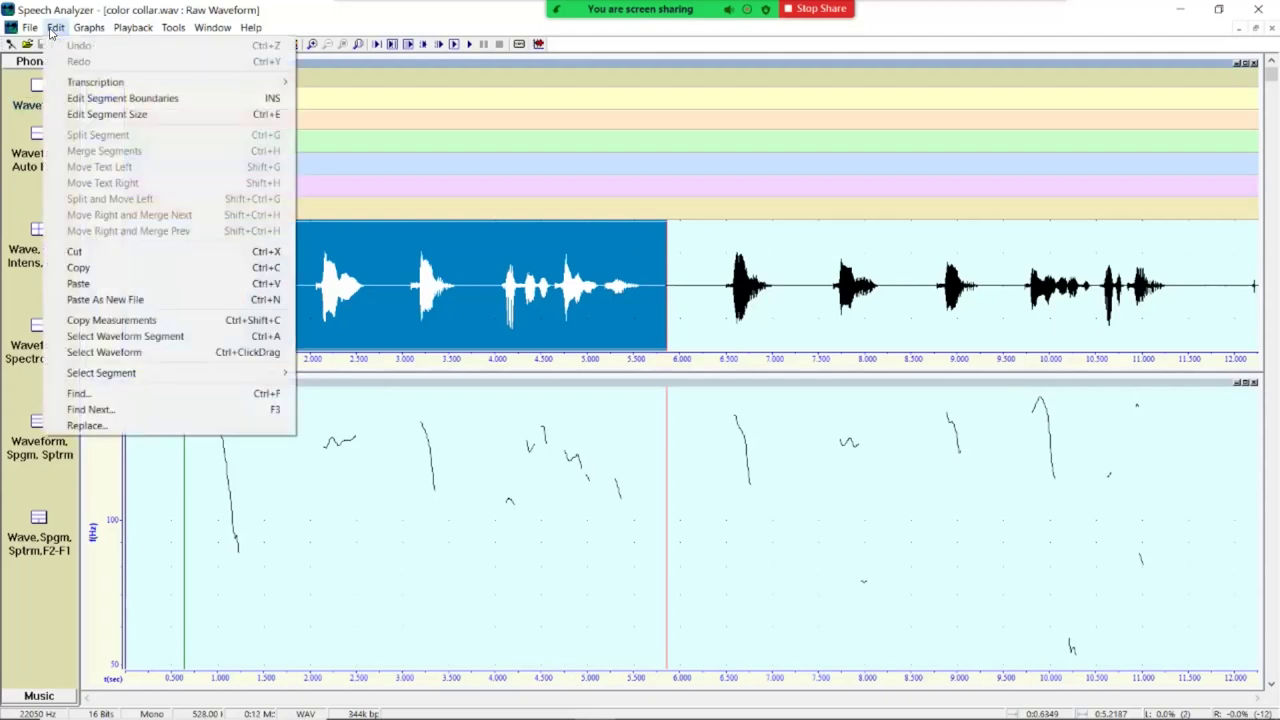
left_click(110, 300)
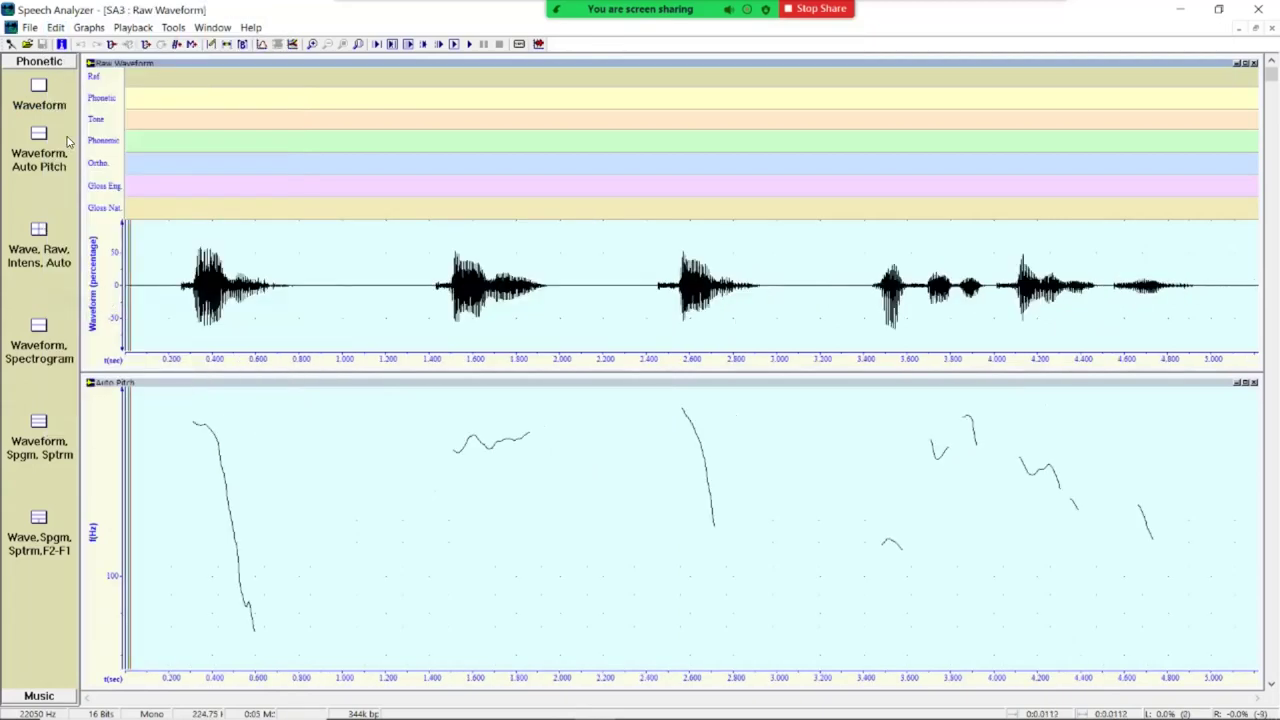
Save the pasted first half as "color" in the second test folder and close its graphs to return to color collar.wav.
left_click(30, 27)
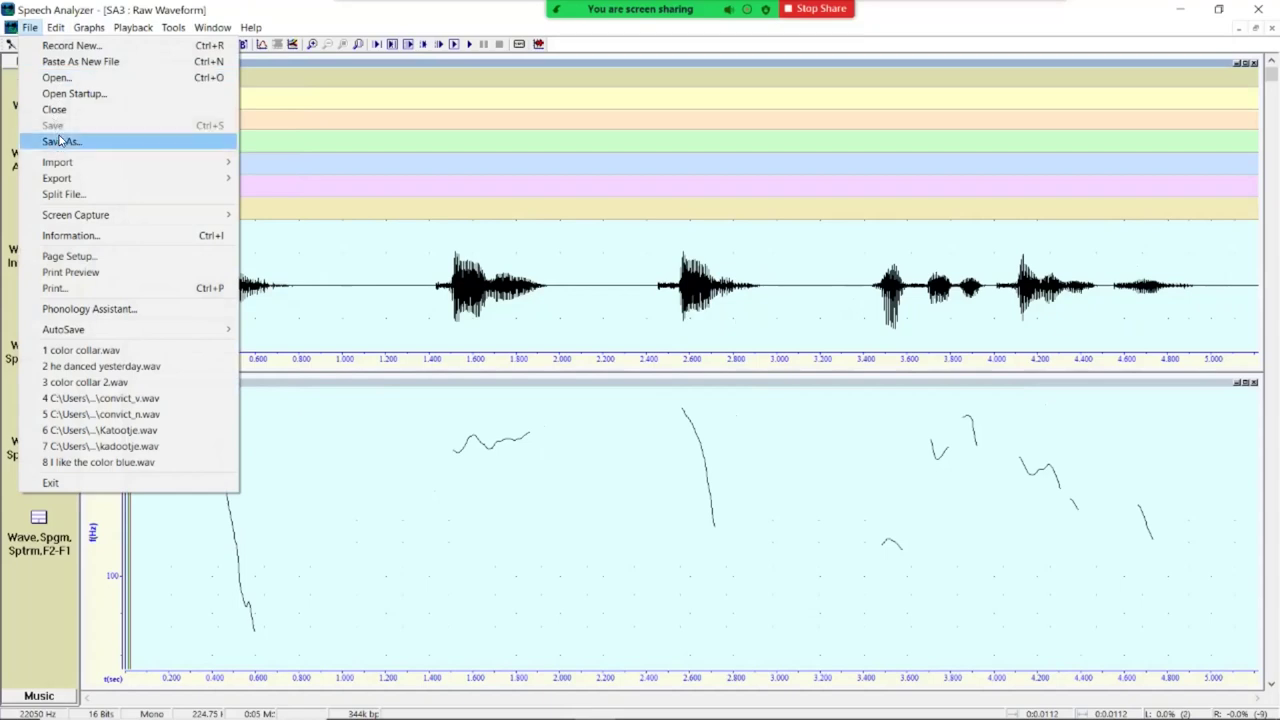
left_click(60, 141)
type("co")
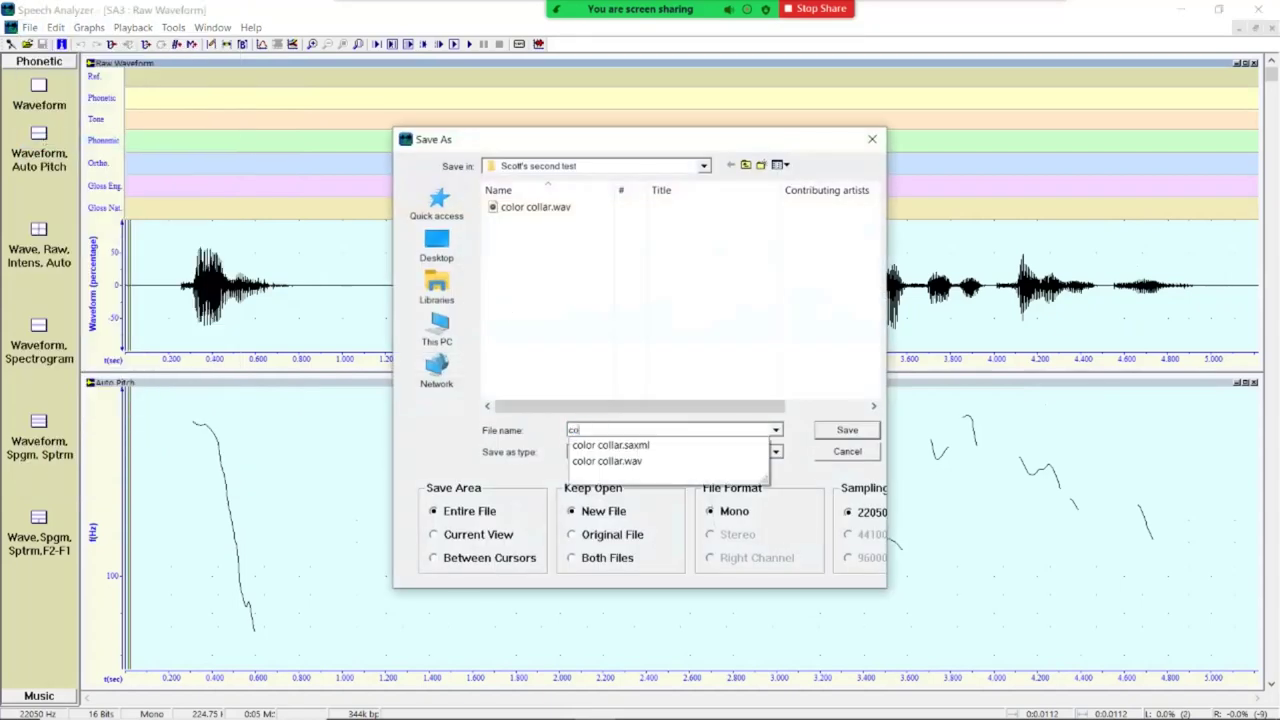
type("lor")
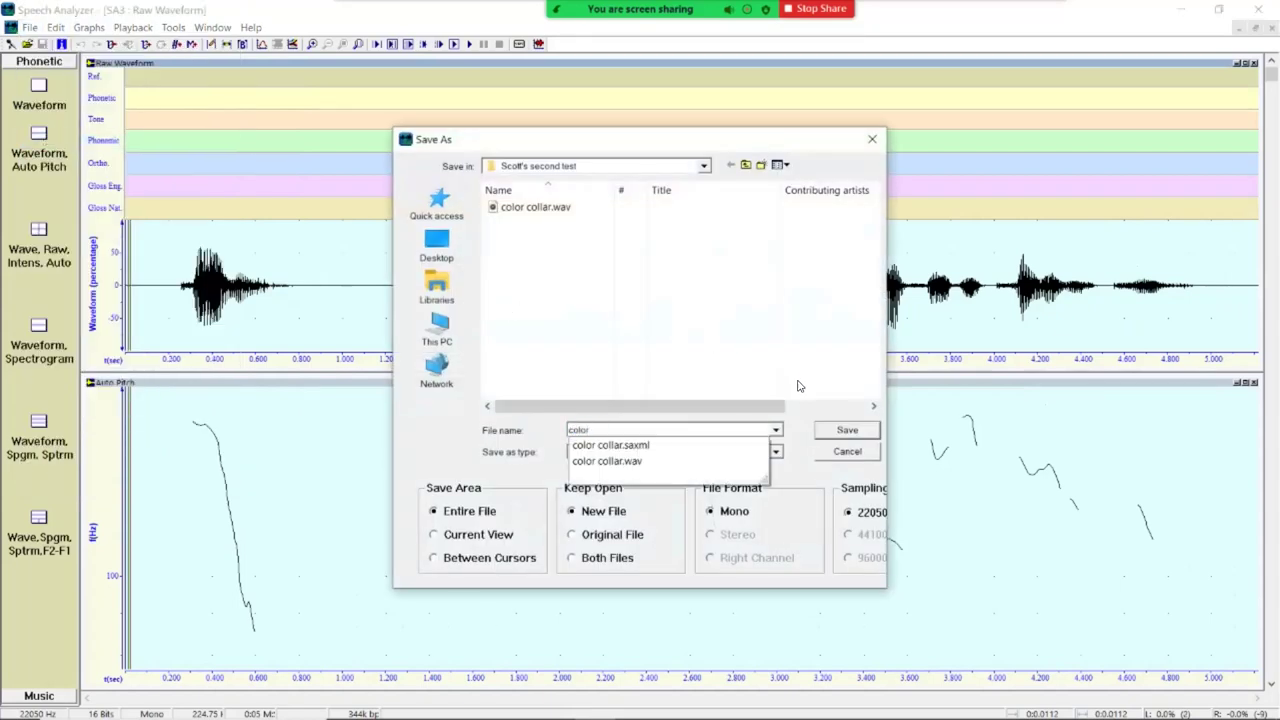
left_click(845, 430)
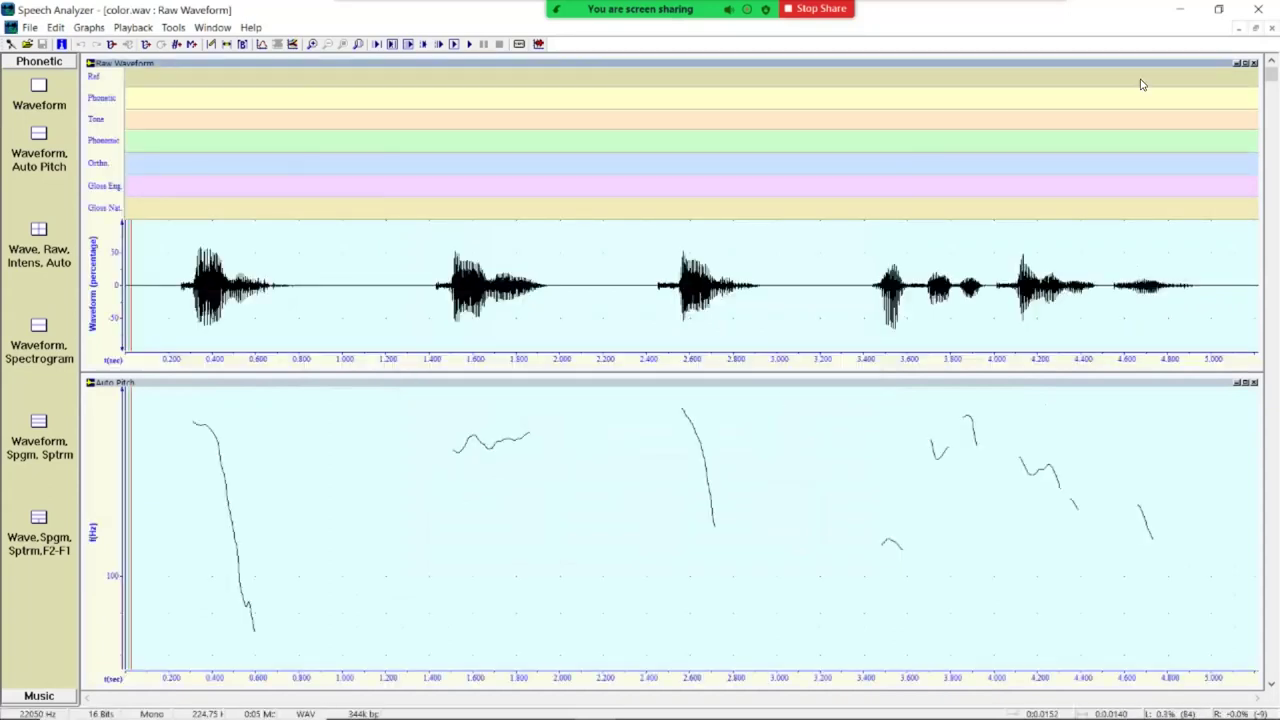
left_click(1251, 64)
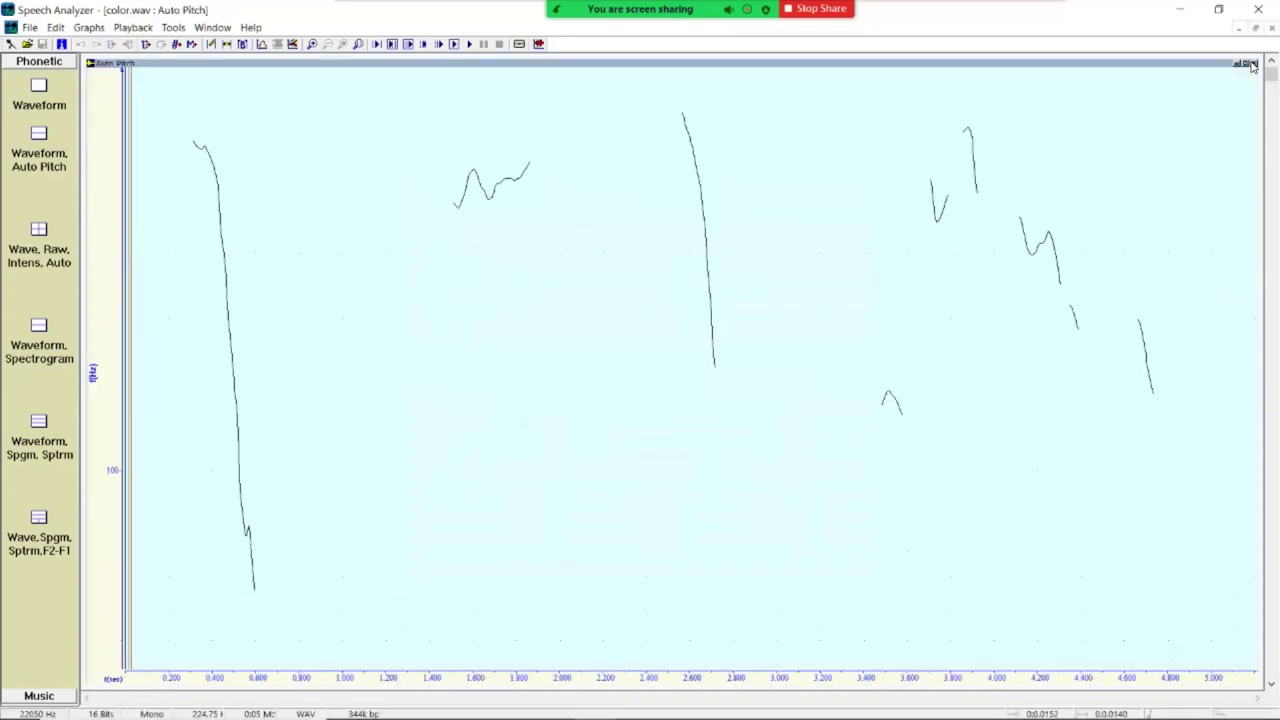
left_click(1251, 64)
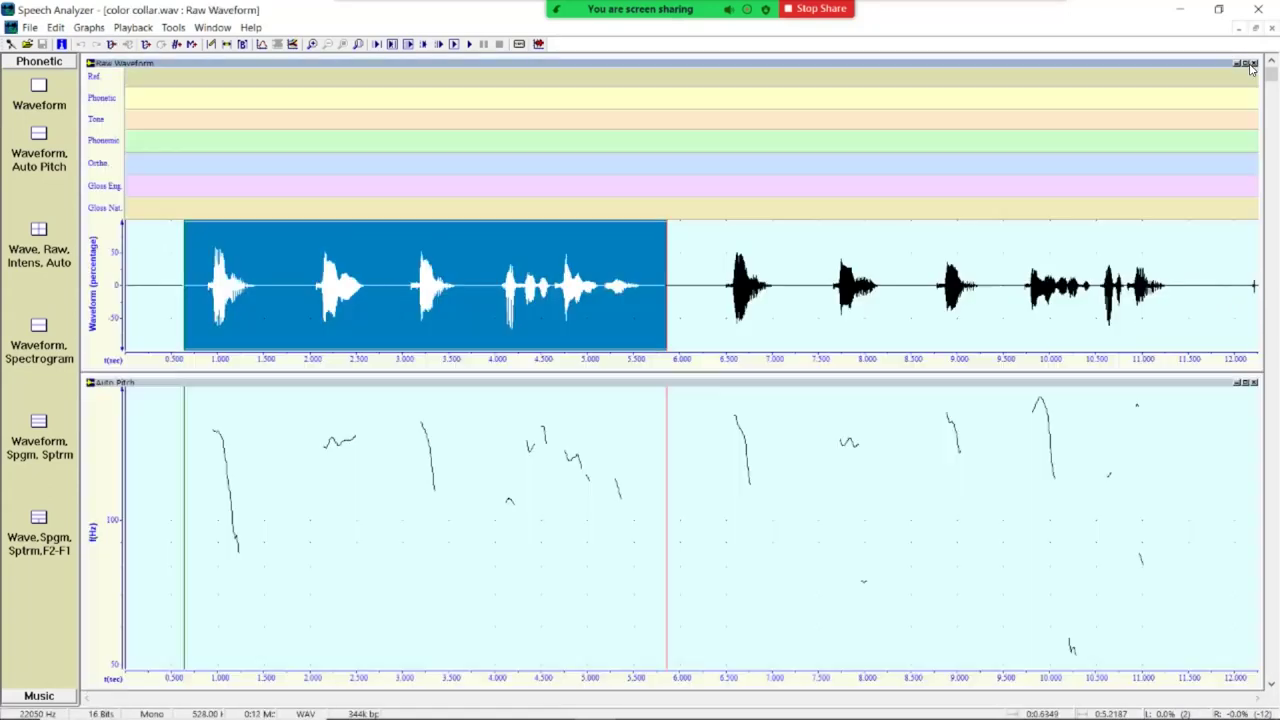
Select the second half of the color collar waveform, from about 6.0 to 11.55 s, and copy it into a new file.
left_click(705, 247)
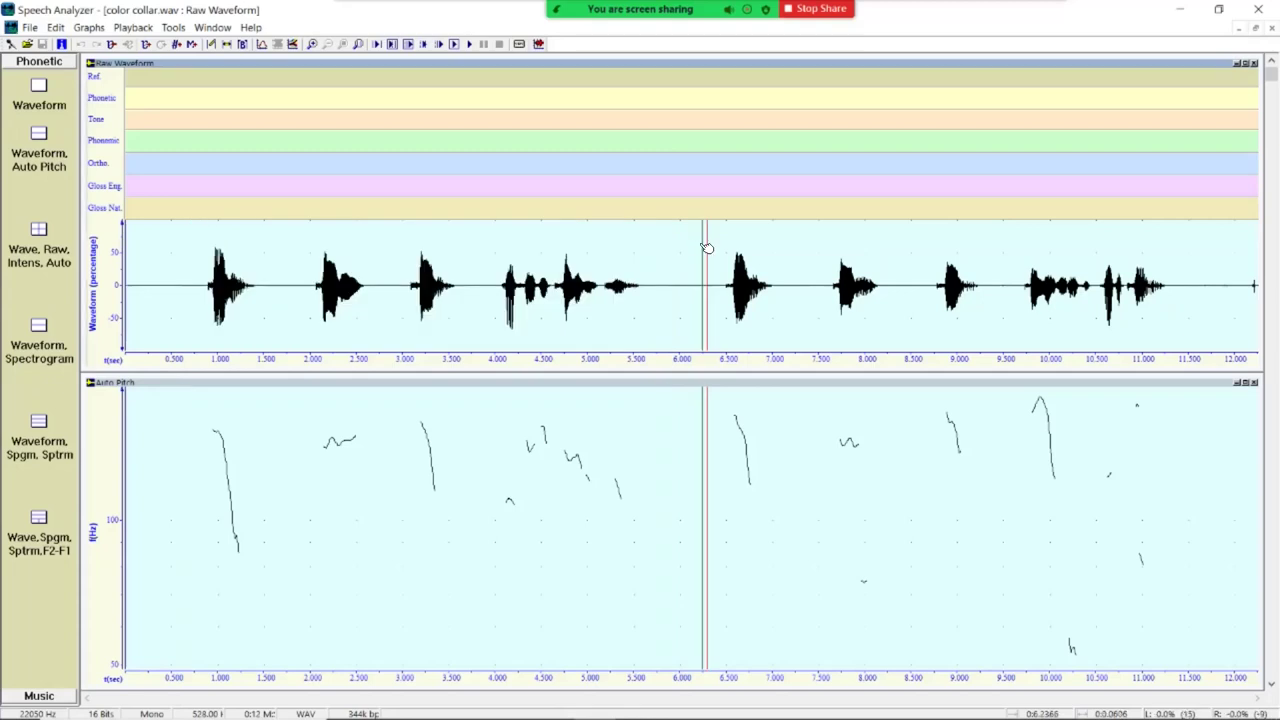
left_click_drag(679, 251, 1193, 250)
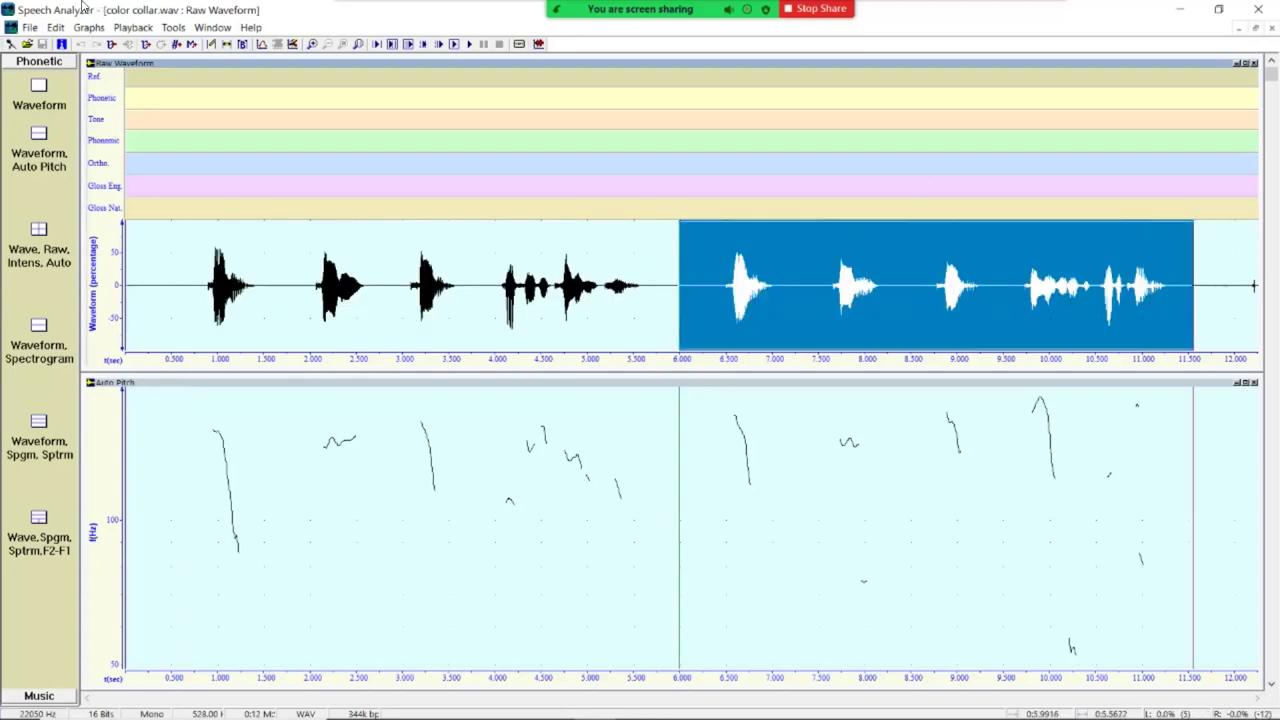
left_click(55, 27)
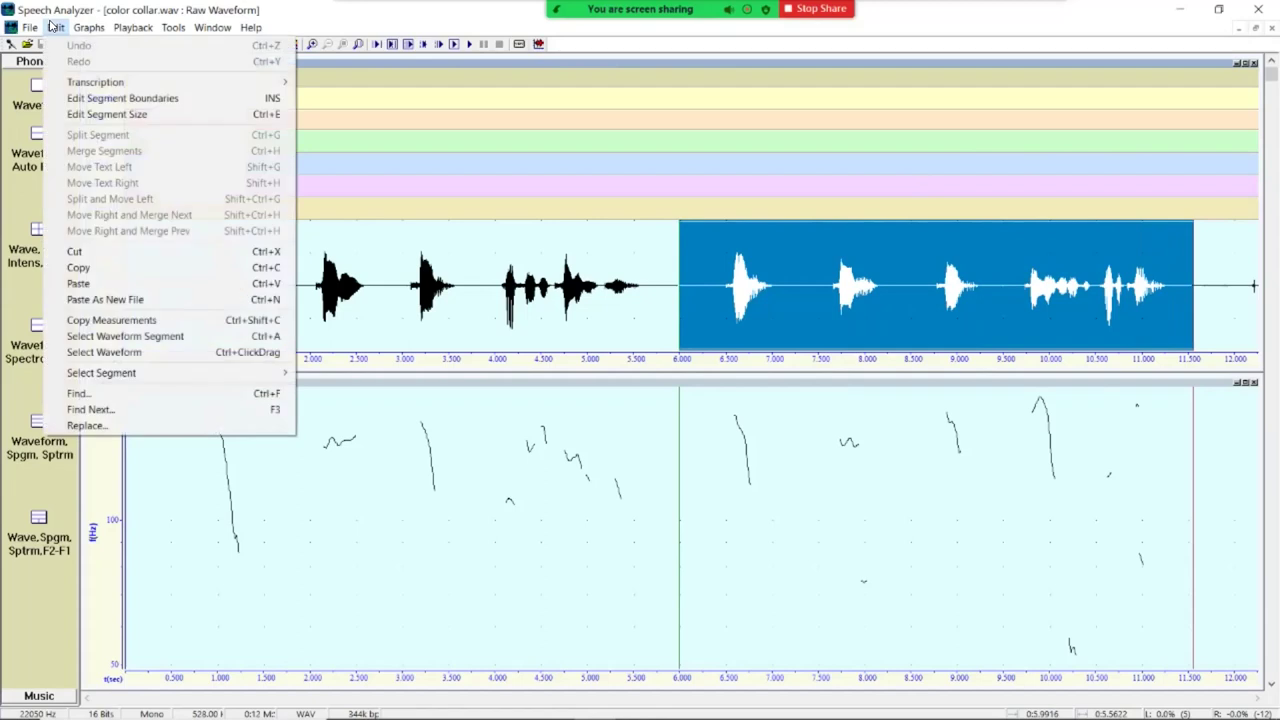
left_click(82, 268)
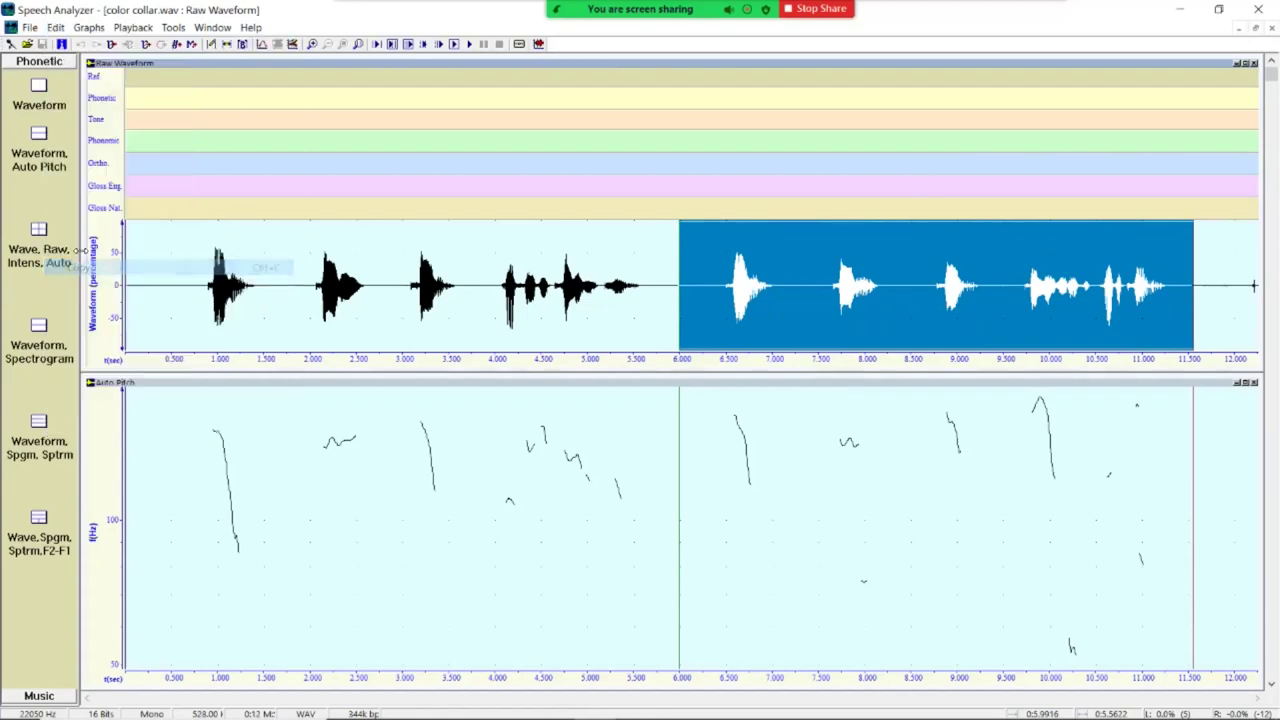
left_click(56, 30)
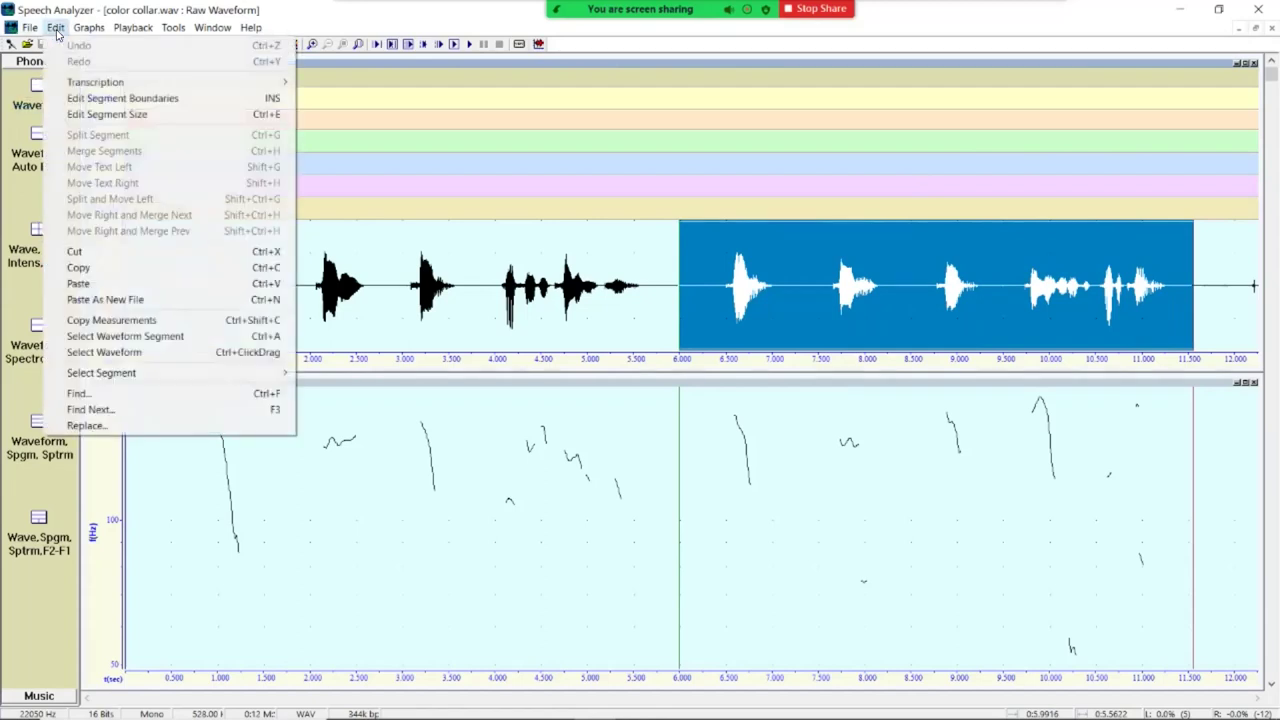
left_click(105, 299)
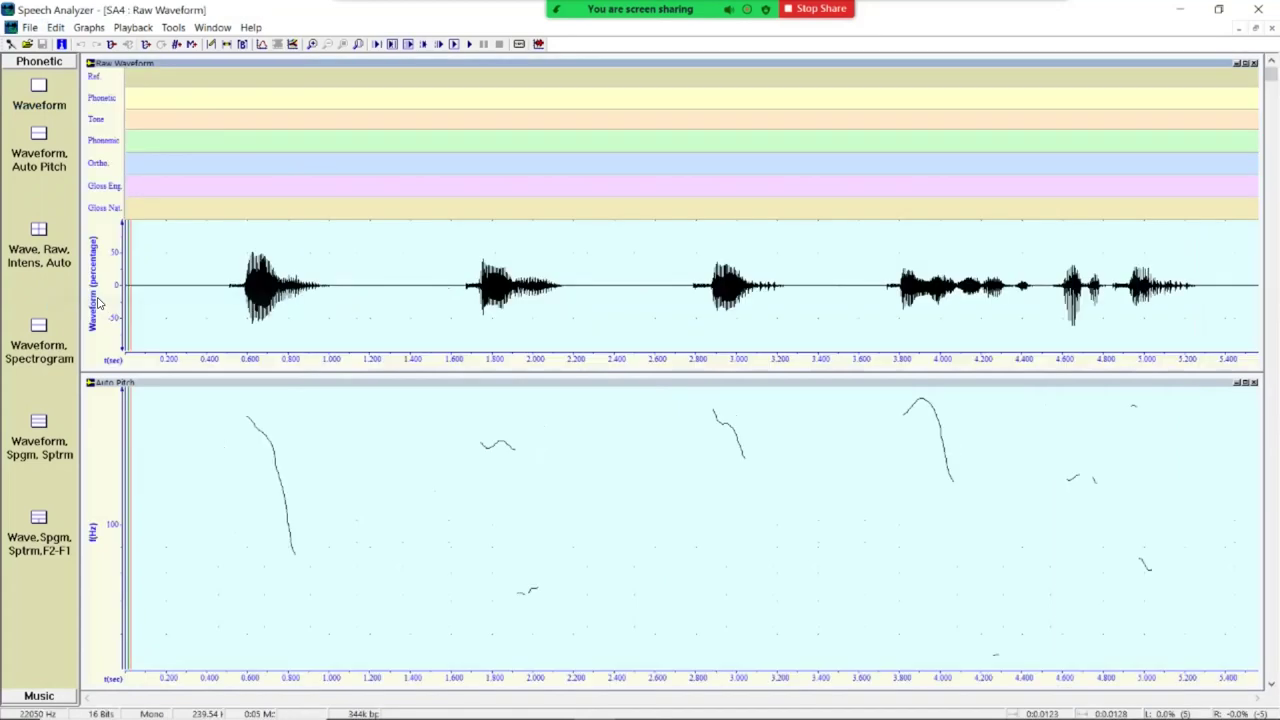
Save the pasted second half as "collar" in WAV format in the second test folder.
left_click(30, 27)
left_click(57, 142)
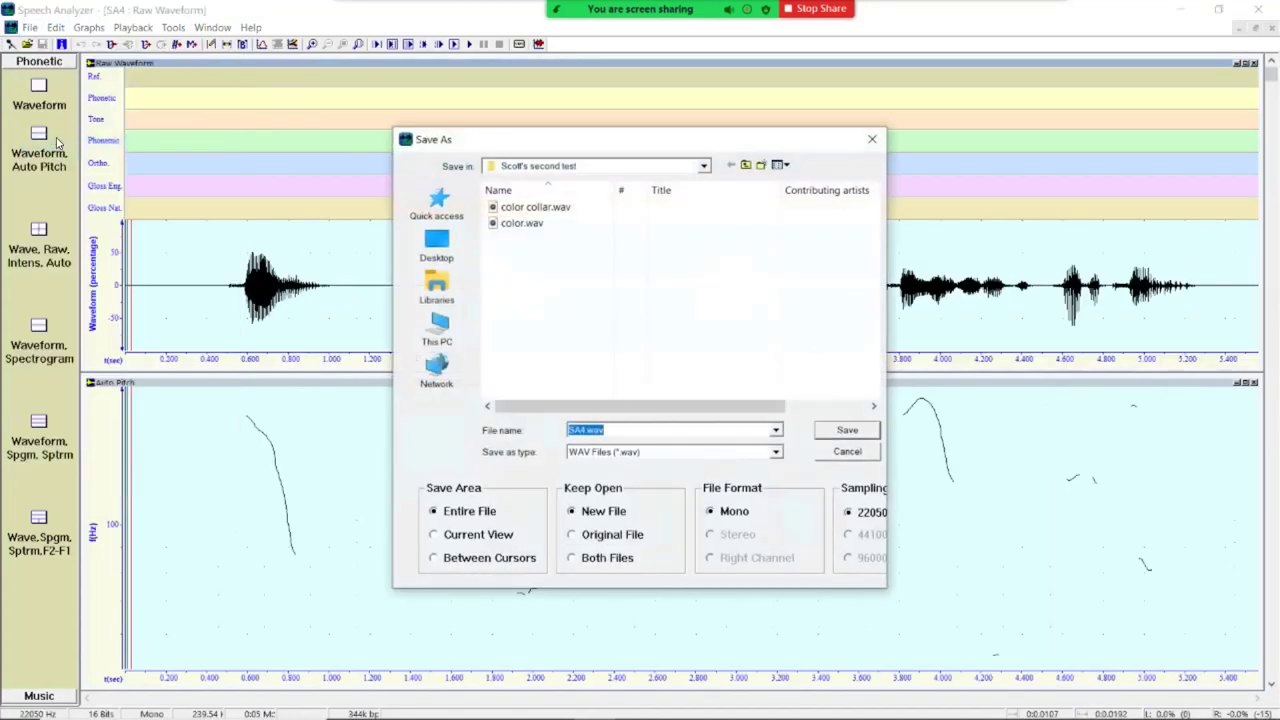
type("collar")
left_click(835, 429)
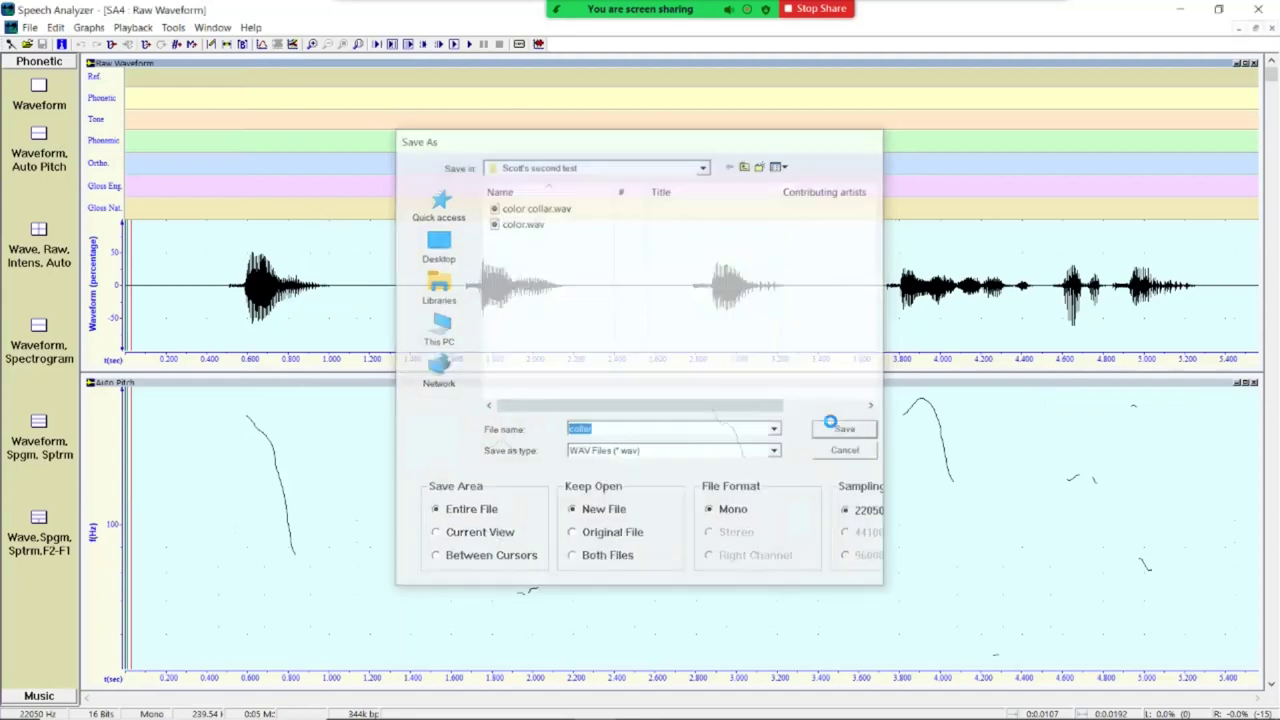
Close both collar.wav and the original color collar.wav.
left_click(30, 27)
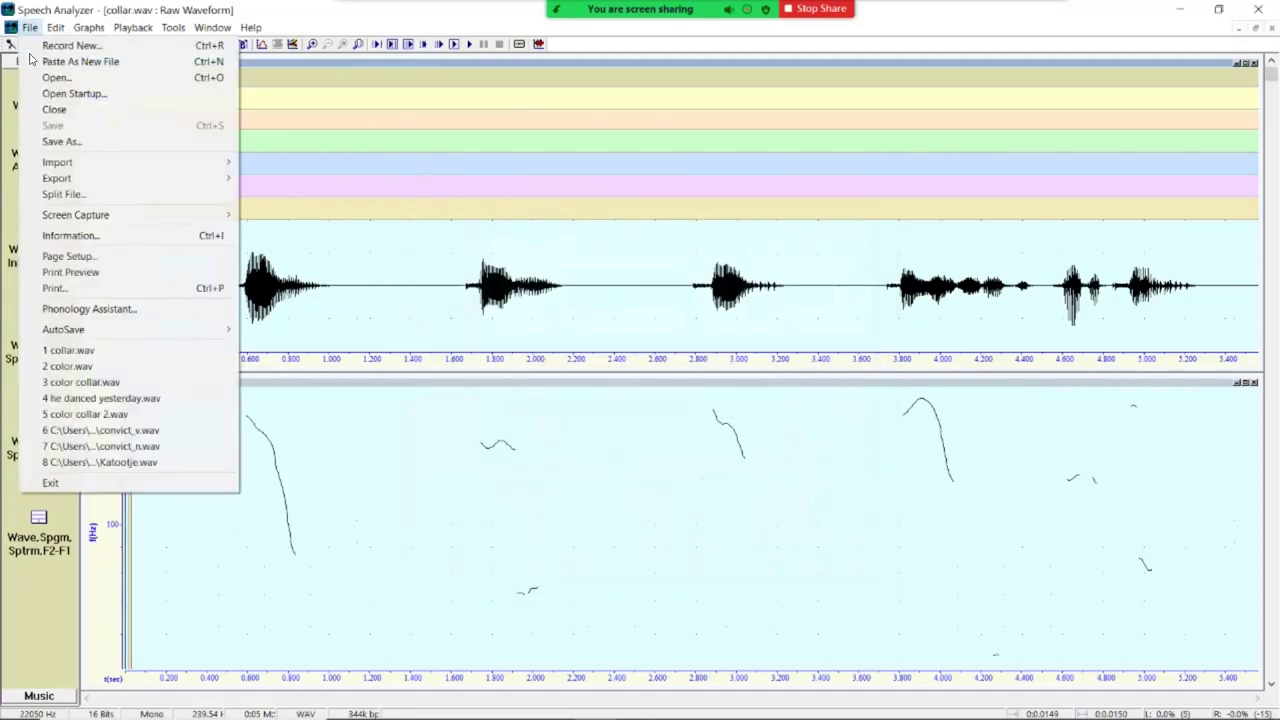
left_click(53, 110)
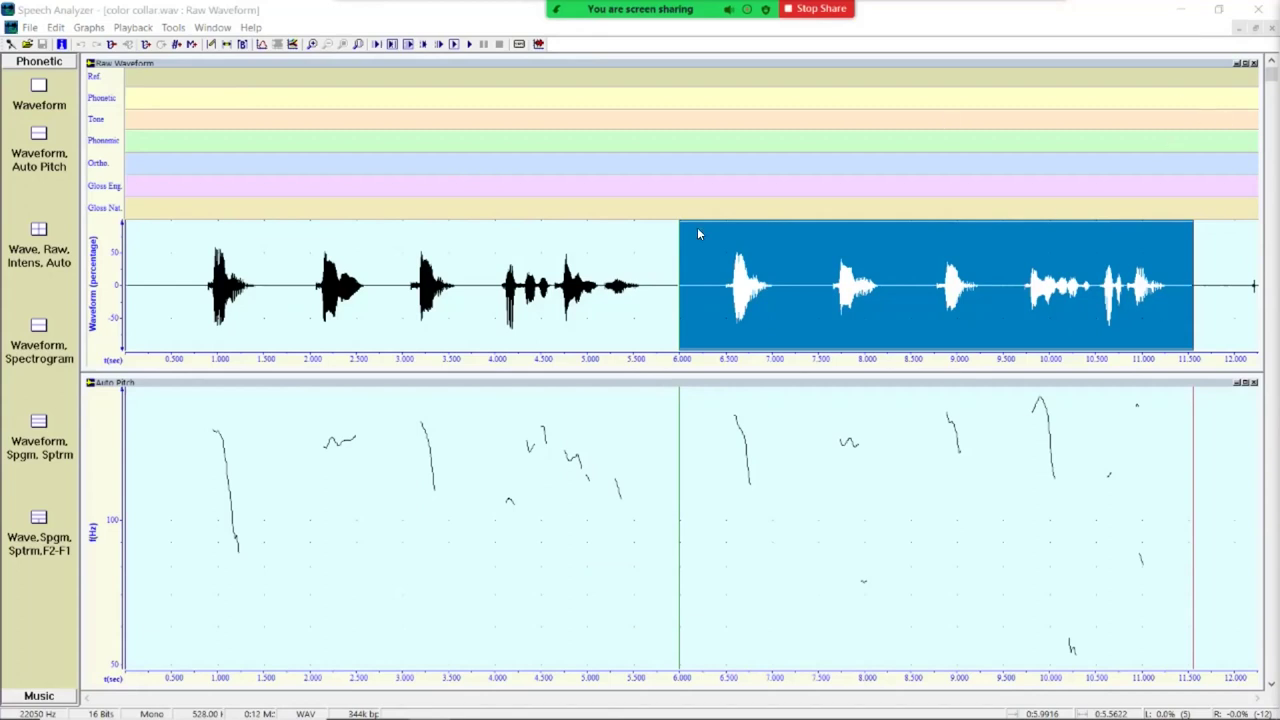
left_click(30, 28)
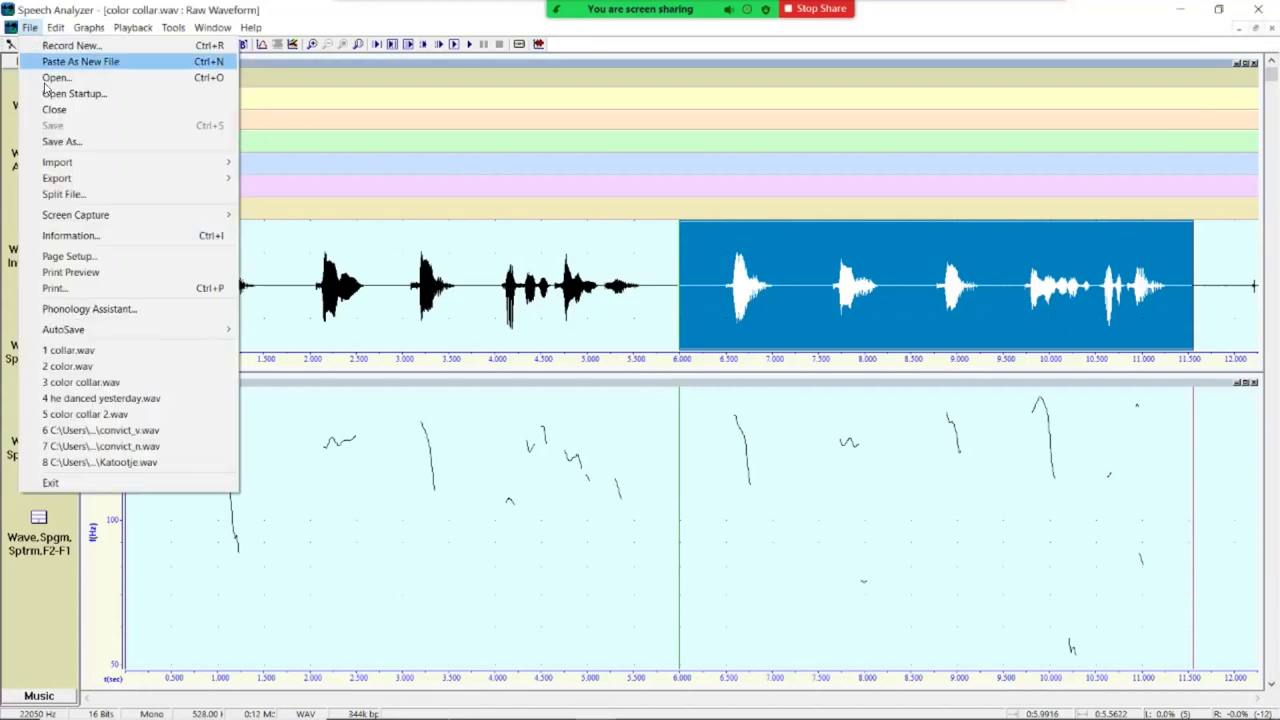
left_click(50, 106)
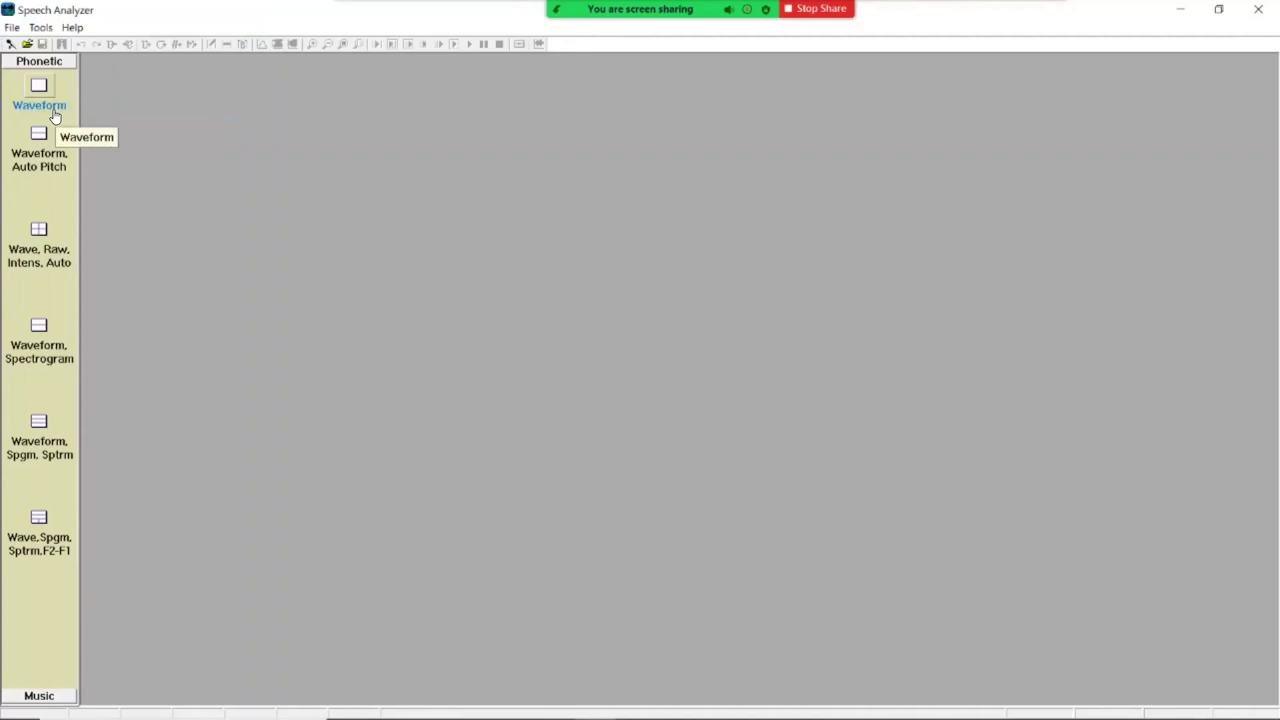
Open color.wav and collar.wav from the second test folder.
left_click(12, 28)
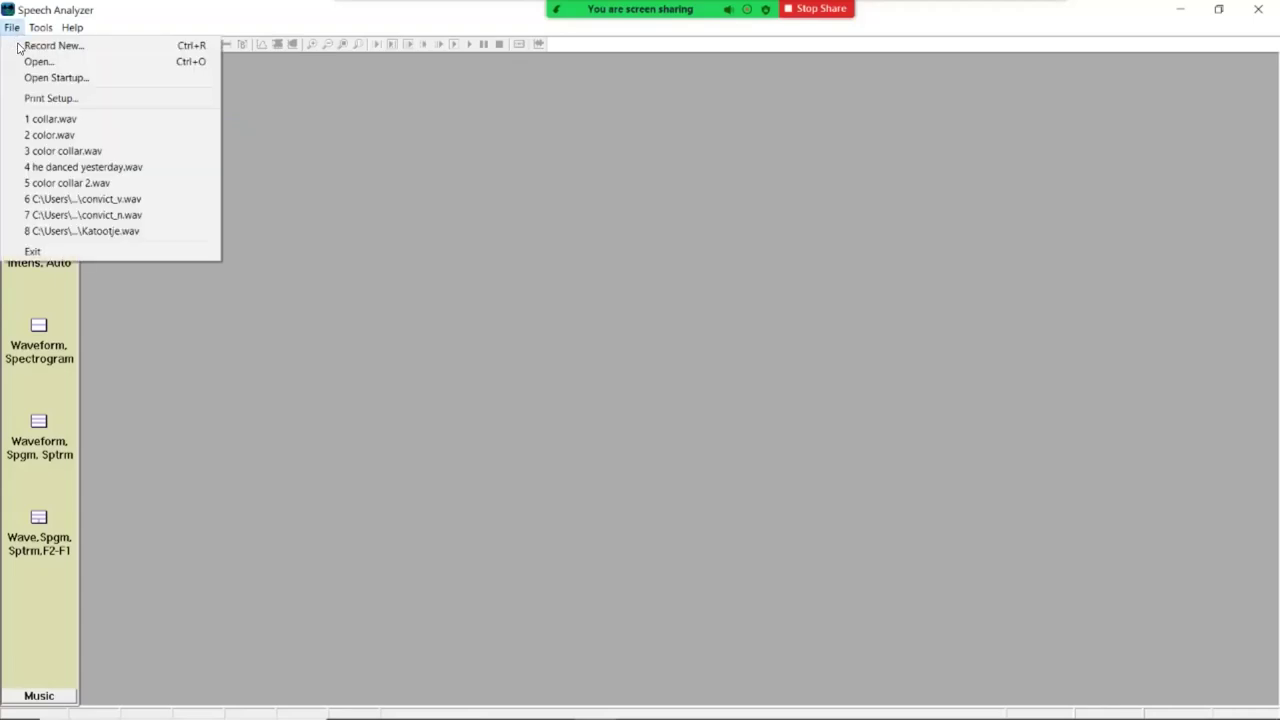
left_click(38, 61)
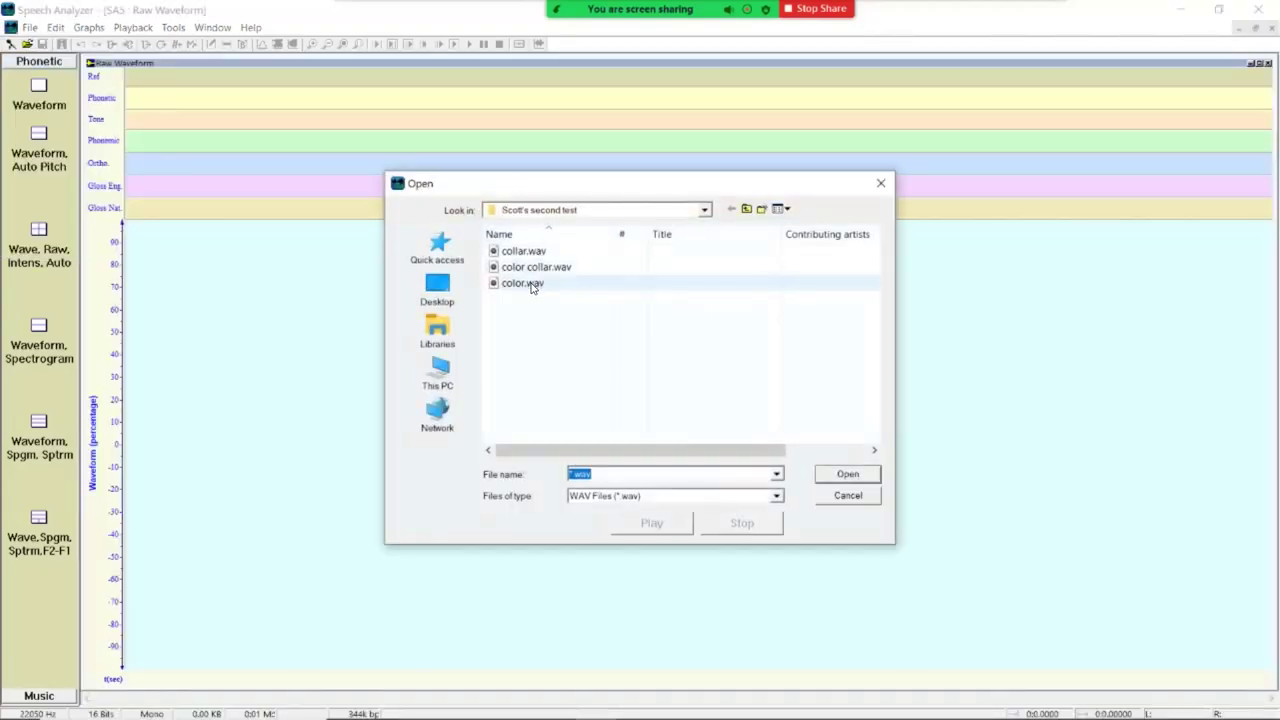
left_click(532, 285)
left_click(847, 474)
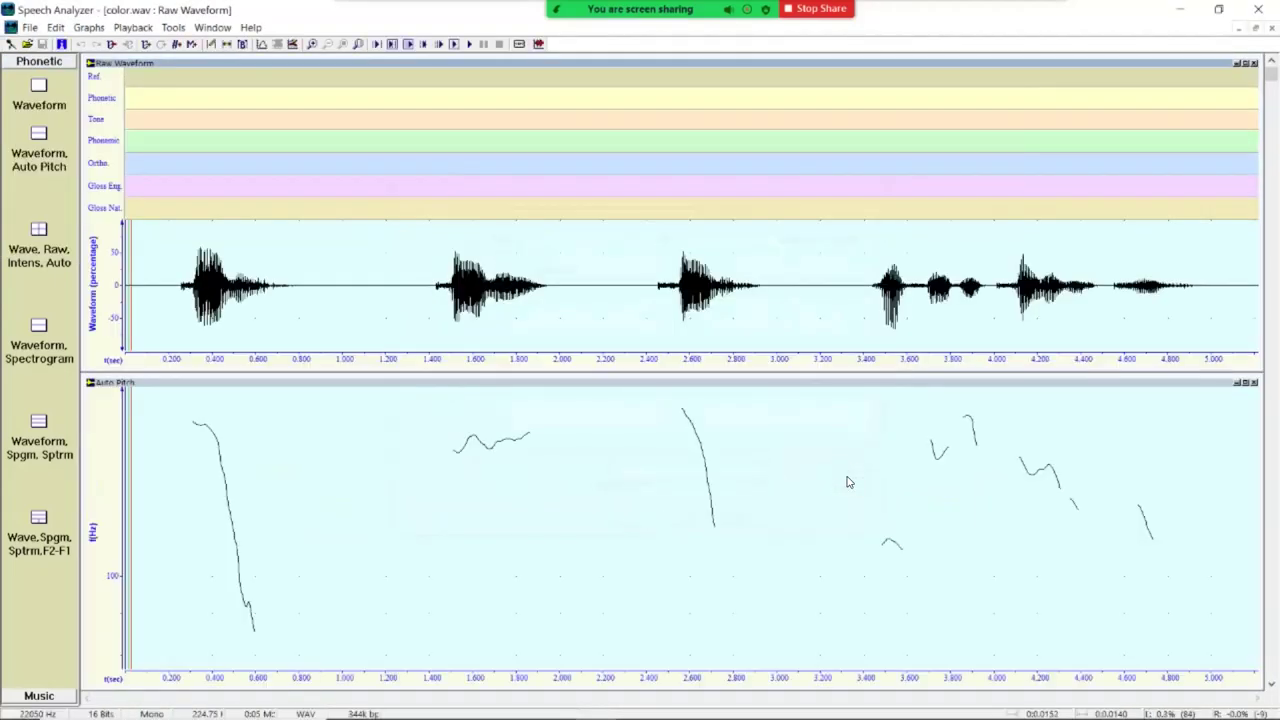
left_click(30, 27)
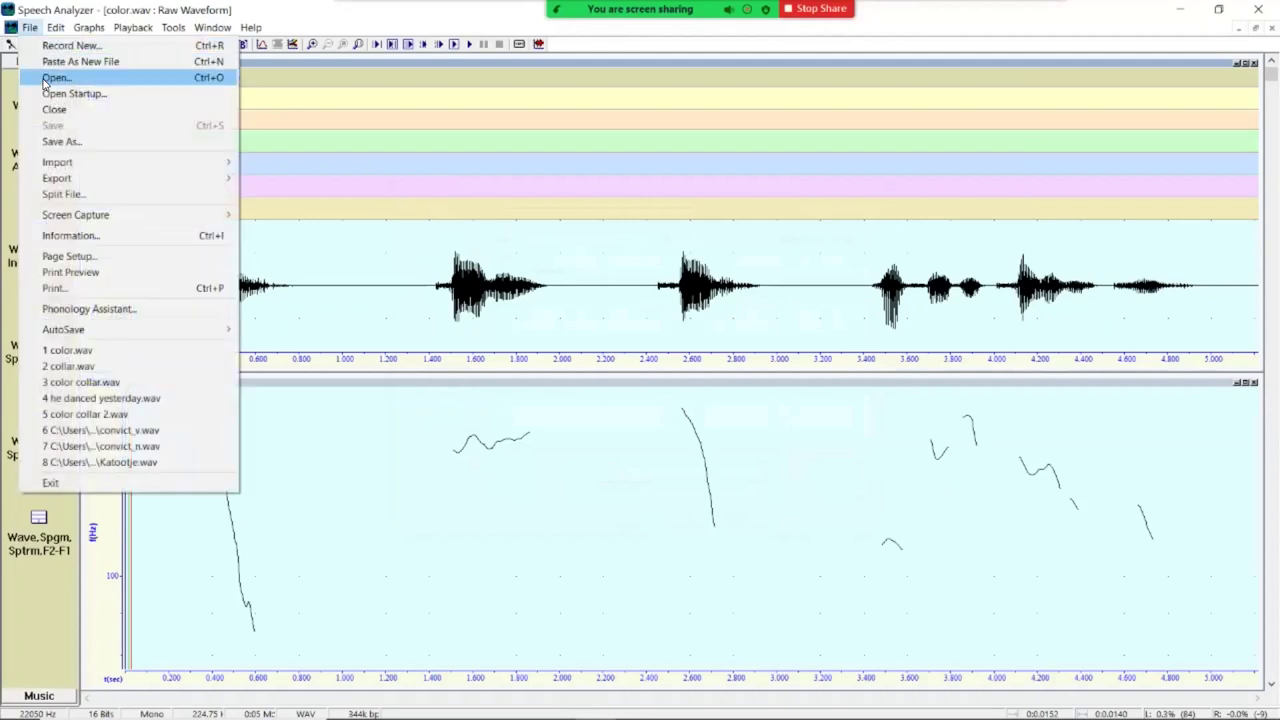
left_click(44, 80)
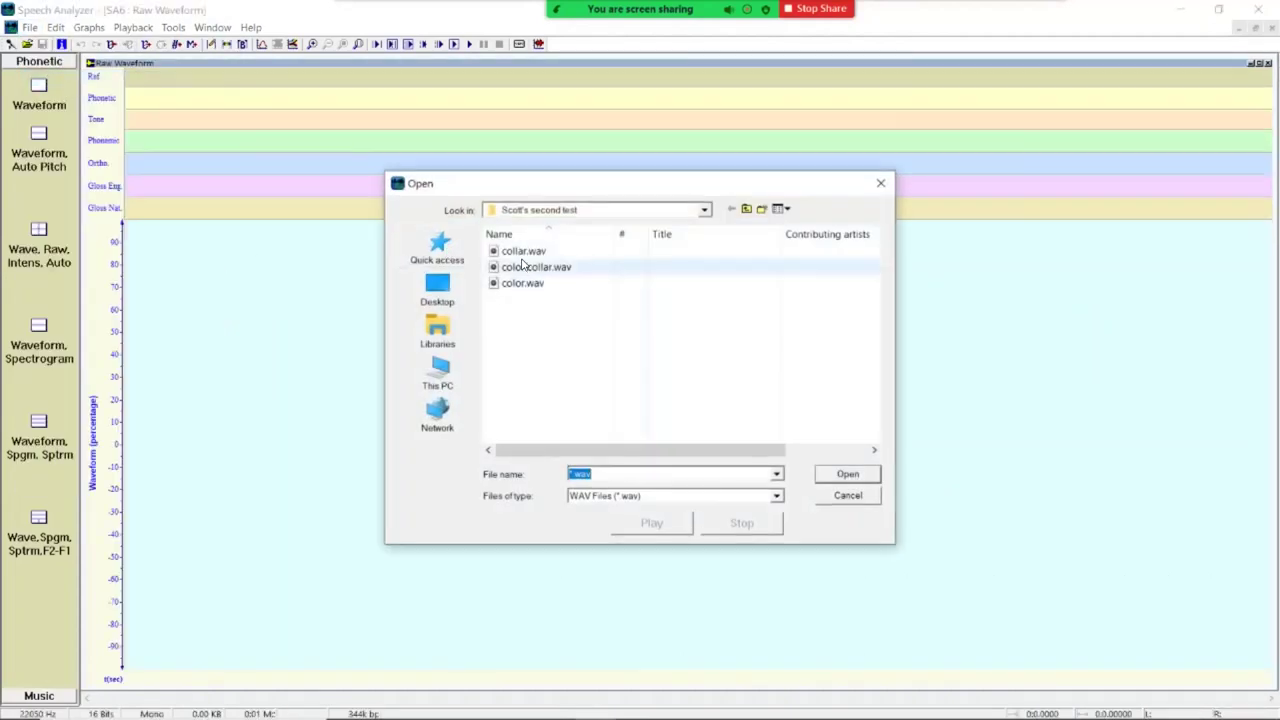
left_click(523, 252)
left_click(838, 476)
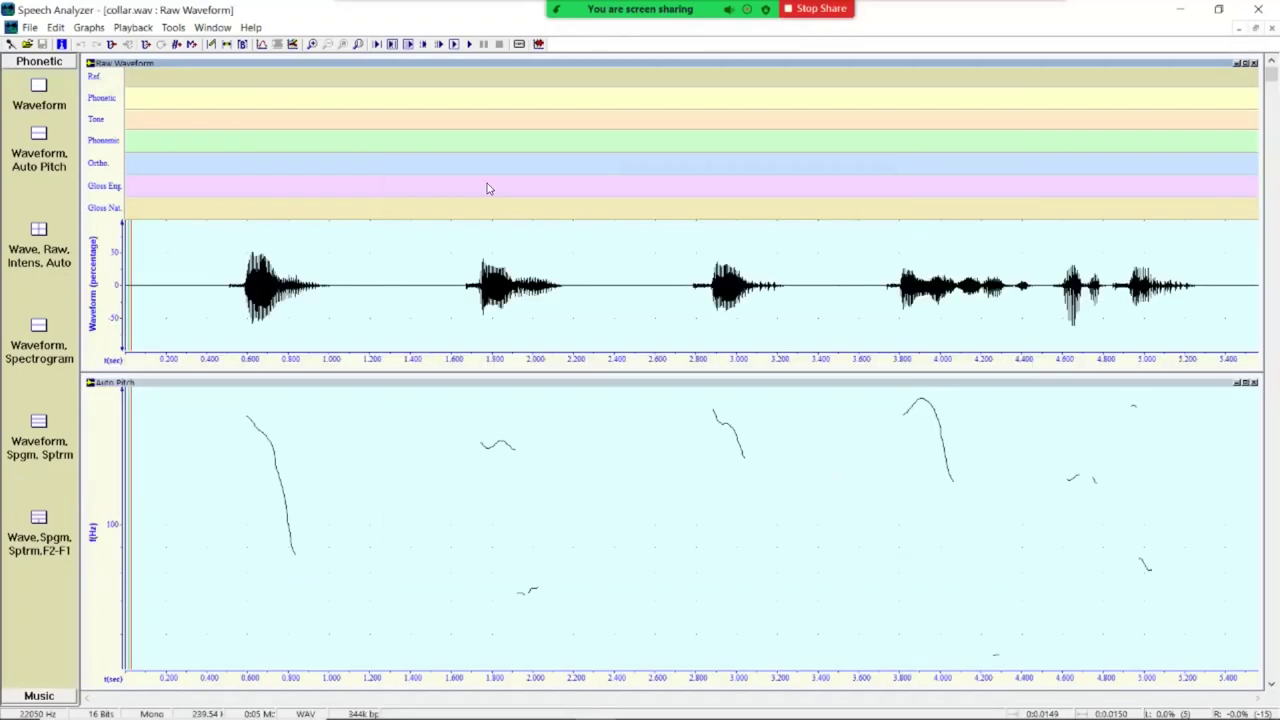
Try tiling the two file windows horizontally, and settle on the vertical tiling with collar.wav and color.wav side by side.
left_click(203, 27)
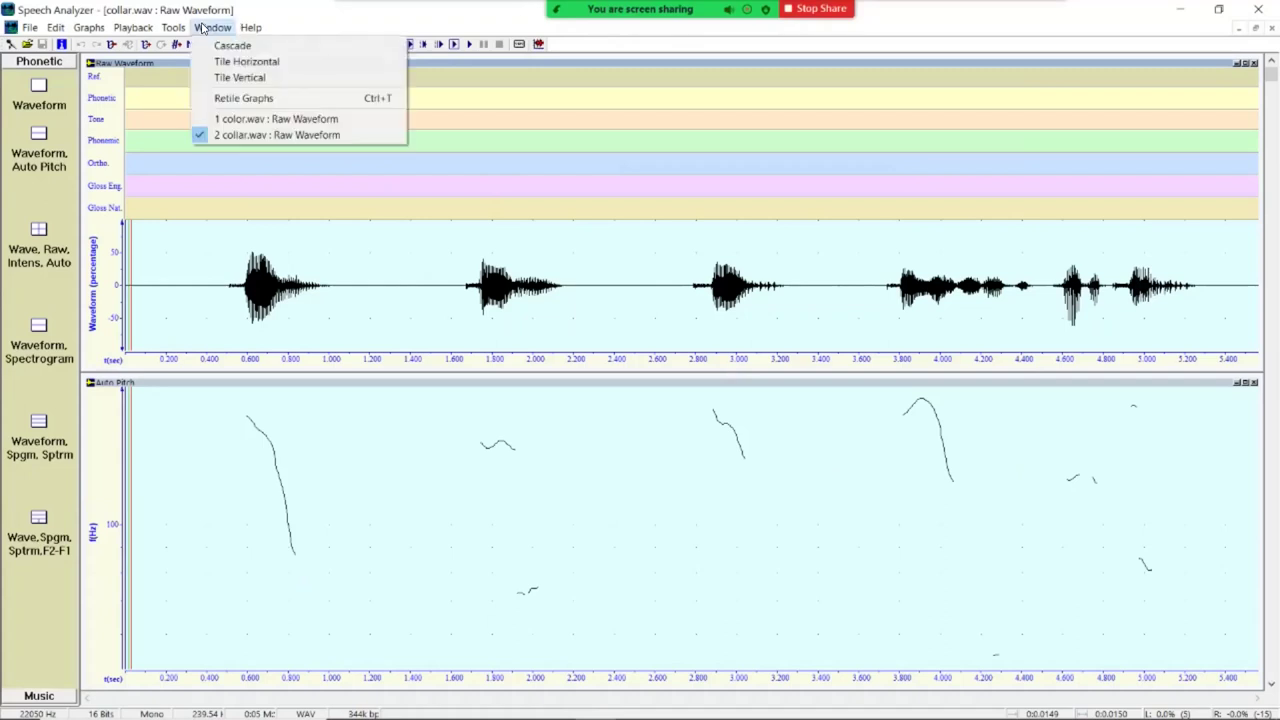
left_click(277, 65)
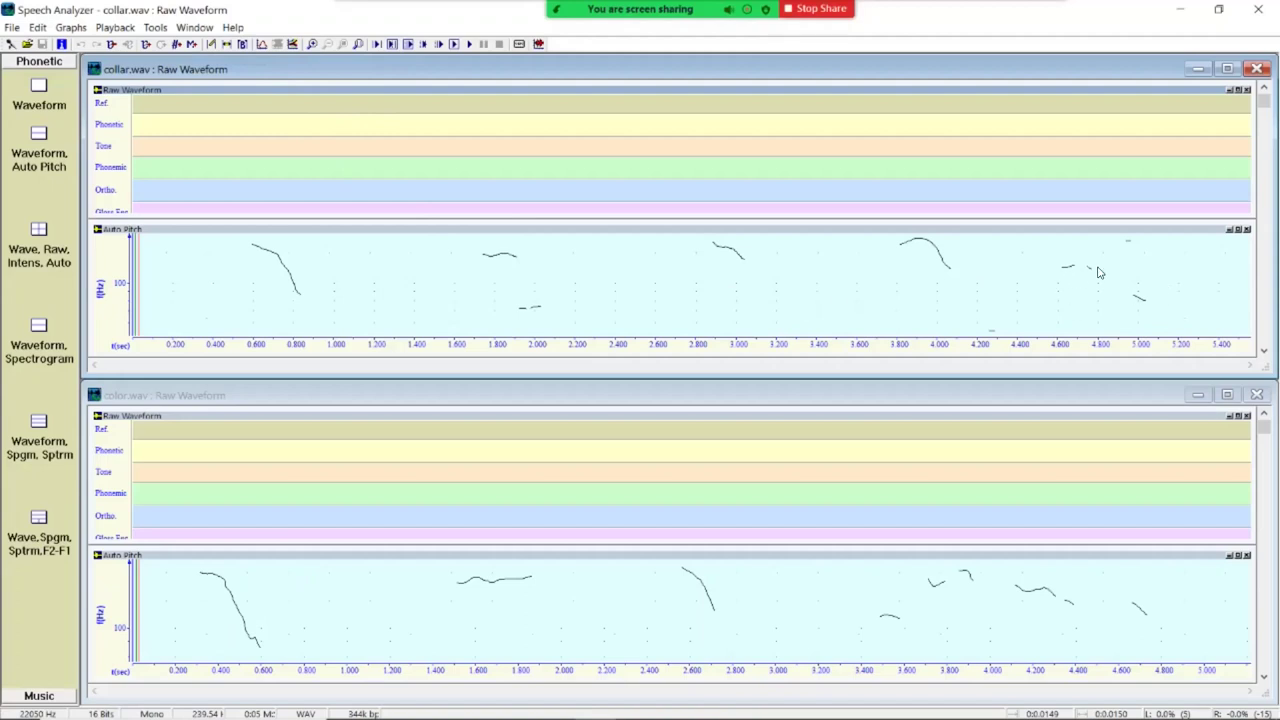
left_click(184, 28)
left_click(222, 77)
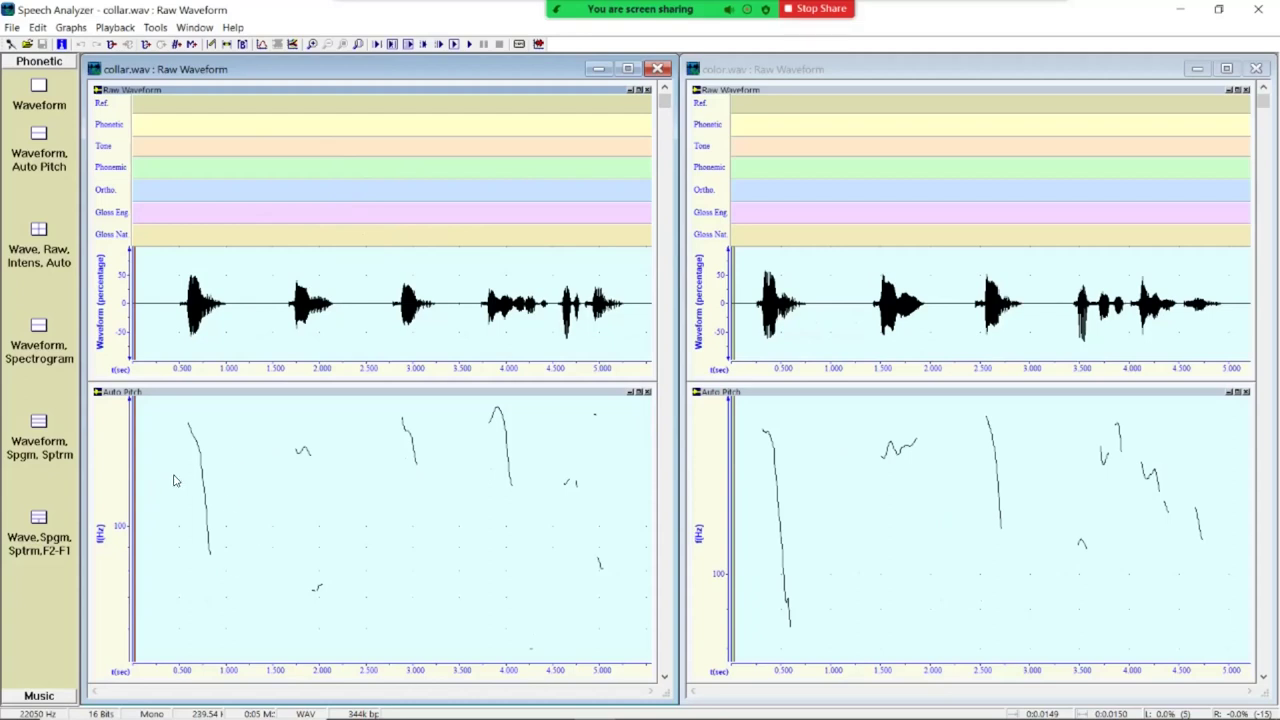
Remove the Auto Pitch graph from both the collar.wav and color.wav windows and start adjusting the graph settings of color.wav.
left_click(647, 393)
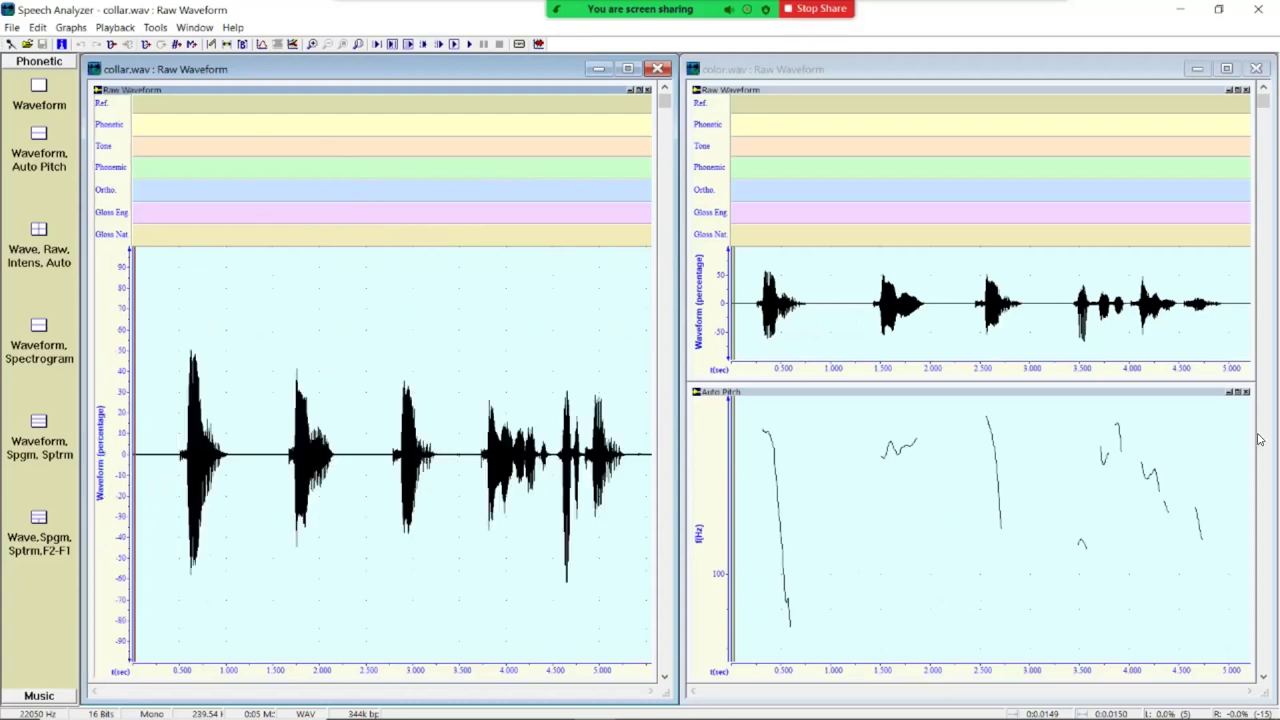
left_click(1246, 392)
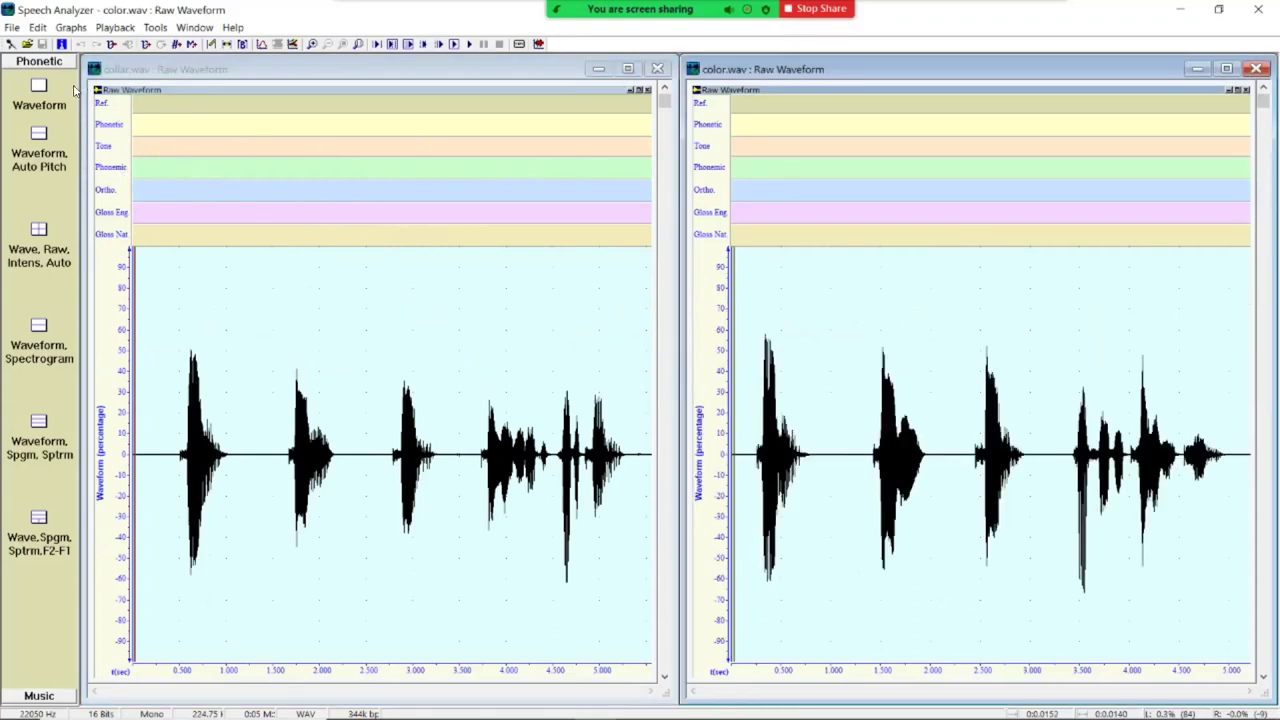
left_click(64, 29)
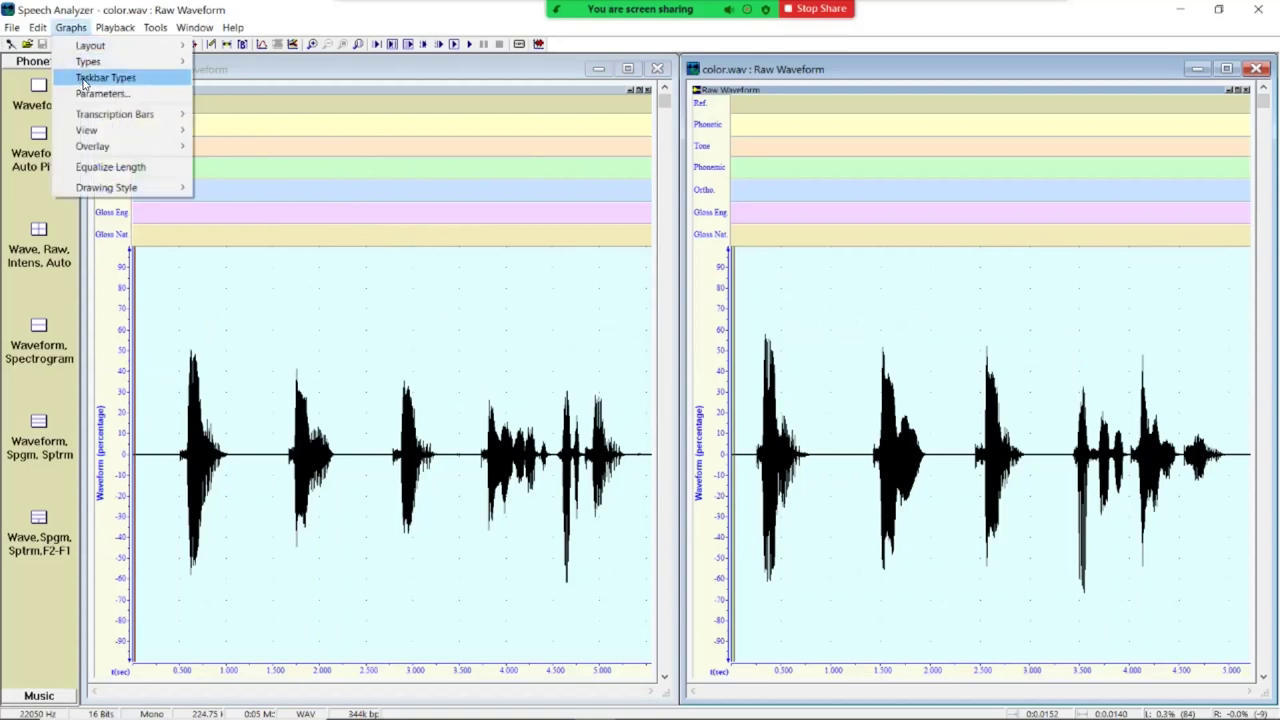